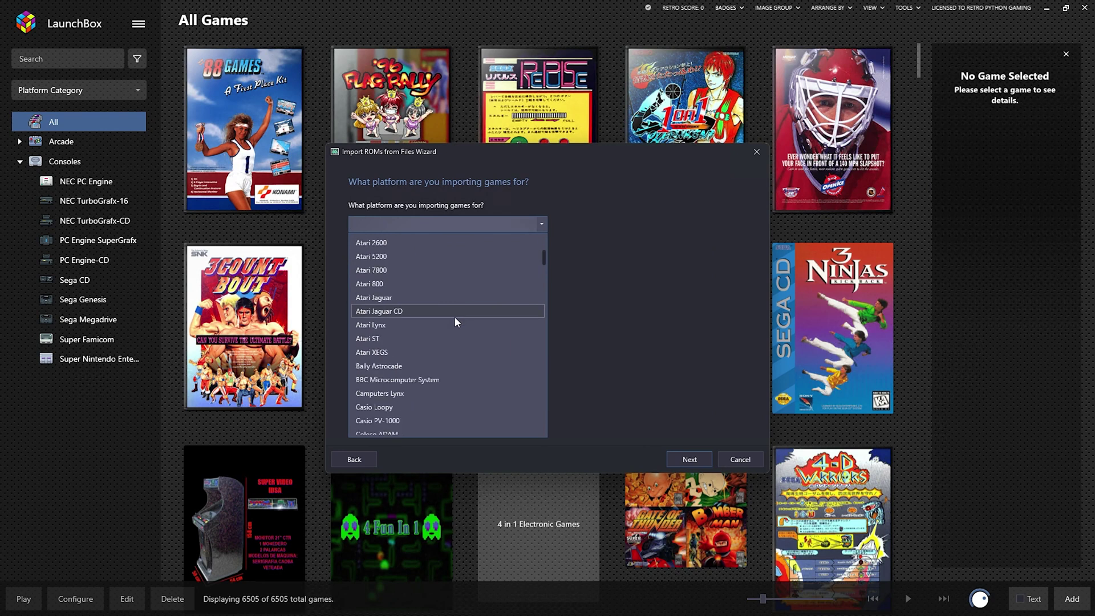
- Set SNK Neo Geo AES as the platform the games are imported for and continue
scroll(453, 318, down, 14)
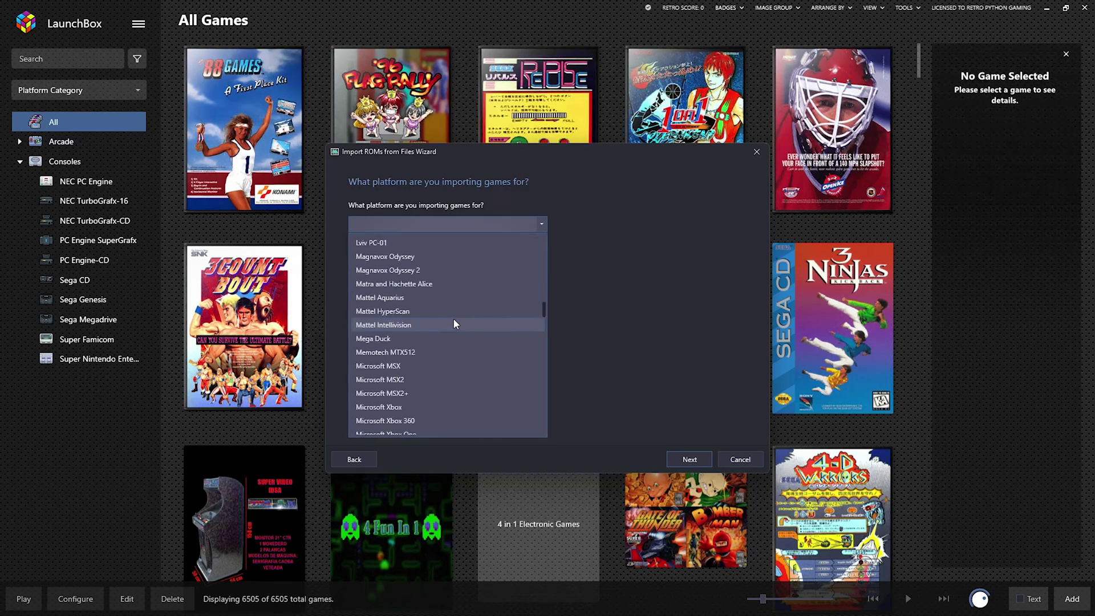
scroll(450, 322, down, 9)
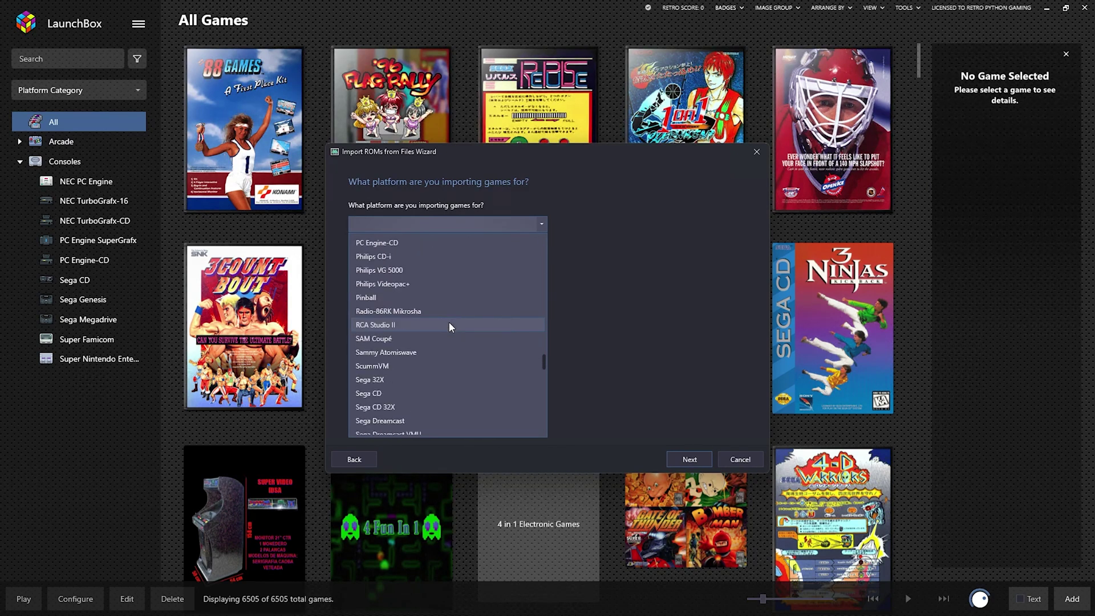
scroll(447, 336, down, 6)
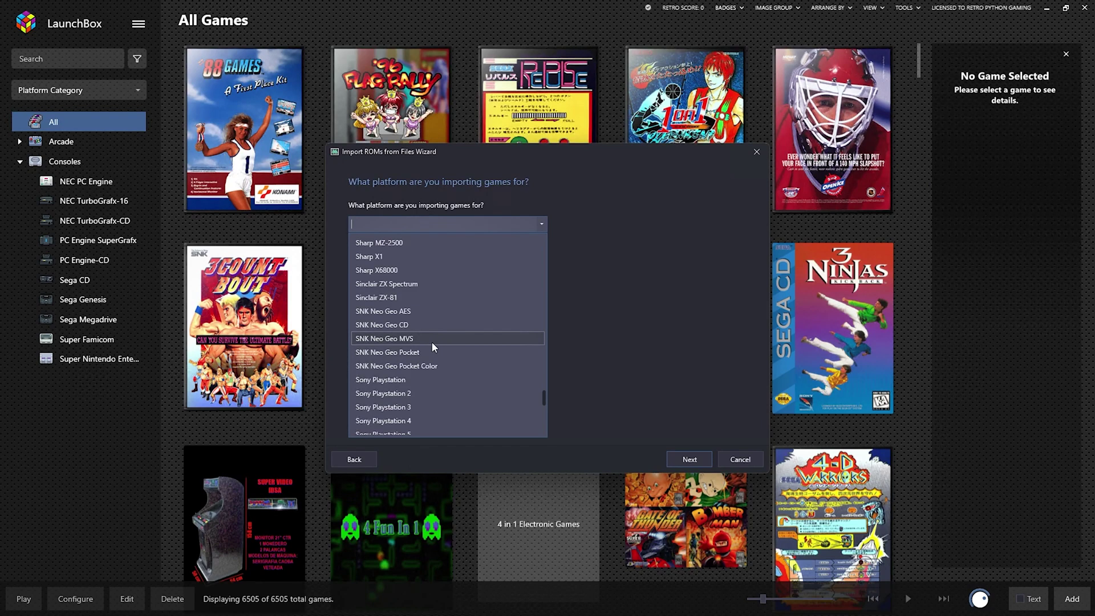
click(396, 312)
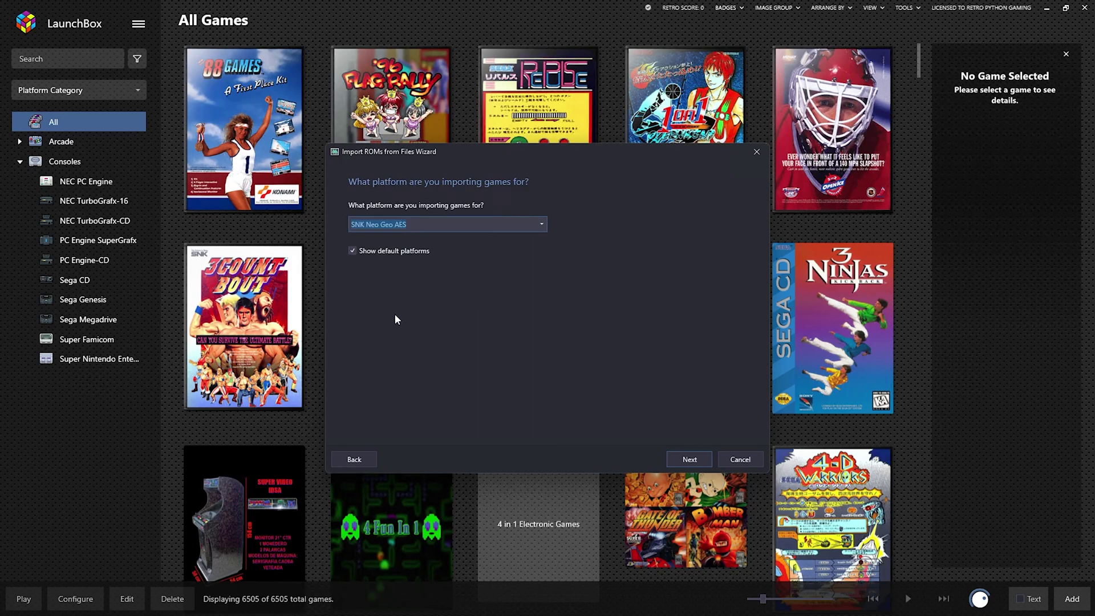
click(689, 459)
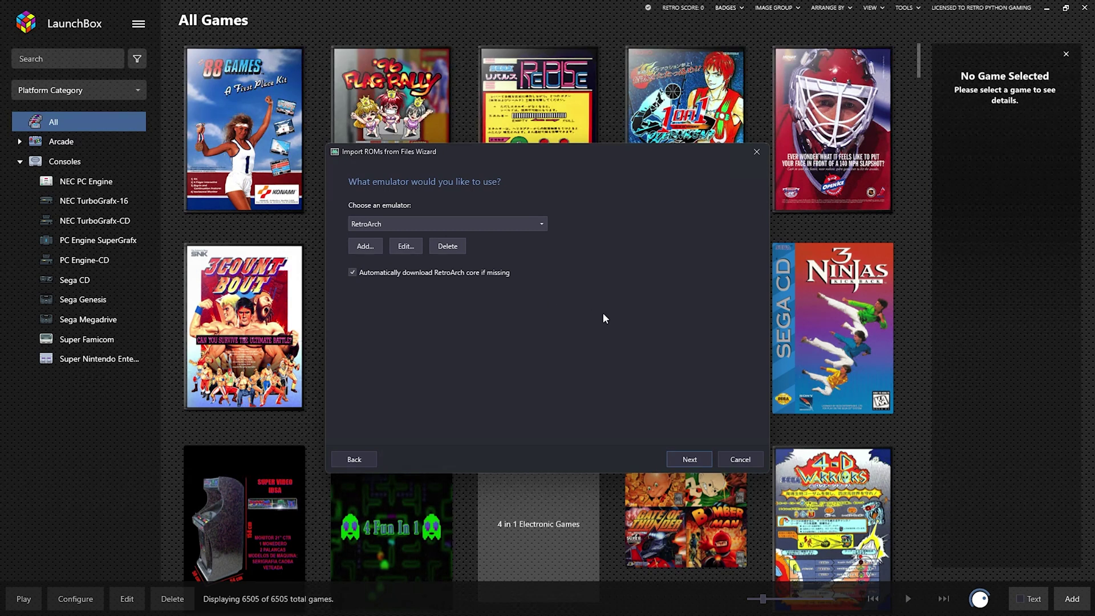
- Keep RetroArch as the emulator and choose to use the ROM files in their current location
click(689, 459)
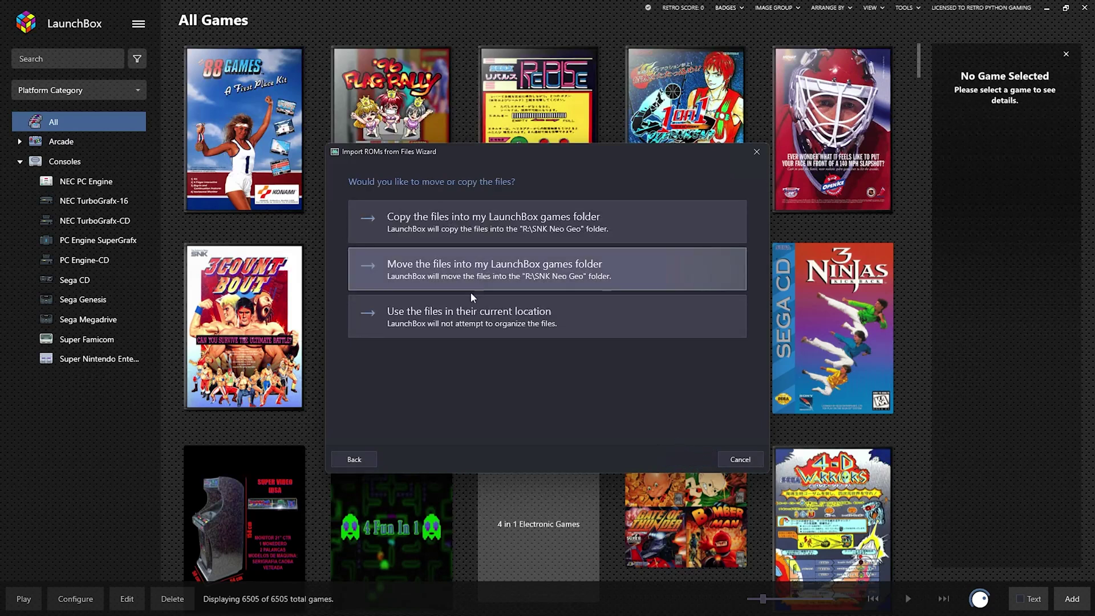
click(464, 323)
click(690, 459)
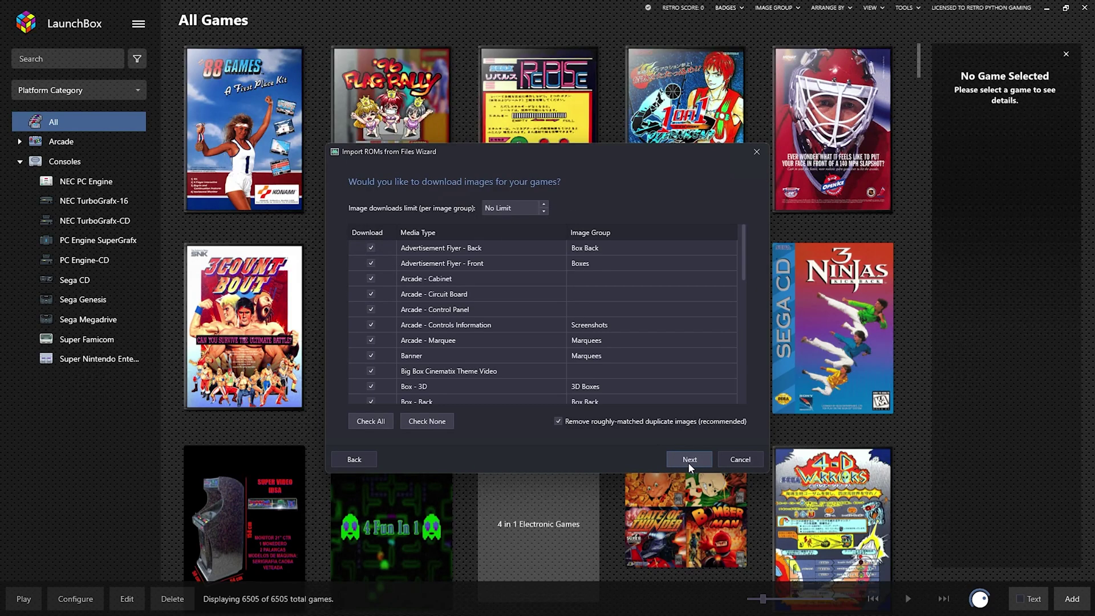
- Accept the default image, EmuMovies media and Bezel Project download options for the Neo Geo AES import
click(681, 457)
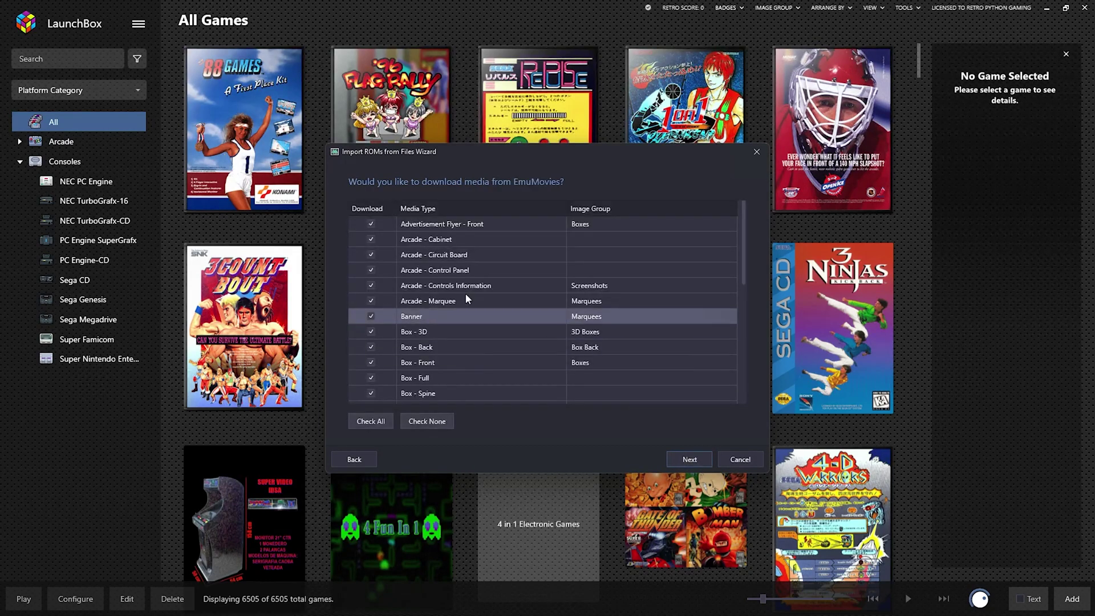
click(681, 459)
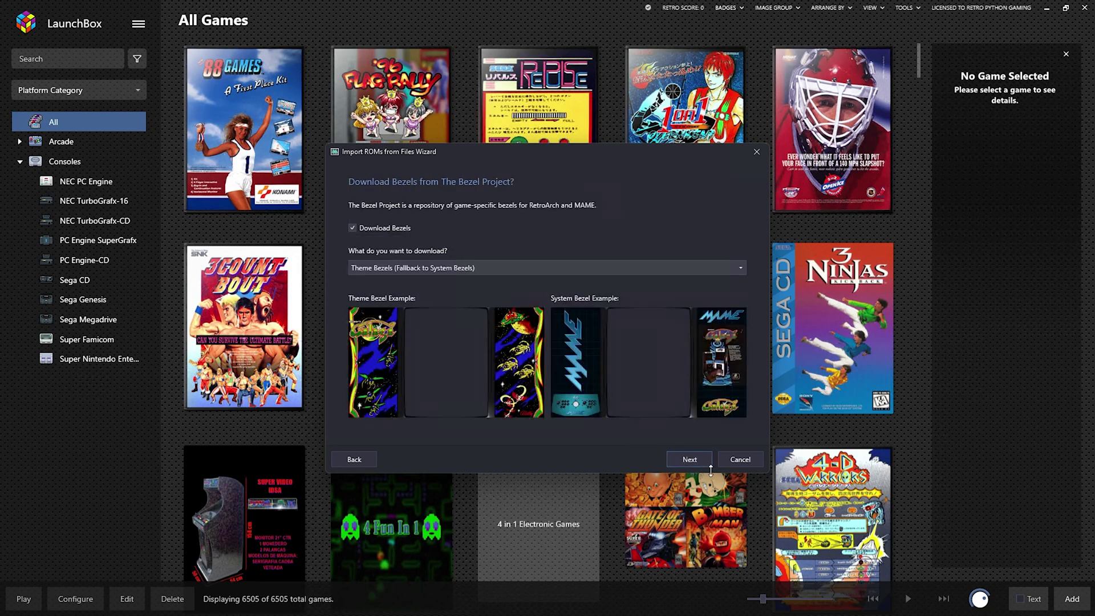
click(682, 459)
click(689, 459)
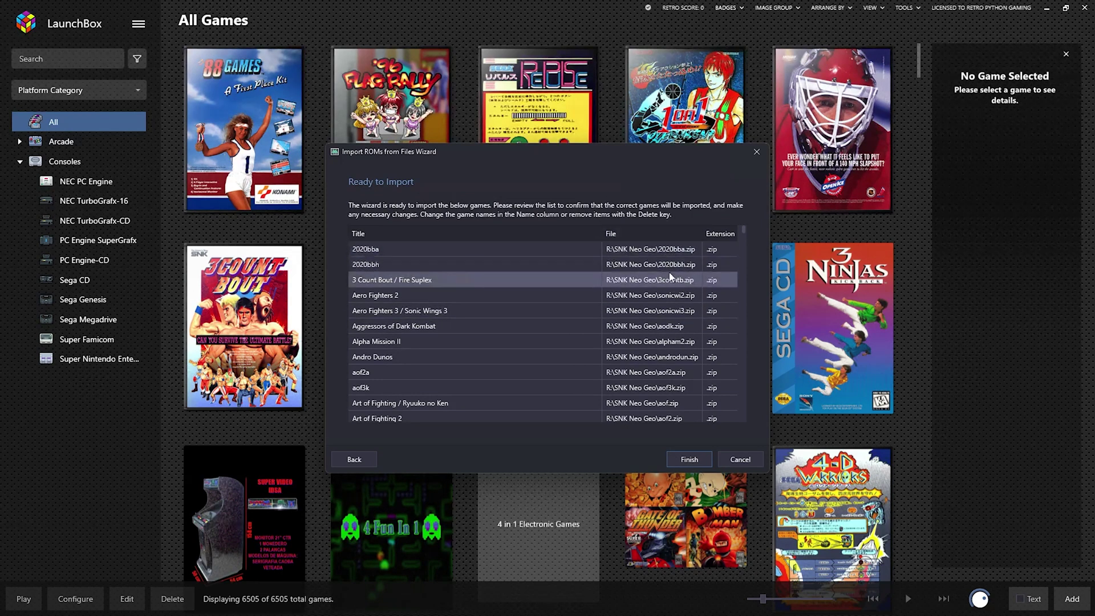
- Finish the import and show the games of the SNK Neo Geo AES platform
click(701, 459)
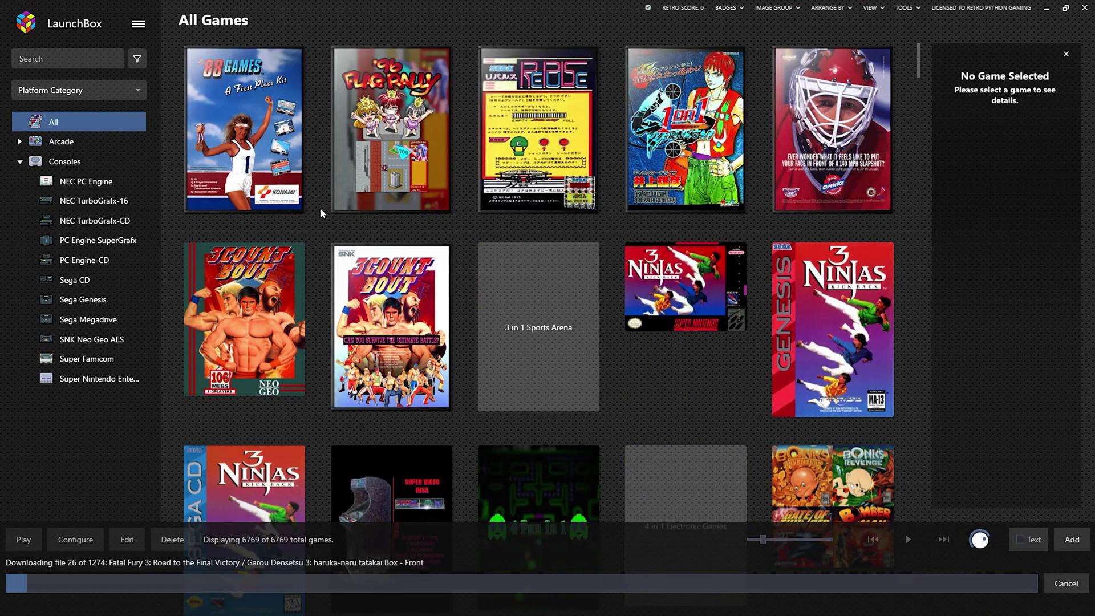
mouse_move(401, 251)
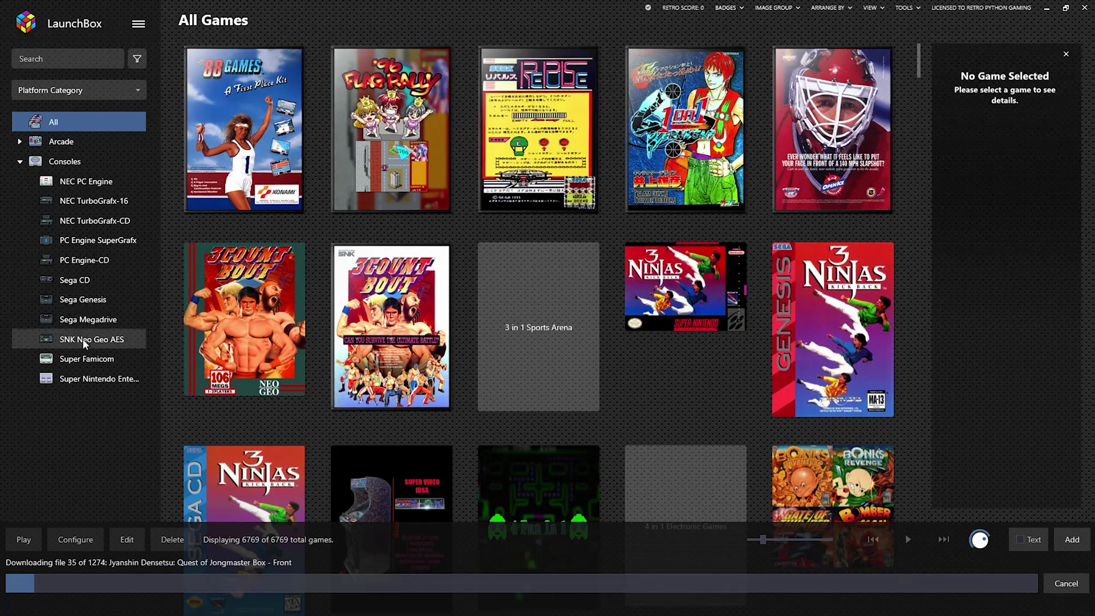
click(91, 339)
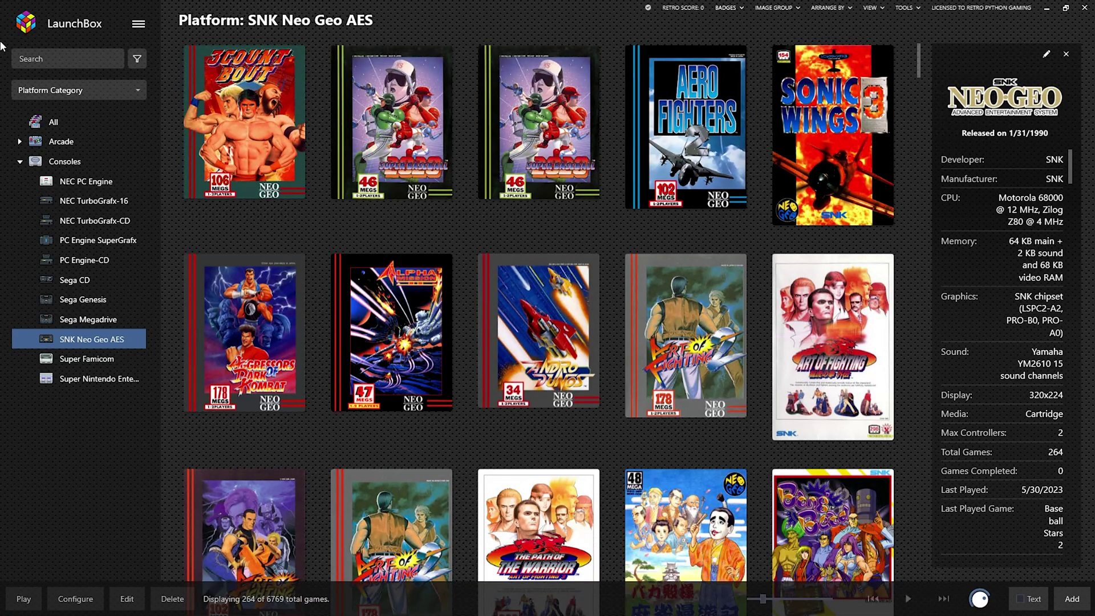
- Start a new ROM files import and proceed to the selection of files to import
click(139, 29)
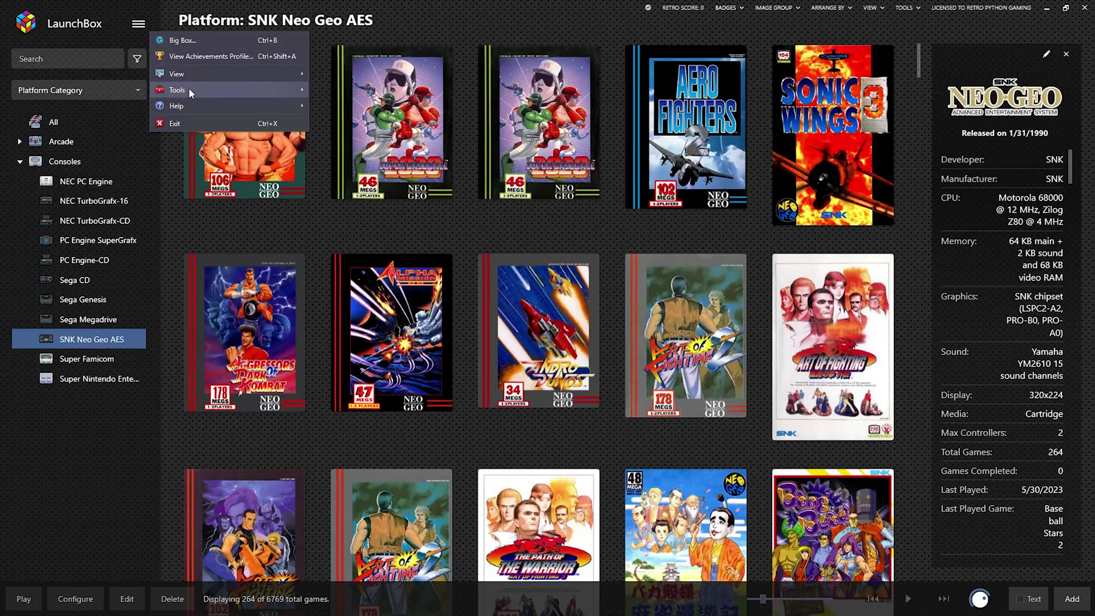
mouse_move(189, 87)
mouse_move(392, 95)
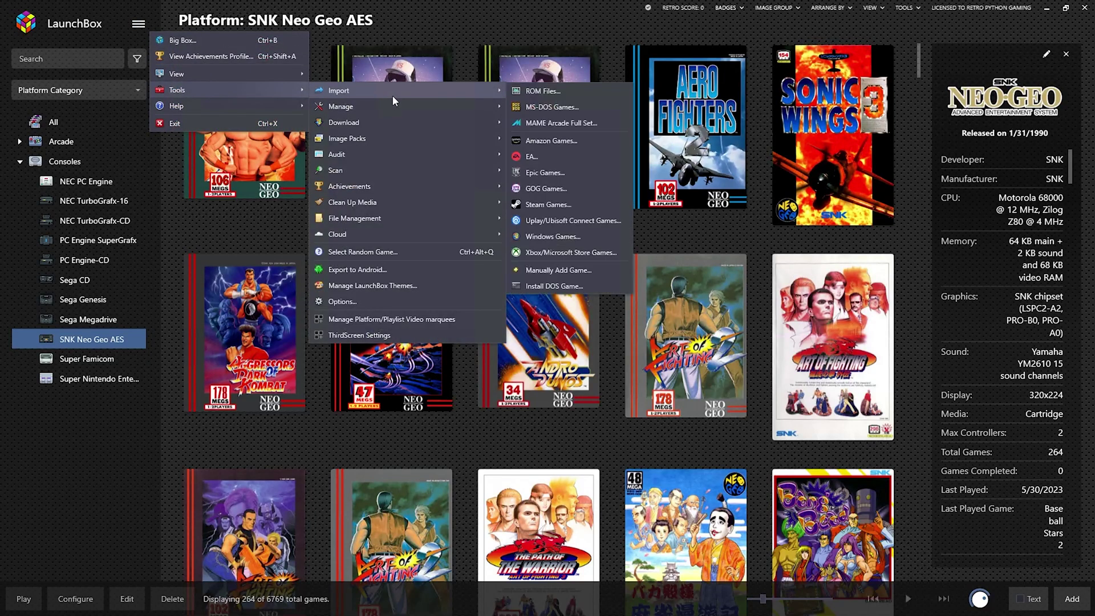
click(536, 93)
click(691, 459)
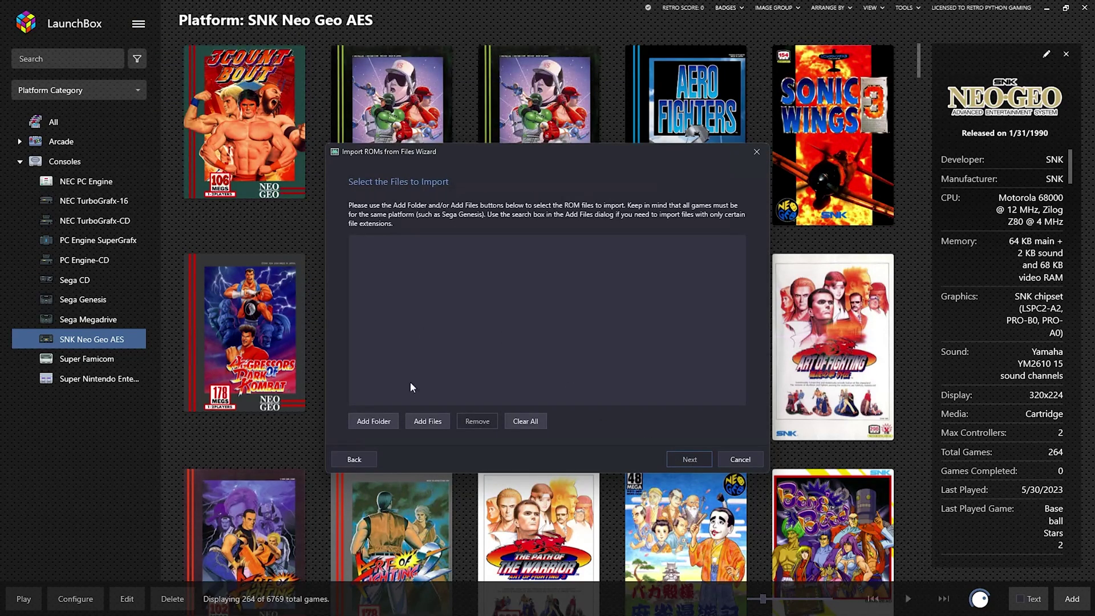
- Add the SNK Neo Geo CD folder from the roms (R:) drive to the import list
click(373, 422)
click(352, 356)
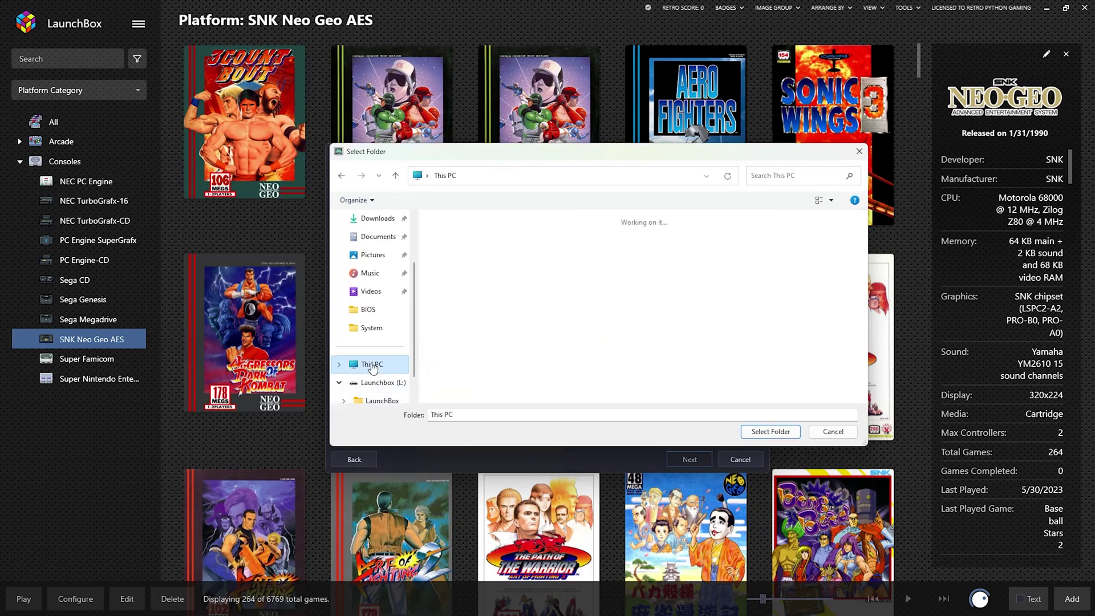
double_click(468, 297)
click(469, 306)
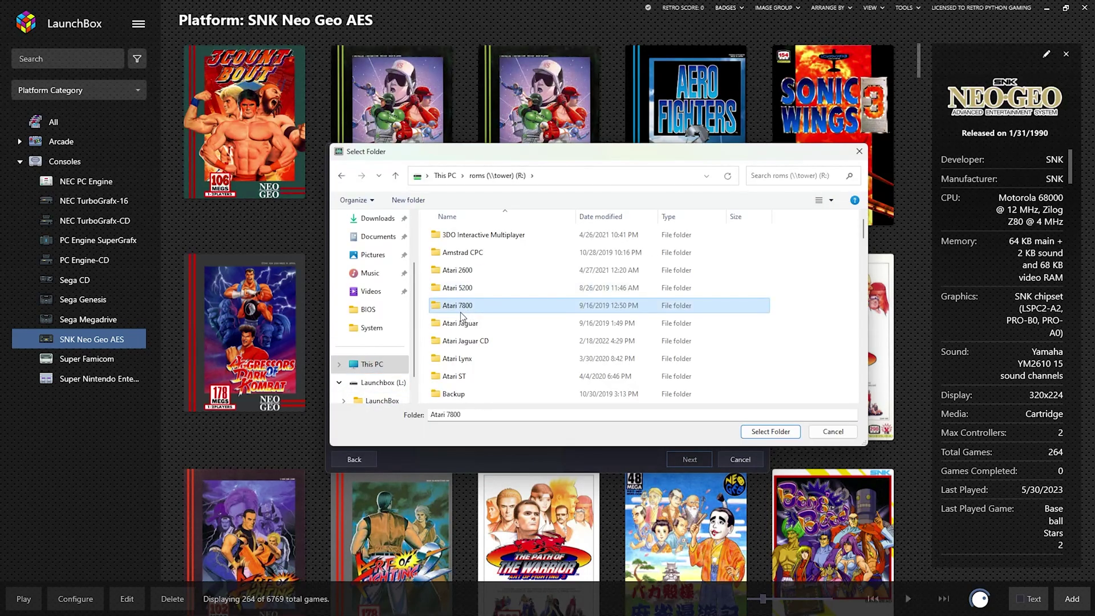
text(sn)
click(474, 251)
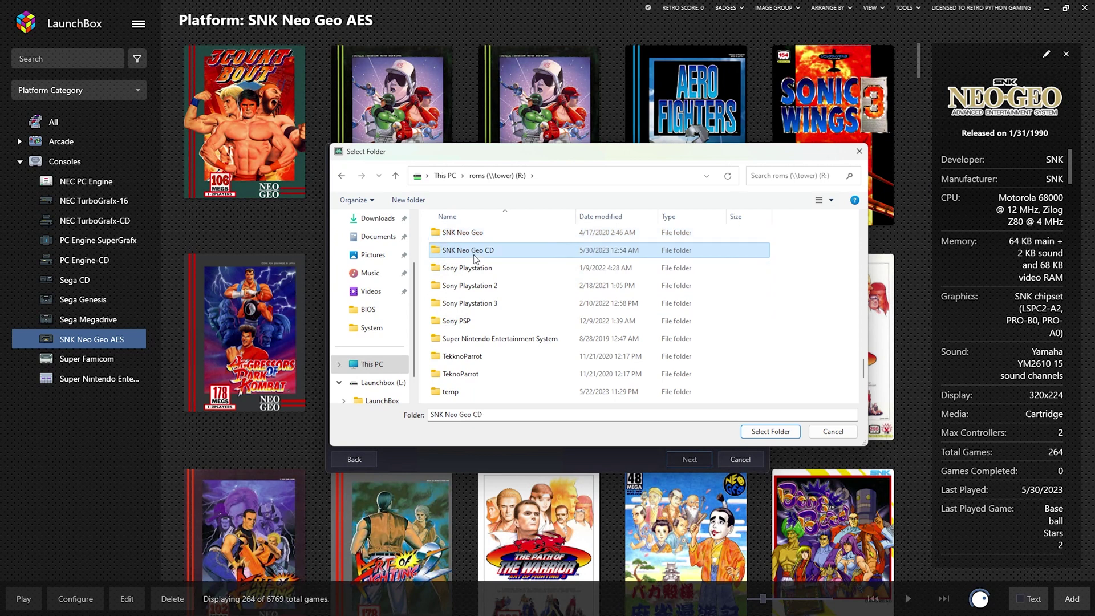
double_click(474, 254)
click(771, 431)
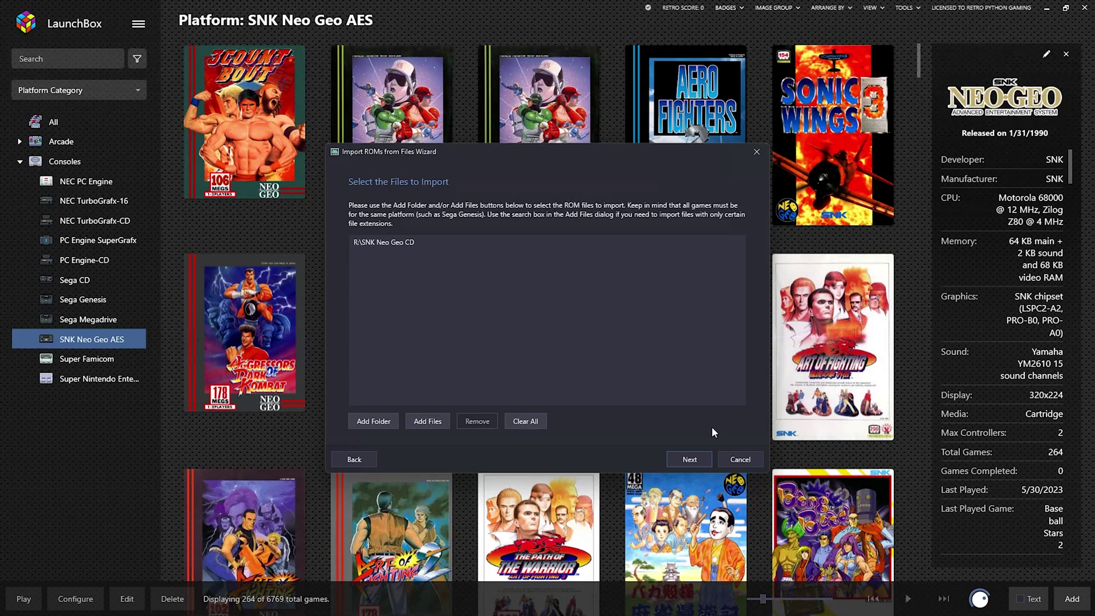
- Keep SNK Neo Geo CD as the platform and RetroArch as the emulator, using the files in their current location
click(689, 459)
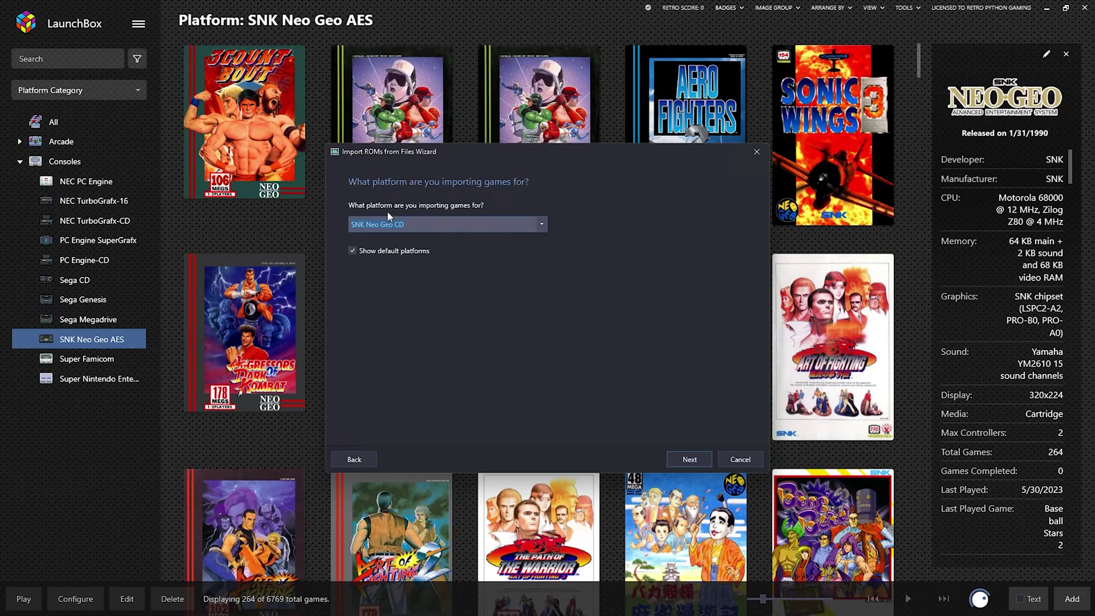
click(690, 459)
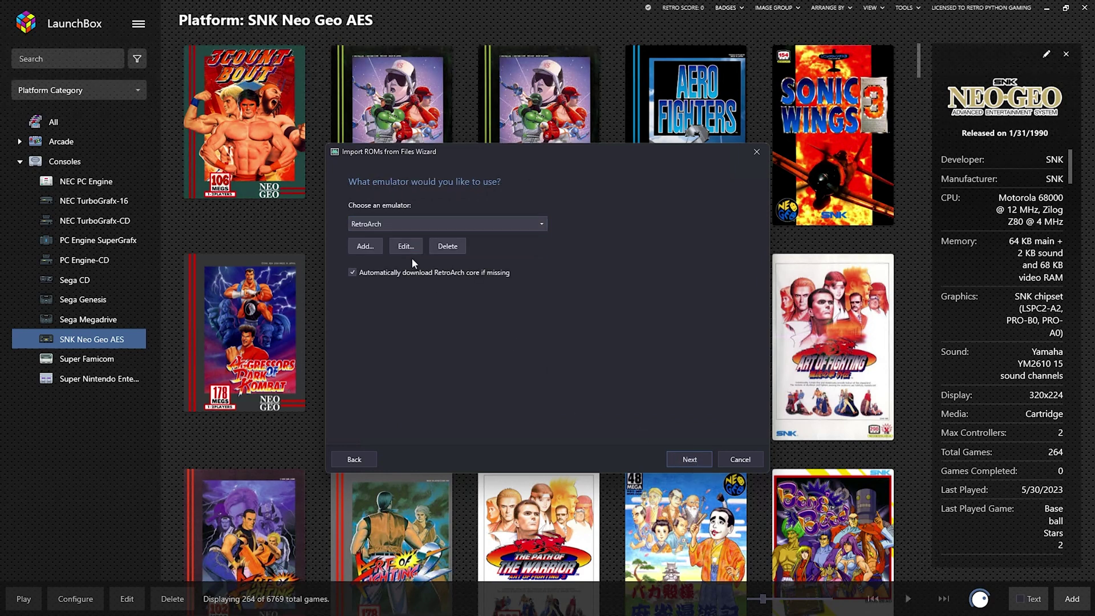
click(689, 459)
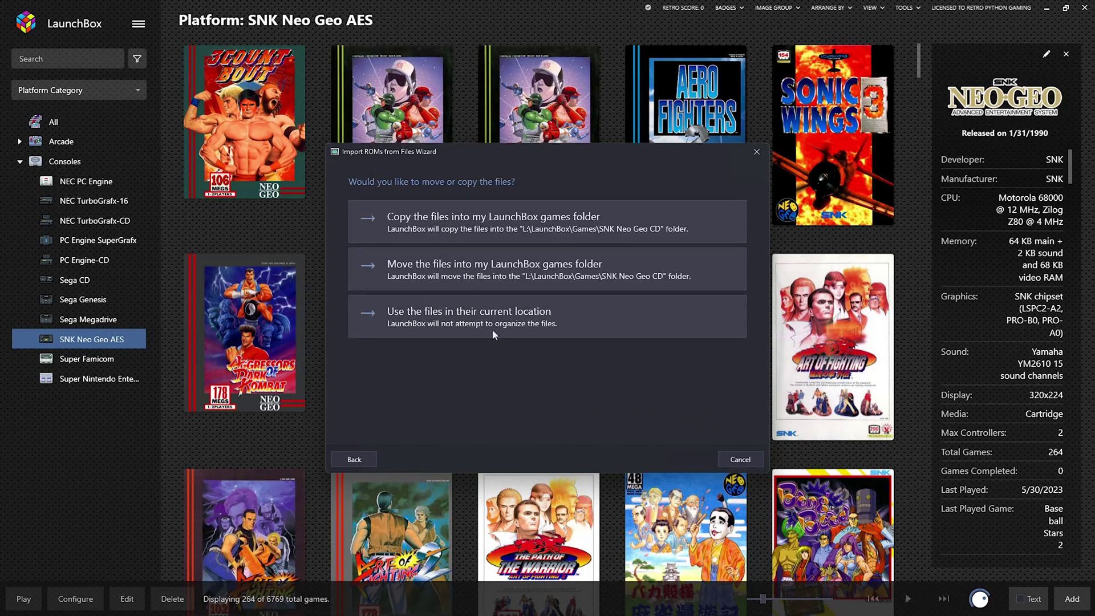
click(421, 314)
click(689, 459)
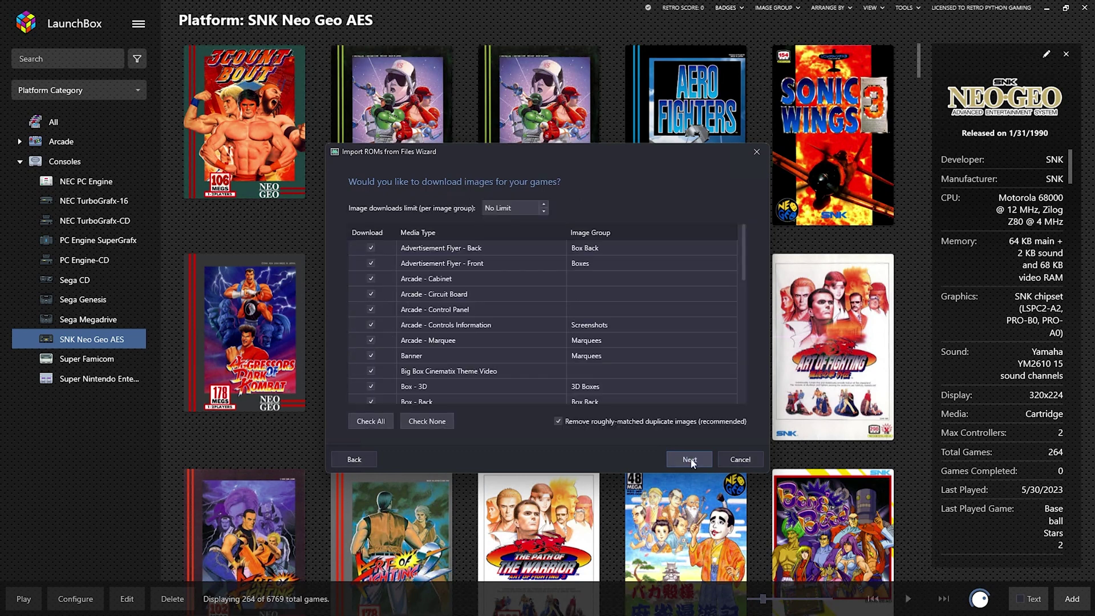
- Accept the default image and EmuMovies download options for the Neo Geo CD import and proceed to the final review
click(691, 461)
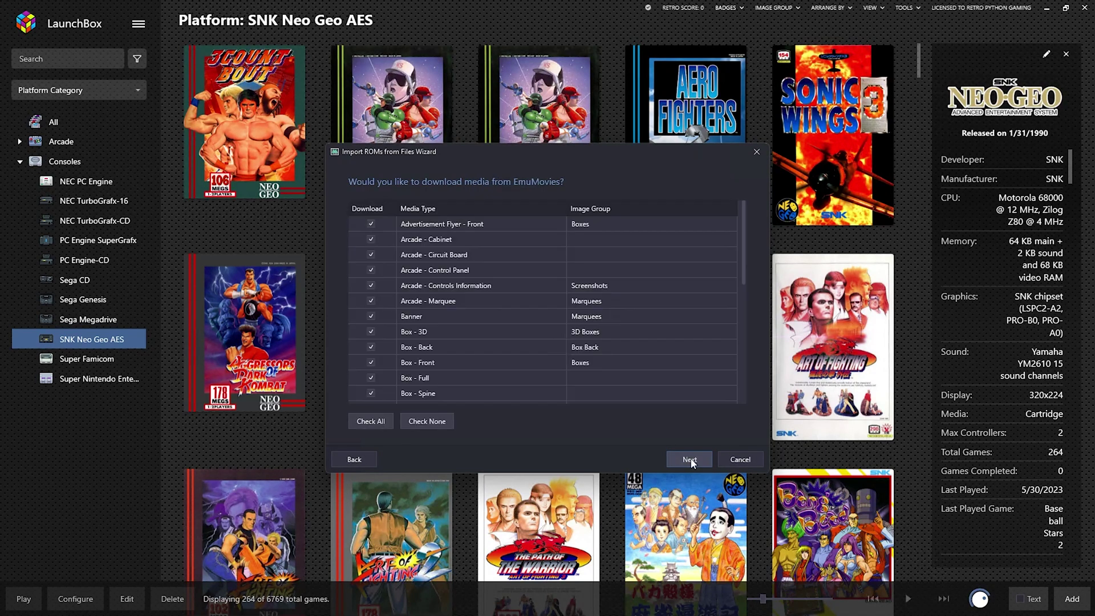
click(691, 460)
click(690, 460)
click(689, 460)
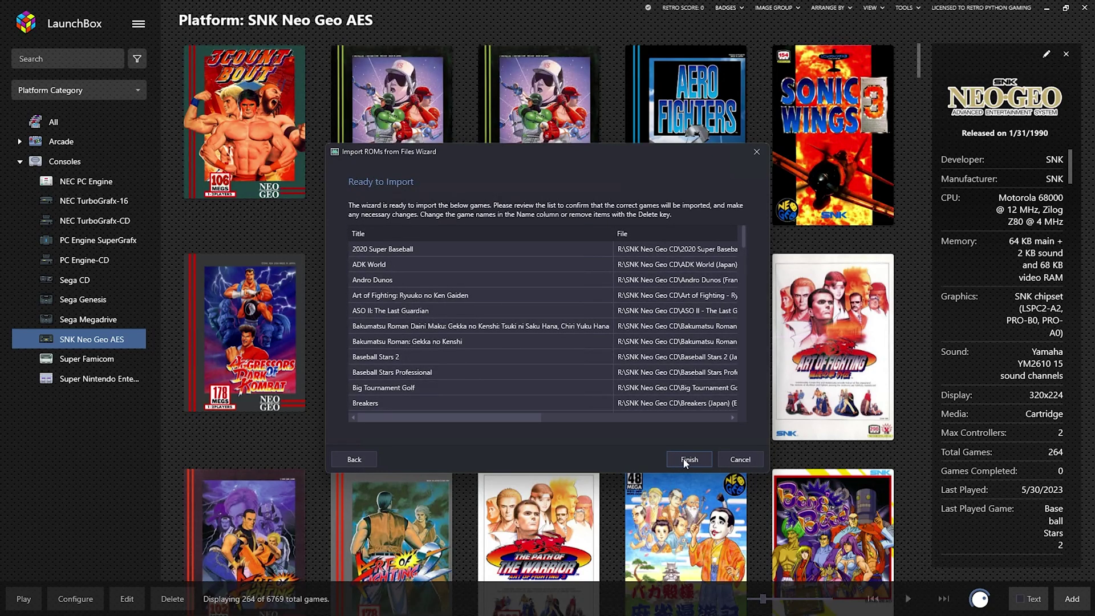
- Finish the Neo Geo CD import and show the games of the SNK Neo Geo CD platform
click(686, 459)
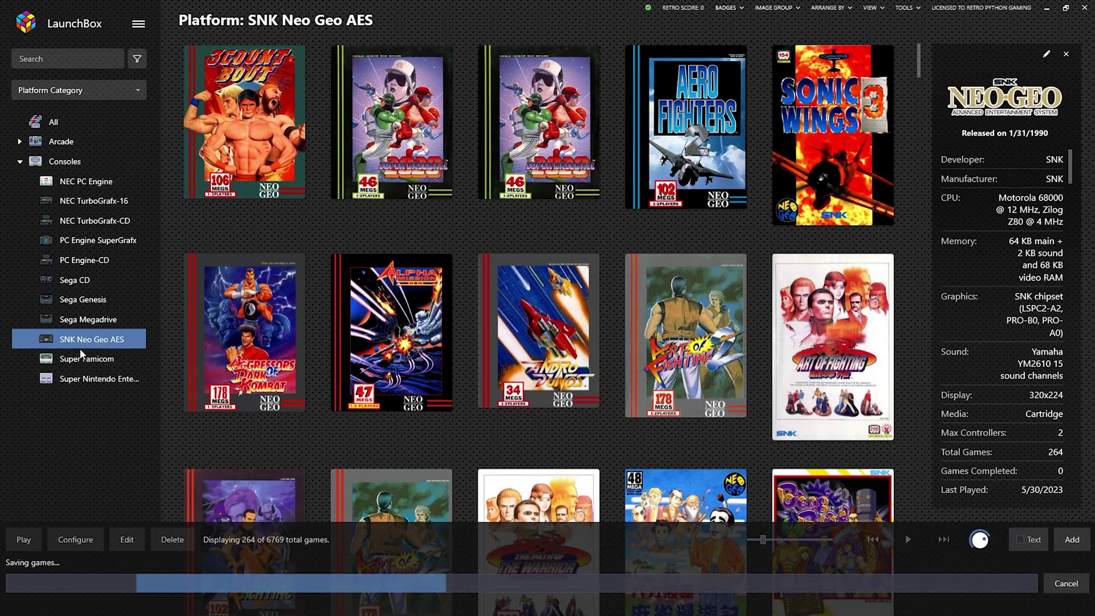
click(112, 357)
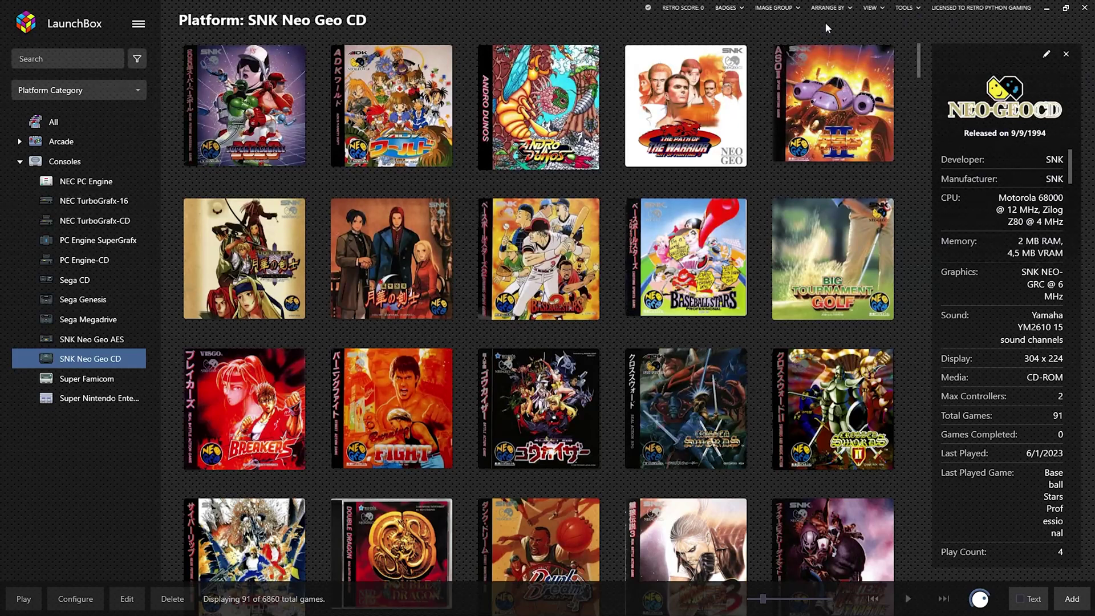
- Open the RetroArch emulator for editing and show its associated platforms
click(912, 8)
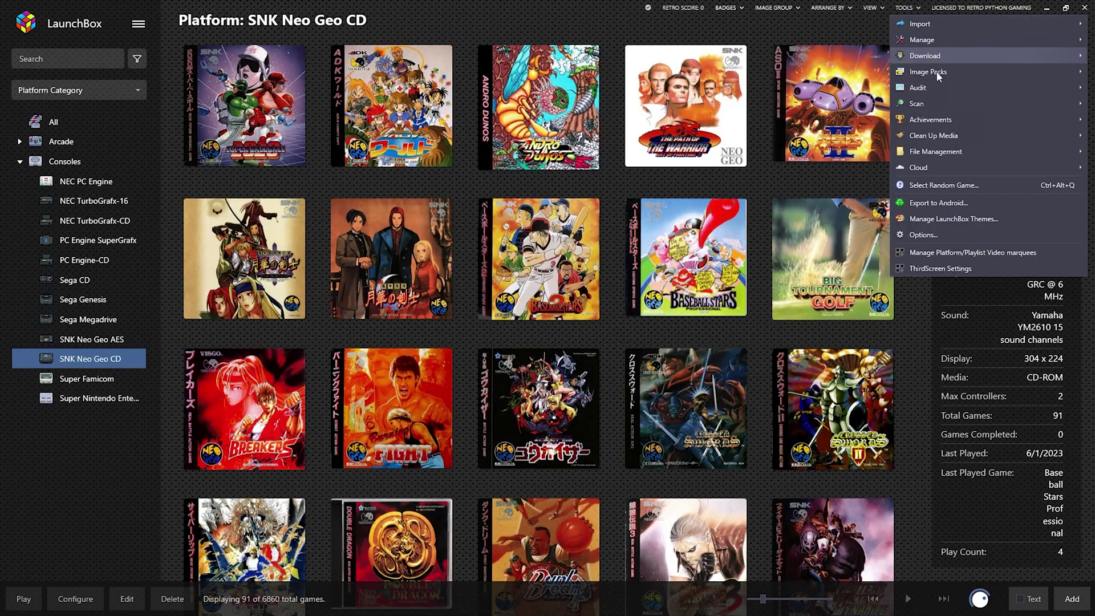
mouse_move(939, 52)
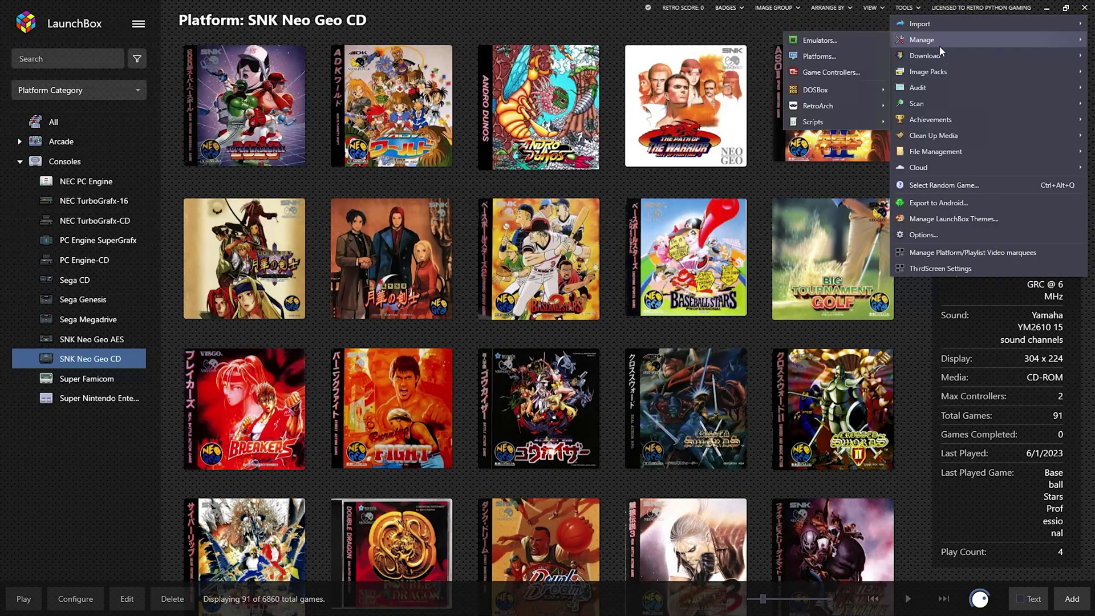
click(844, 43)
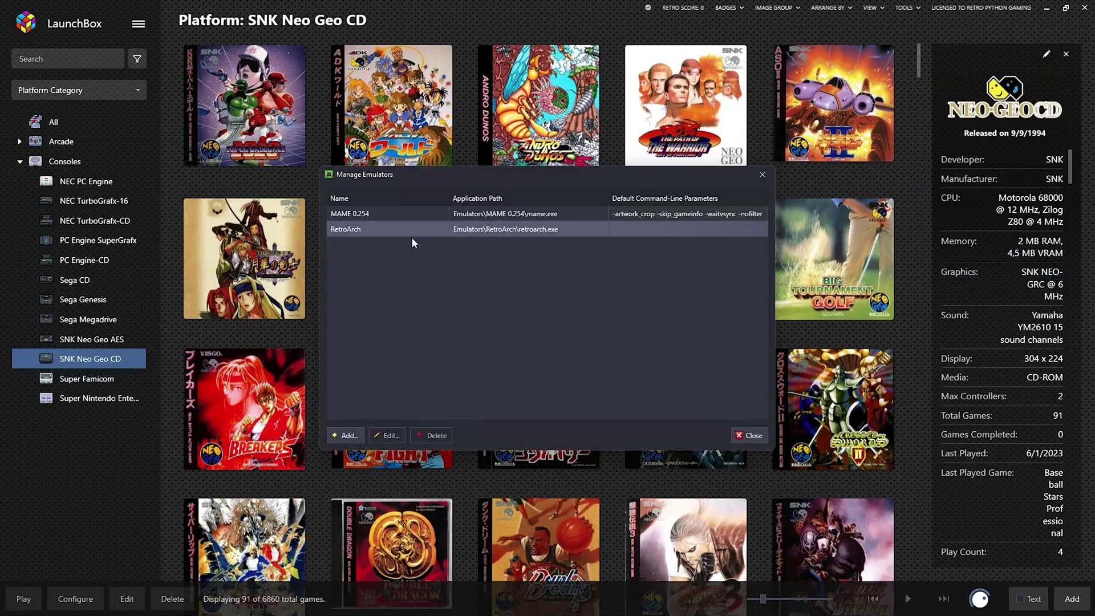
double_click(396, 229)
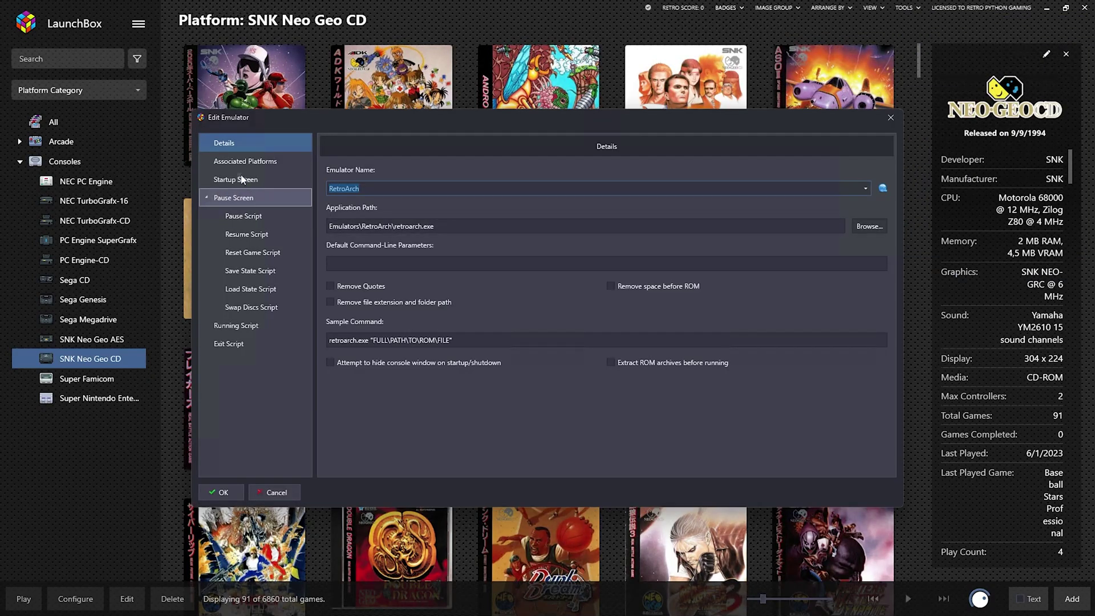
click(265, 165)
- Set the core of the SNK Neo Geo AES platform to fbneo_libretro
scroll(455, 355, down, 12)
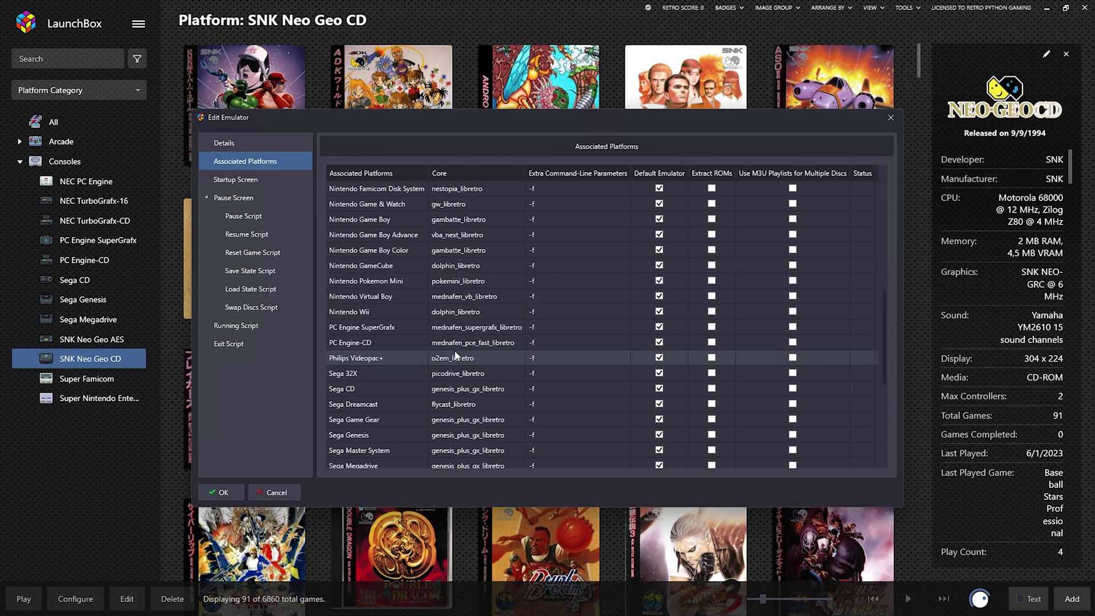
scroll(455, 354, down, 3)
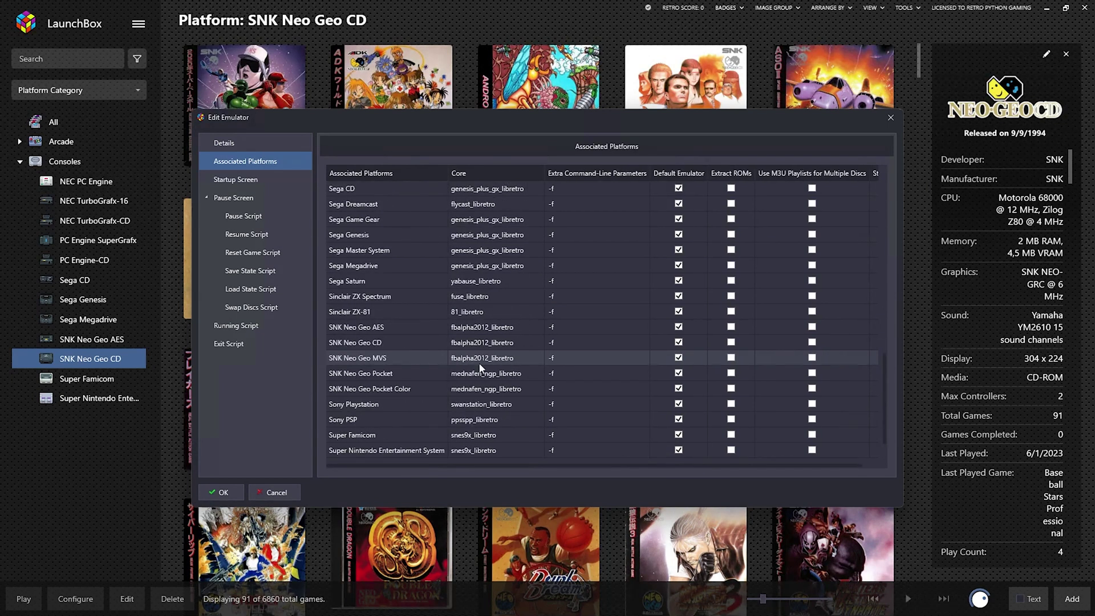
click(534, 327)
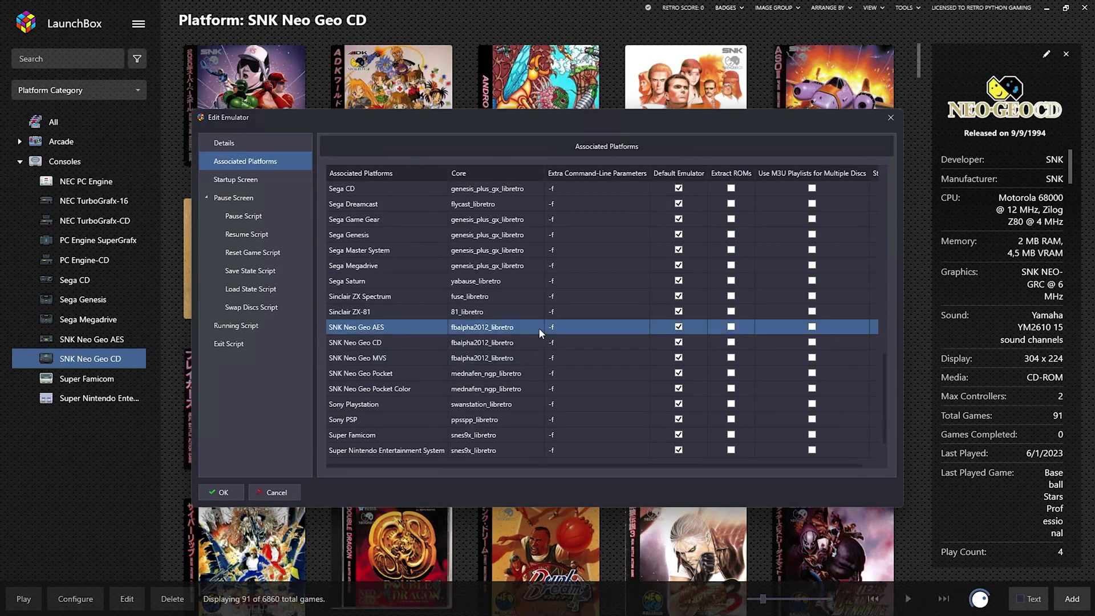
click(542, 328)
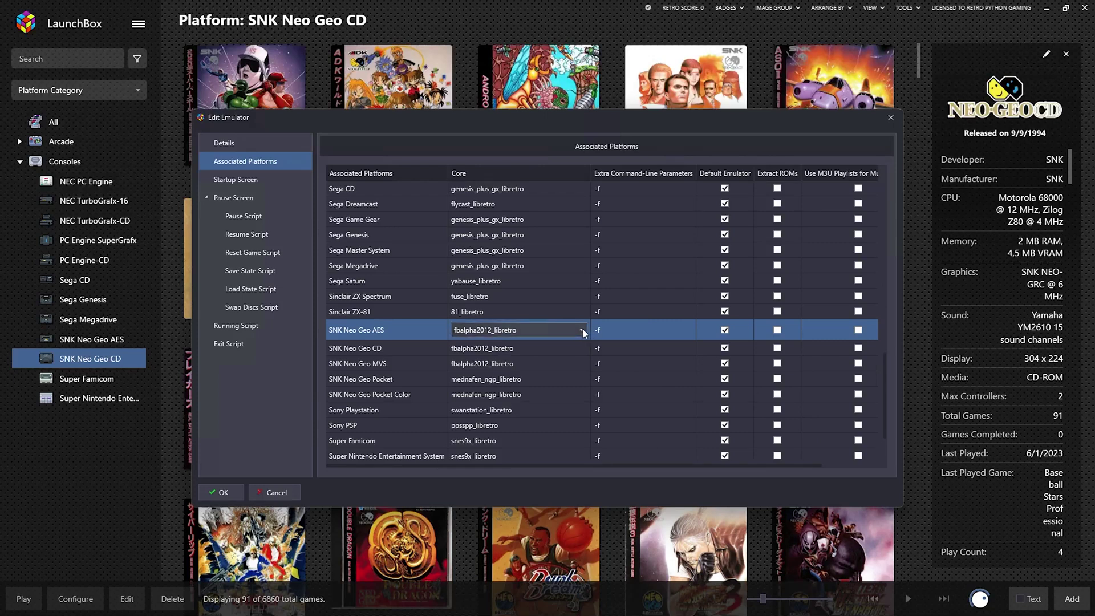
click(582, 329)
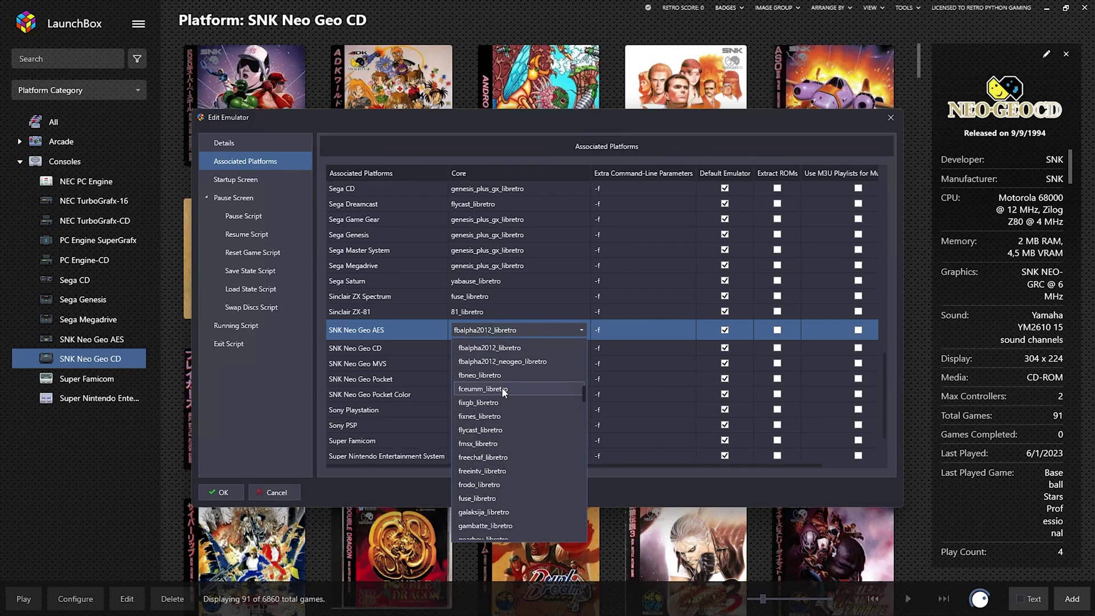
click(482, 375)
- Set the core of the SNK Neo Geo MVS platform to fbneo_libretro
click(581, 368)
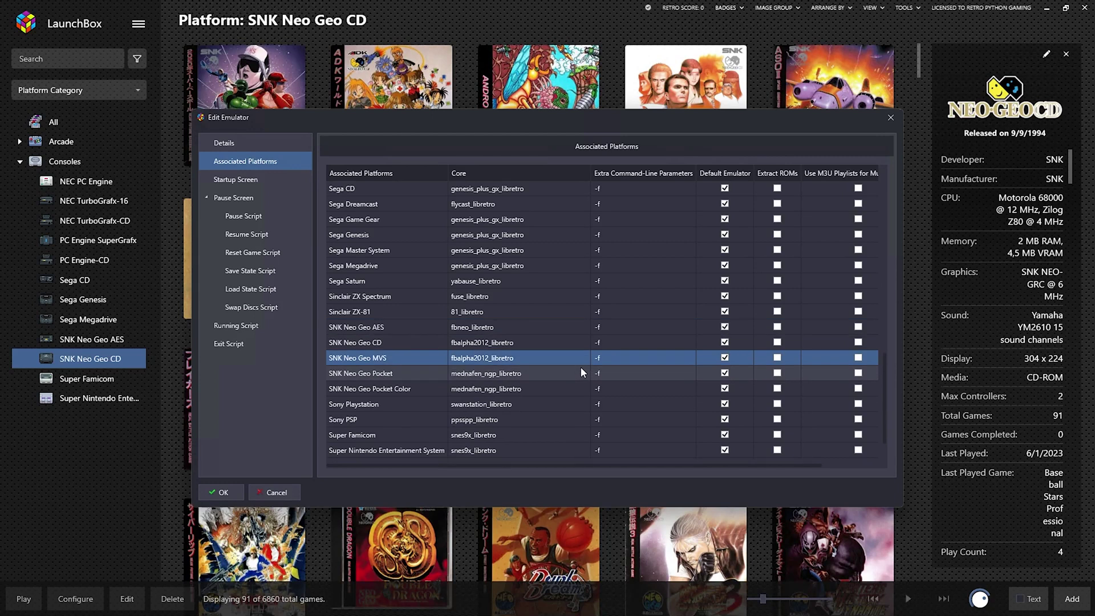
click(586, 360)
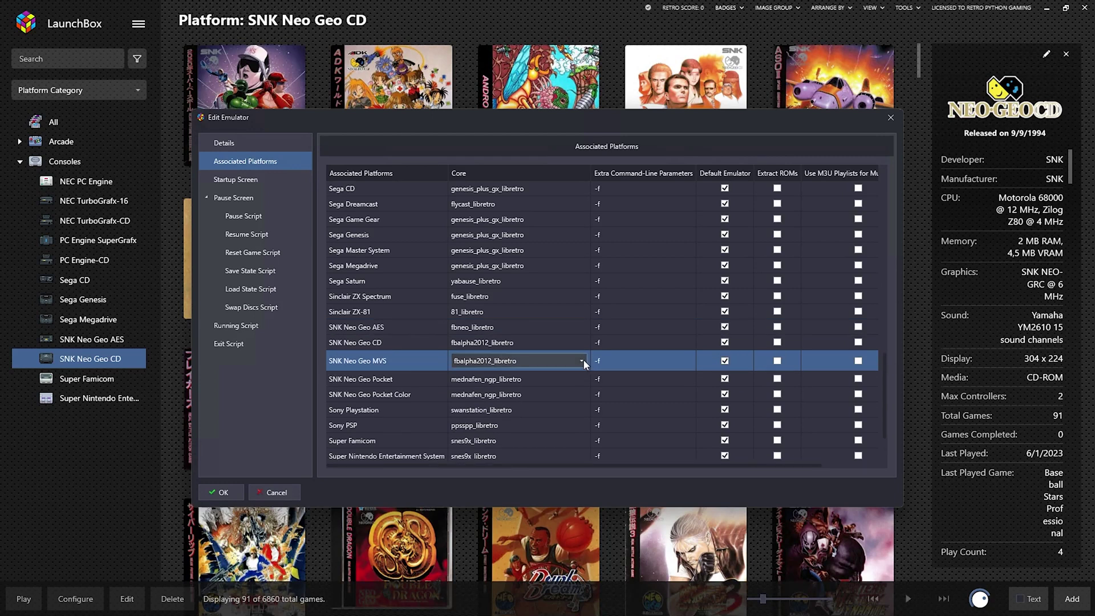
click(581, 361)
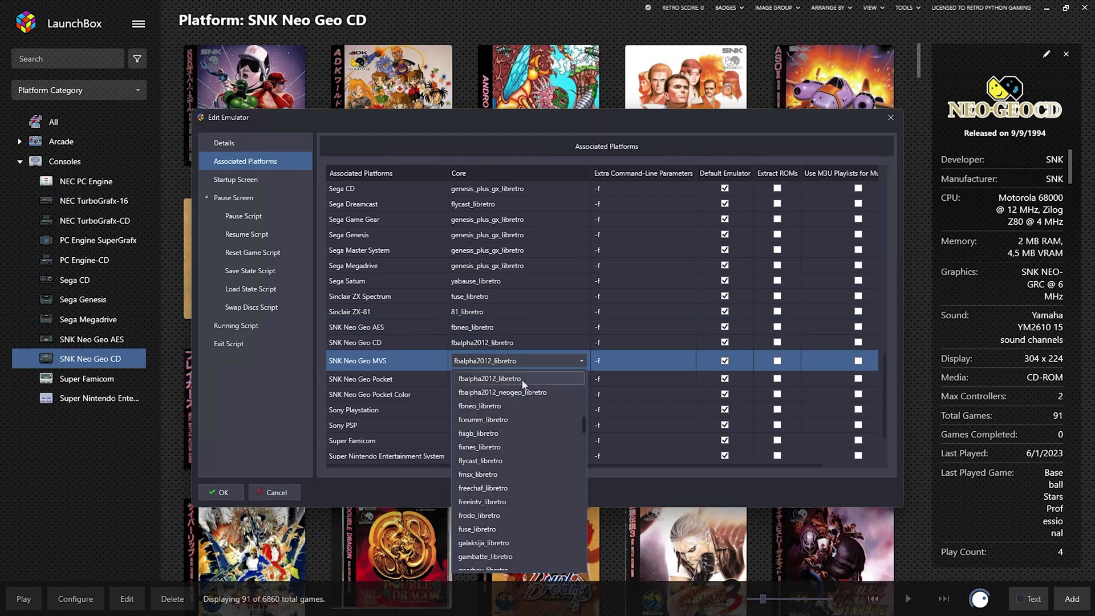
click(485, 410)
- Set the SNK Neo Geo CD core to neocd_libretro, then save the RetroArch settings and close the emulator manager
click(583, 342)
click(583, 344)
click(583, 345)
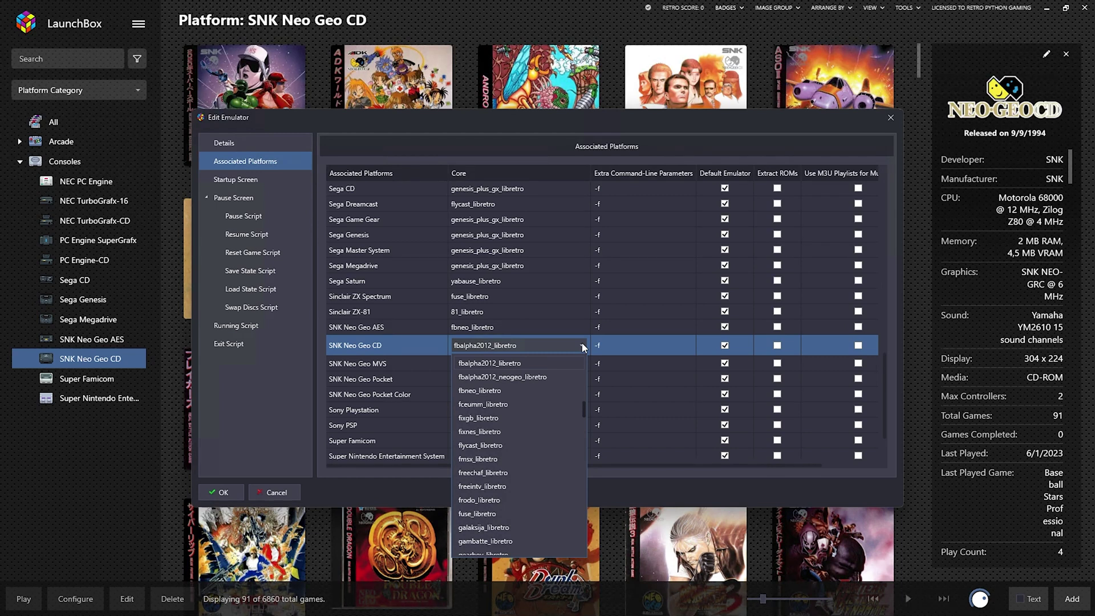
scroll(559, 407, down, 13)
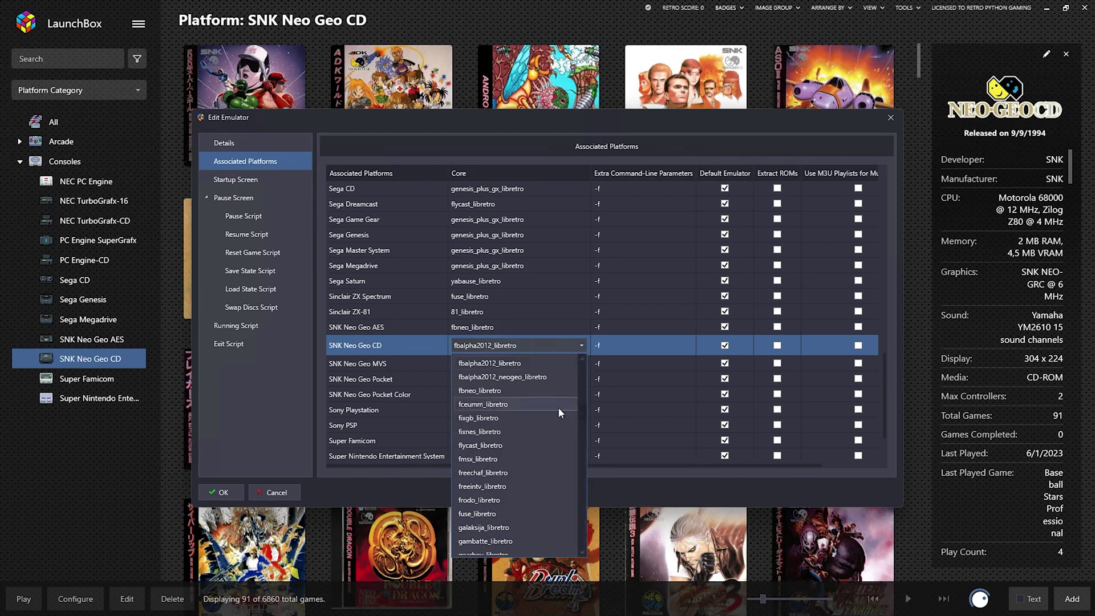
scroll(548, 415, down, 6)
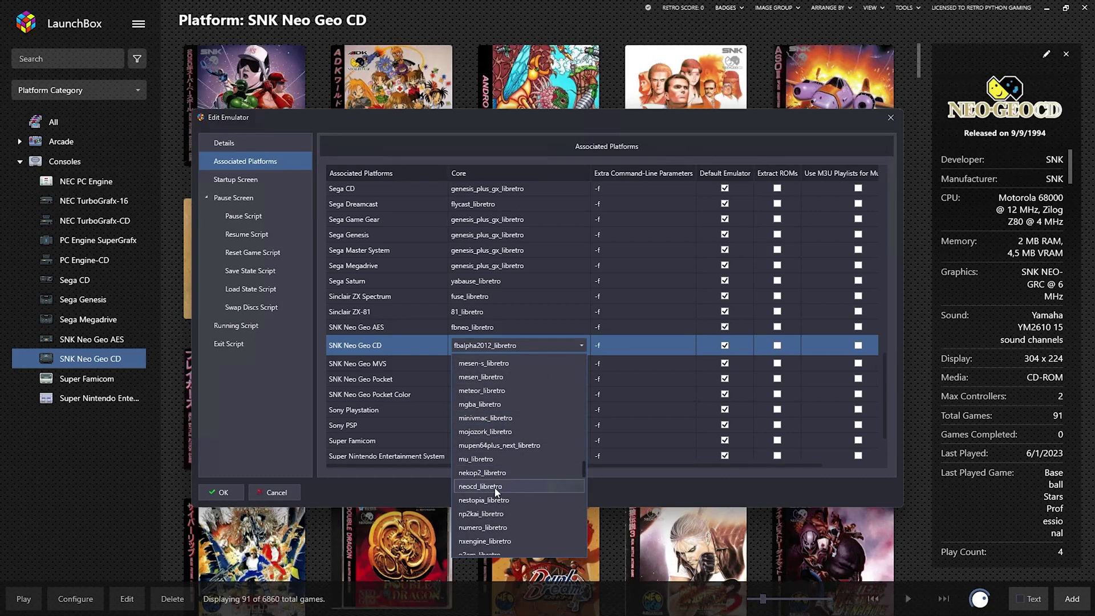
click(502, 486)
click(223, 492)
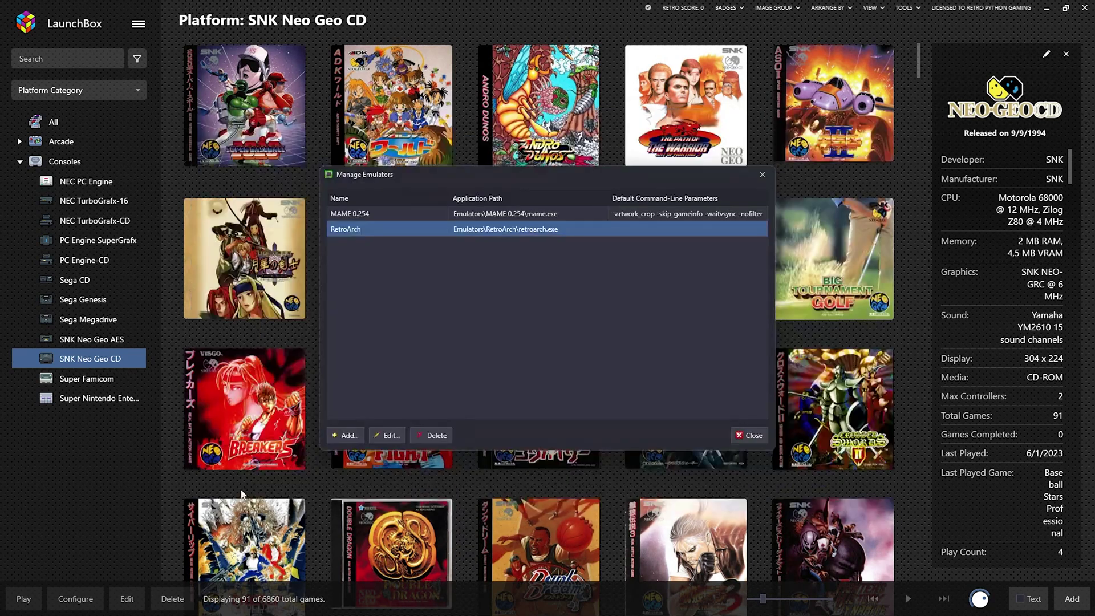
click(750, 436)
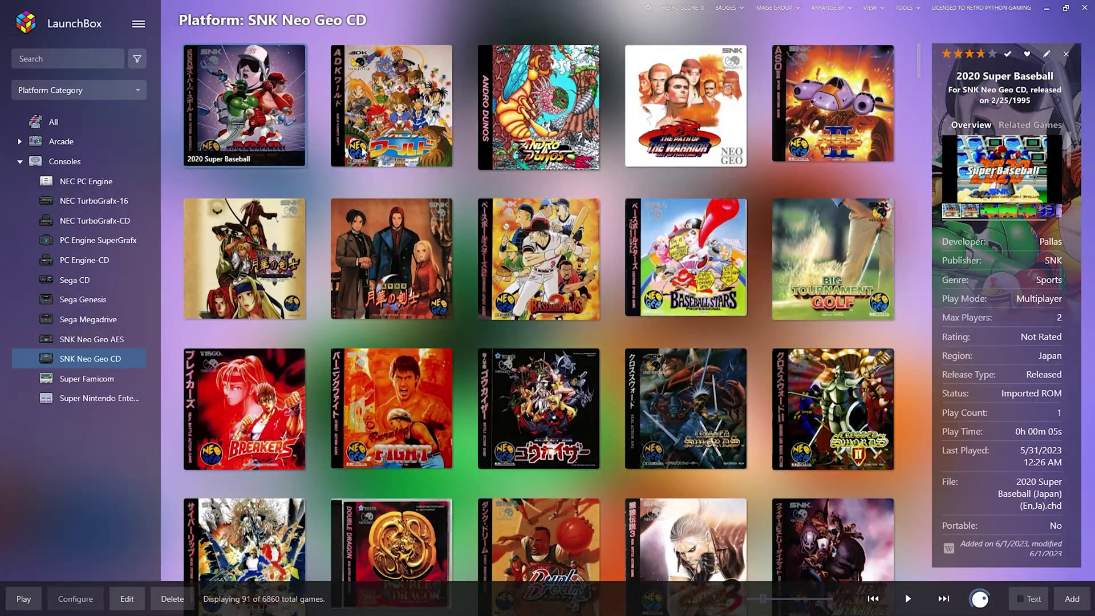
- Try launching 2020 Super Baseball on SNK Neo Geo CD, test 2020bba on SNK Neo Geo AES and return to the CD platform
double_click(251, 114)
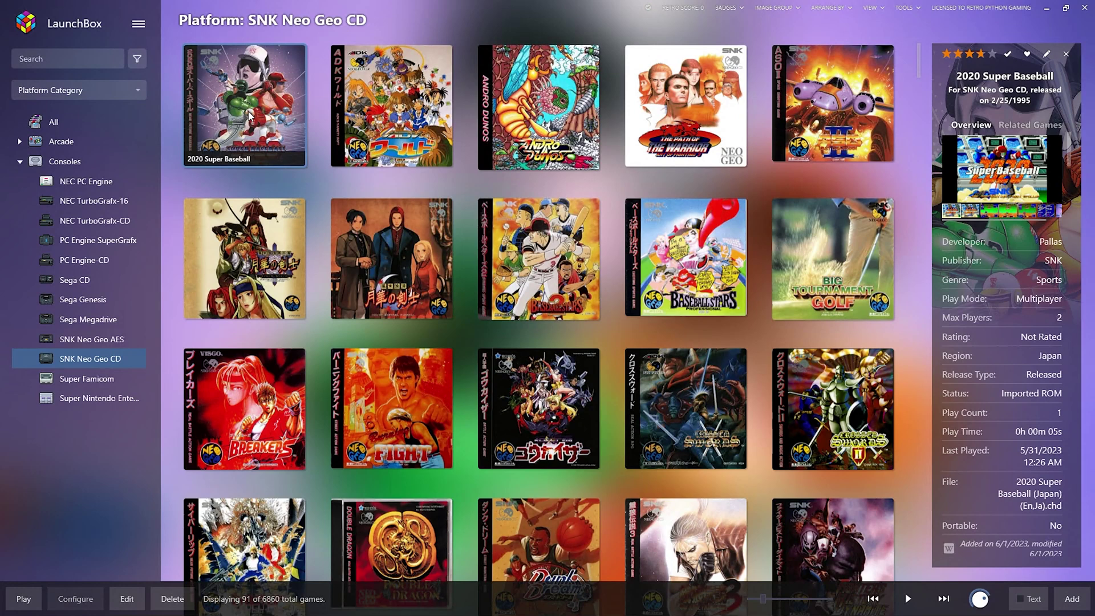
click(117, 344)
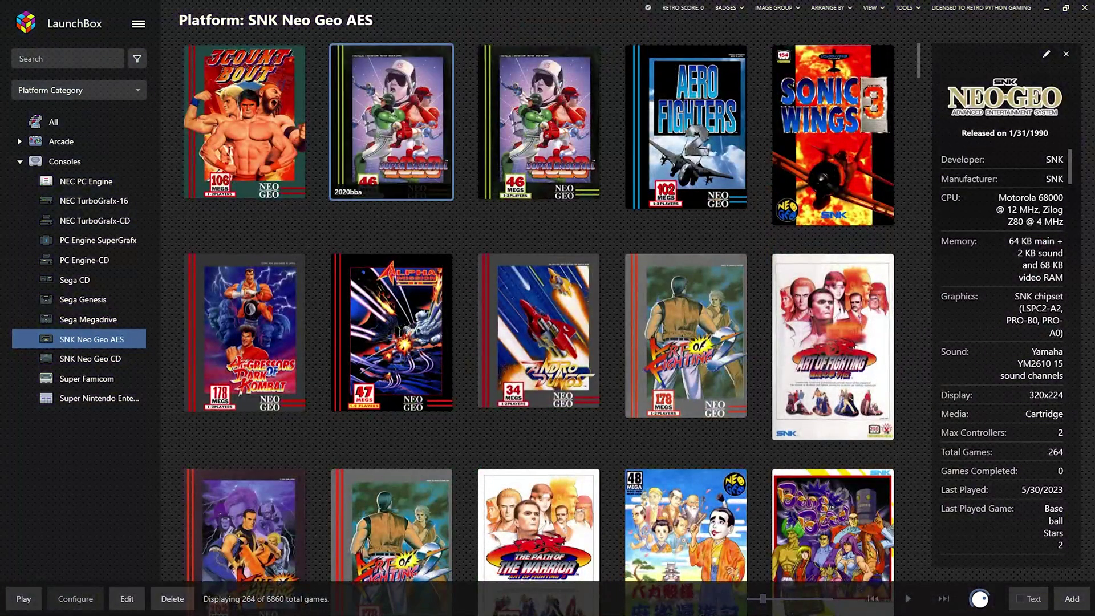
double_click(378, 129)
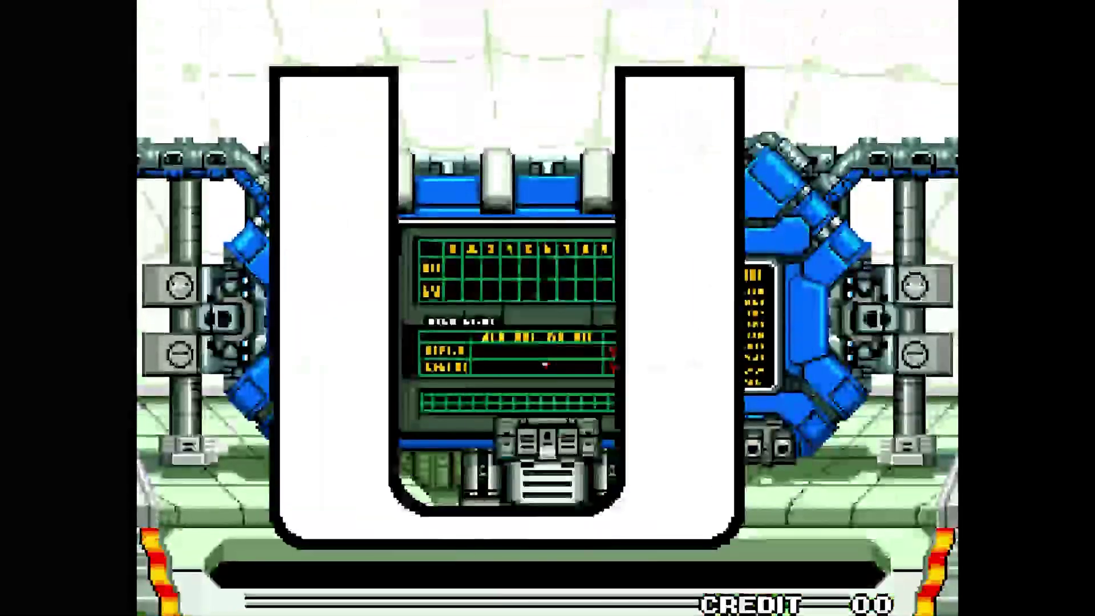
key(Escape)
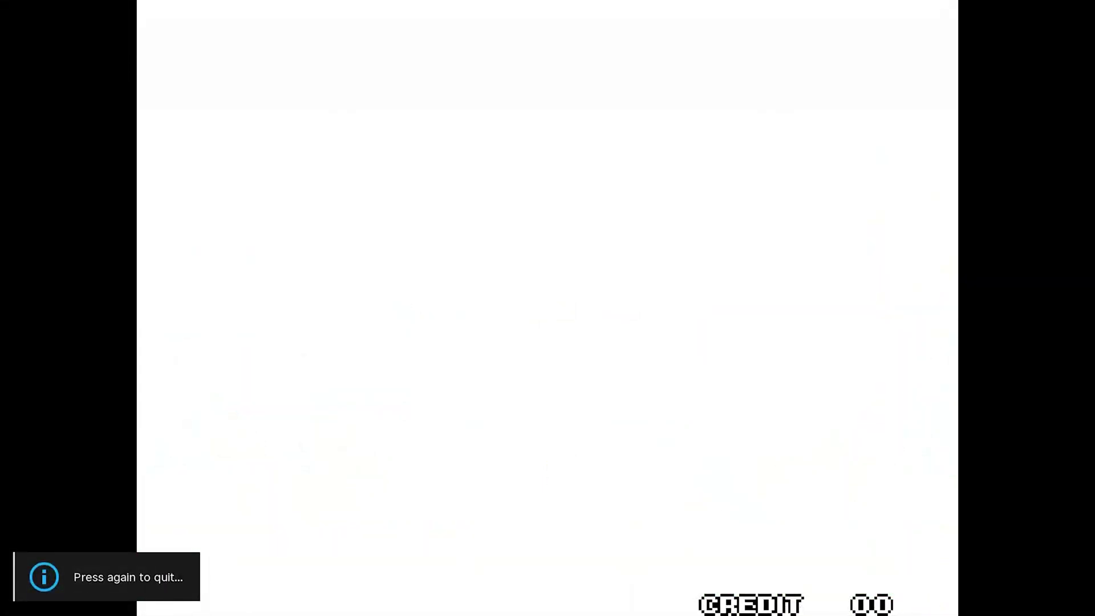
key(Escape)
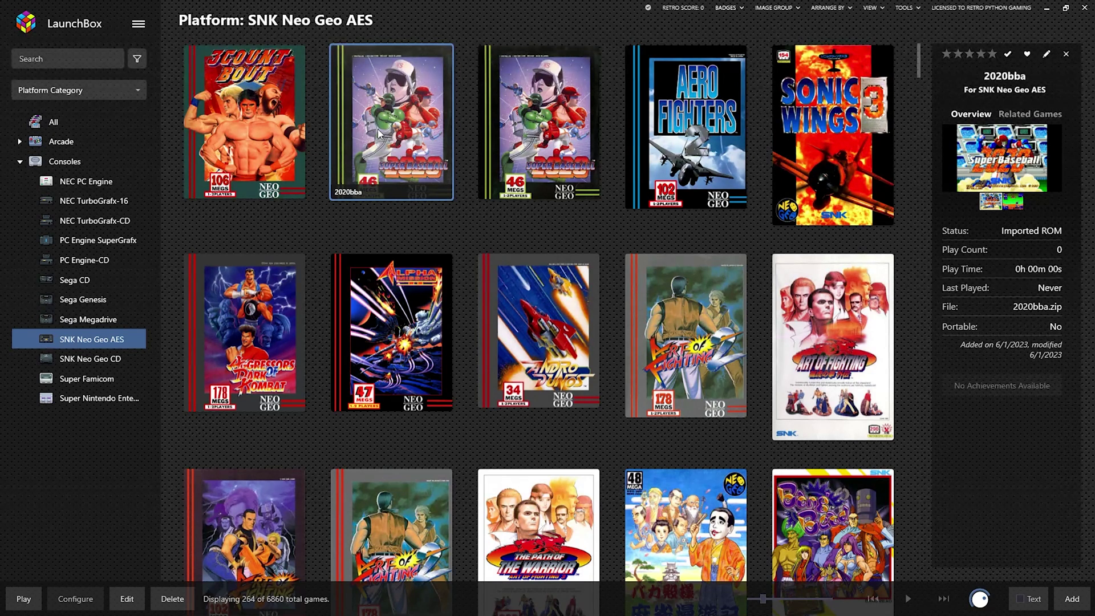
click(80, 359)
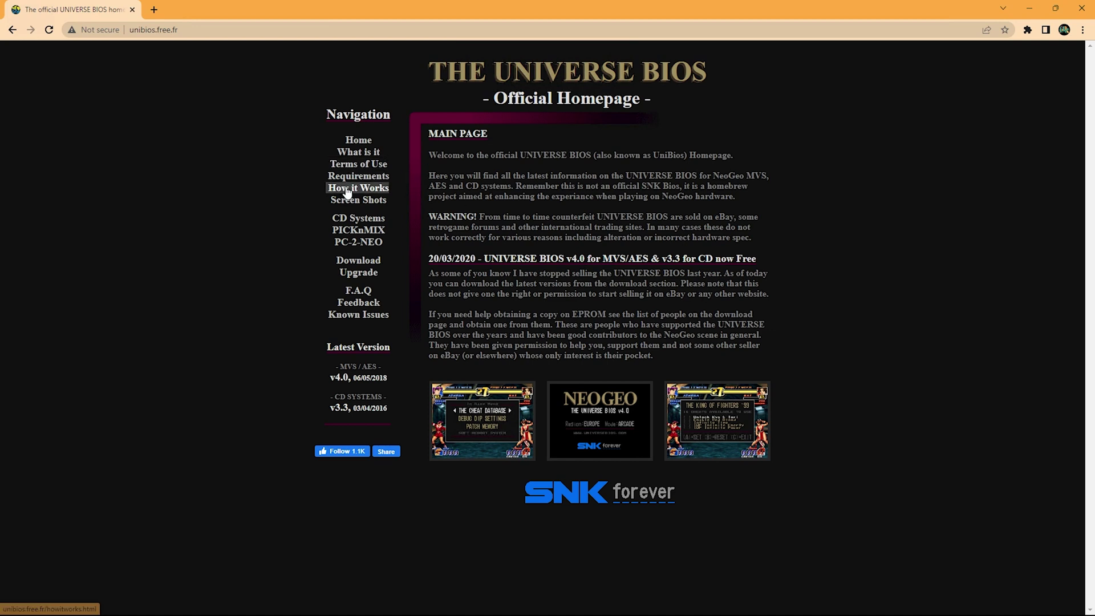
- In the browser, download UNIVERSE BIOS v3.3 for CD from the Universe BIOS site and show the zip in its folder
click(352, 266)
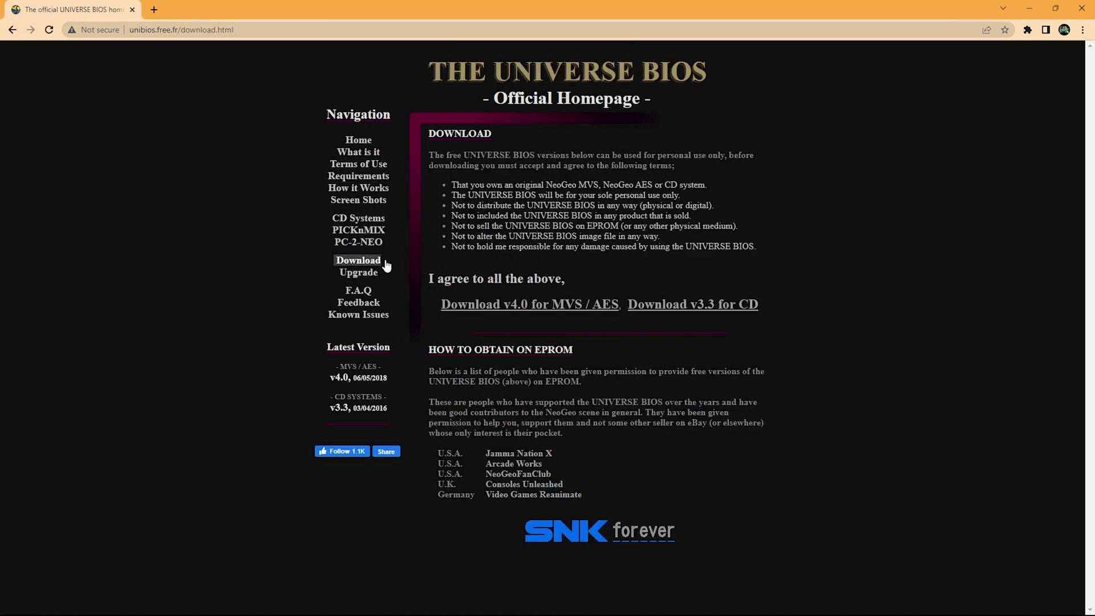
click(709, 308)
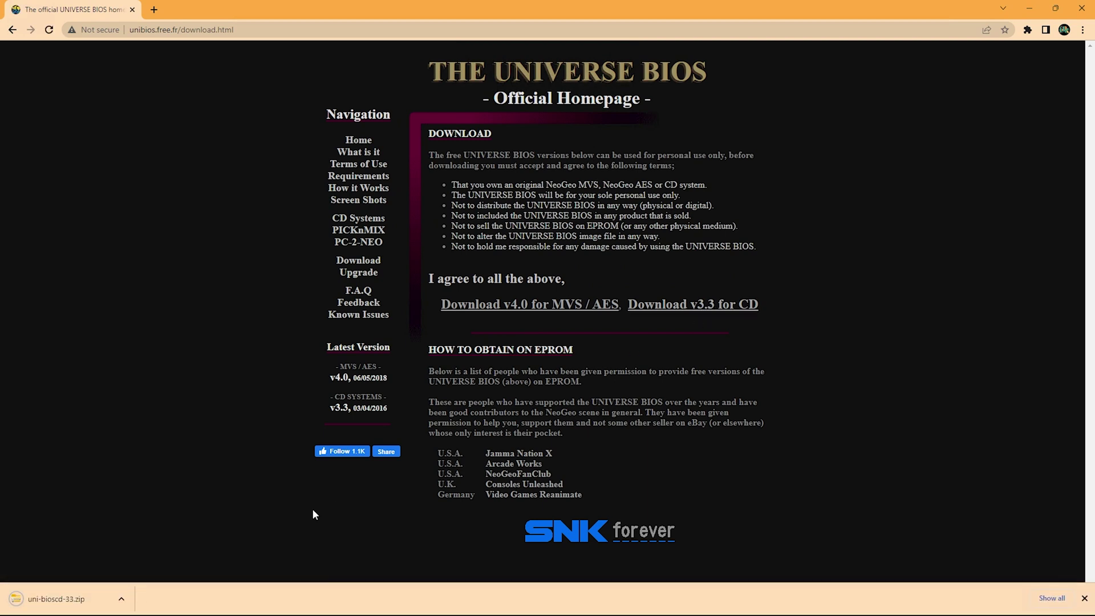
click(125, 599)
click(155, 556)
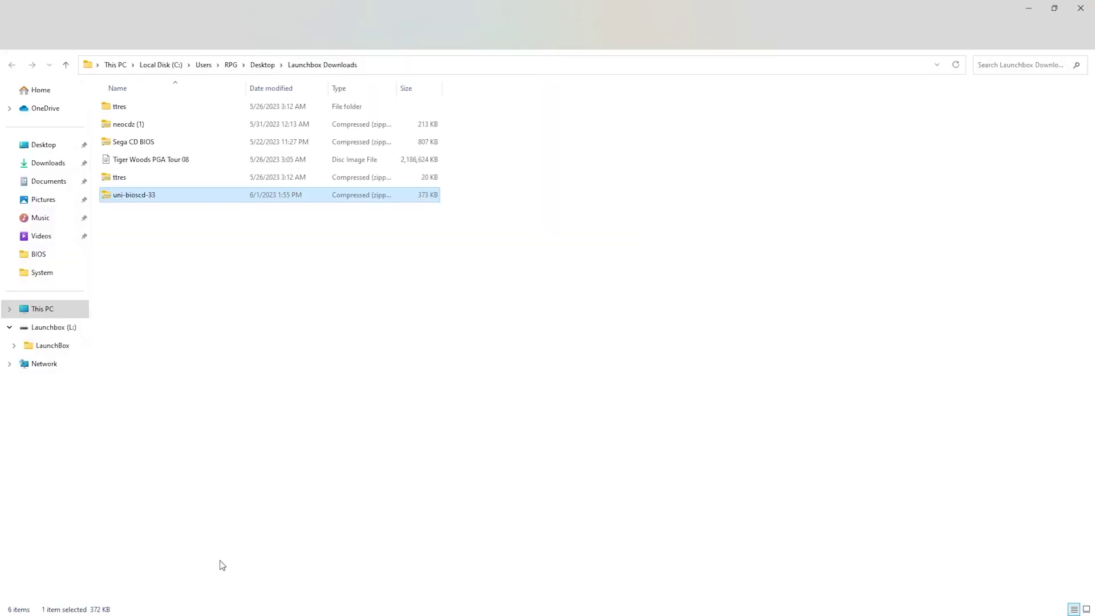
- Extract the uni-bioscd-33 archive to its suggested folder and cut the extracted uni-bioscd.rom file
right_click(161, 195)
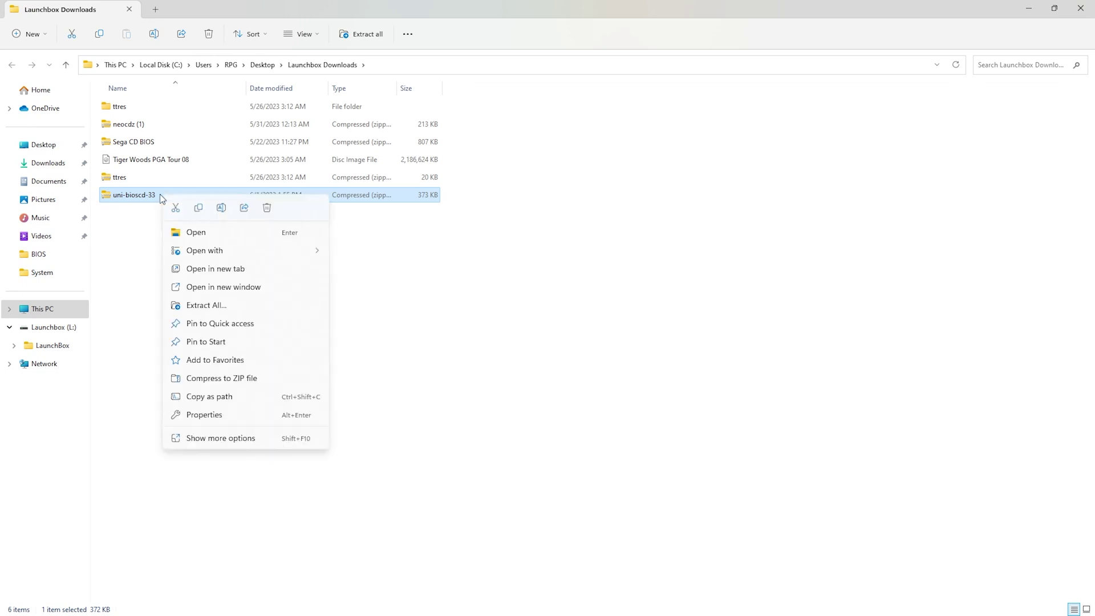
click(207, 305)
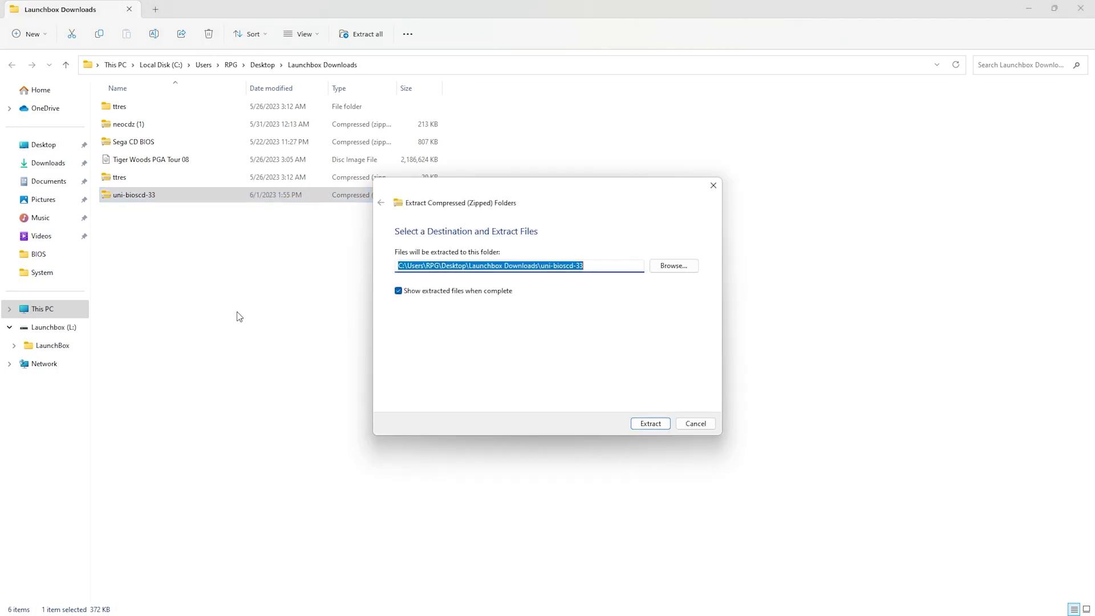
click(650, 423)
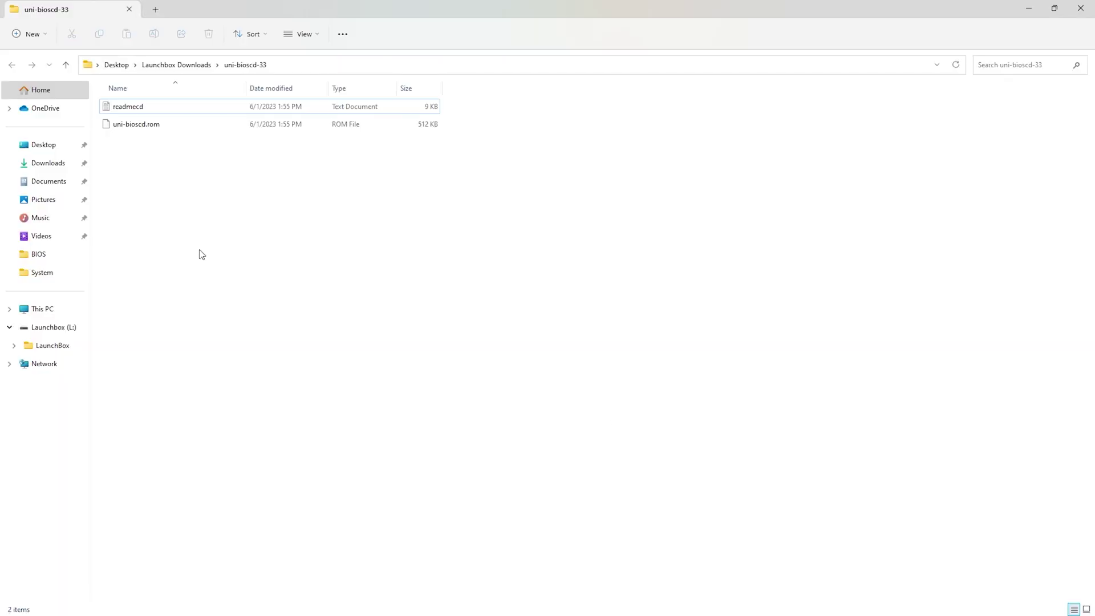
right_click(130, 125)
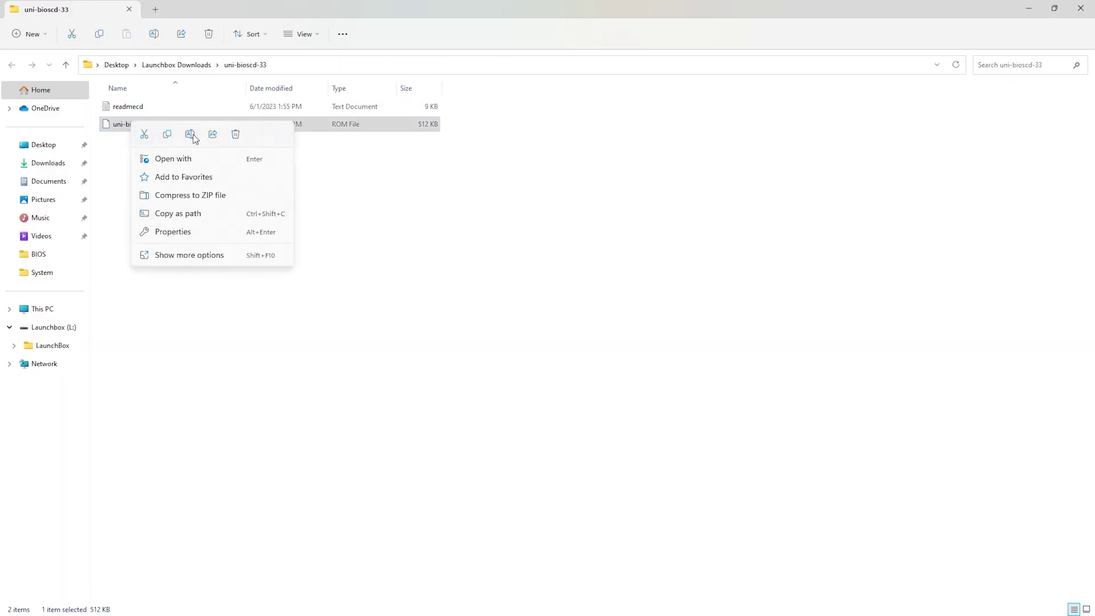
click(144, 134)
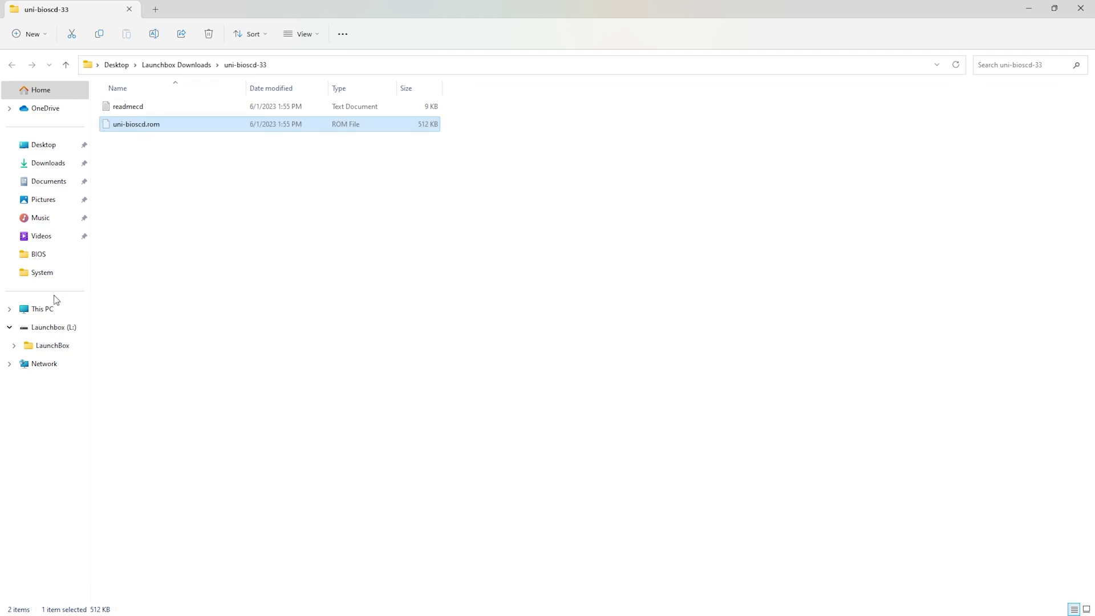
- Create a folder named neocd inside LaunchBox's System folder on the Launchbox (L:) drive
click(53, 328)
double_click(132, 106)
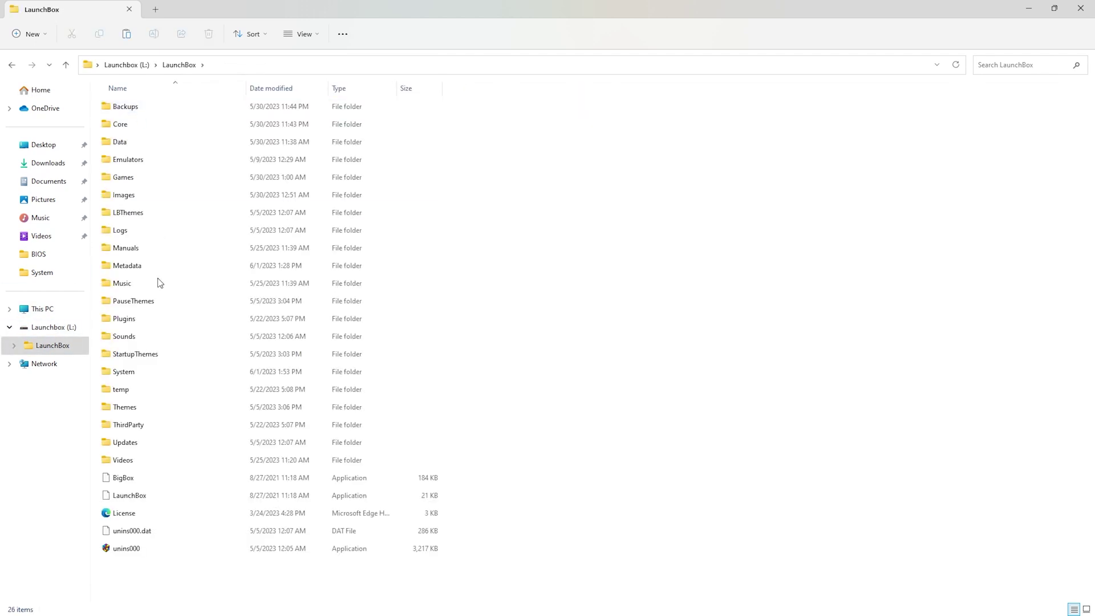
click(132, 371)
double_click(133, 372)
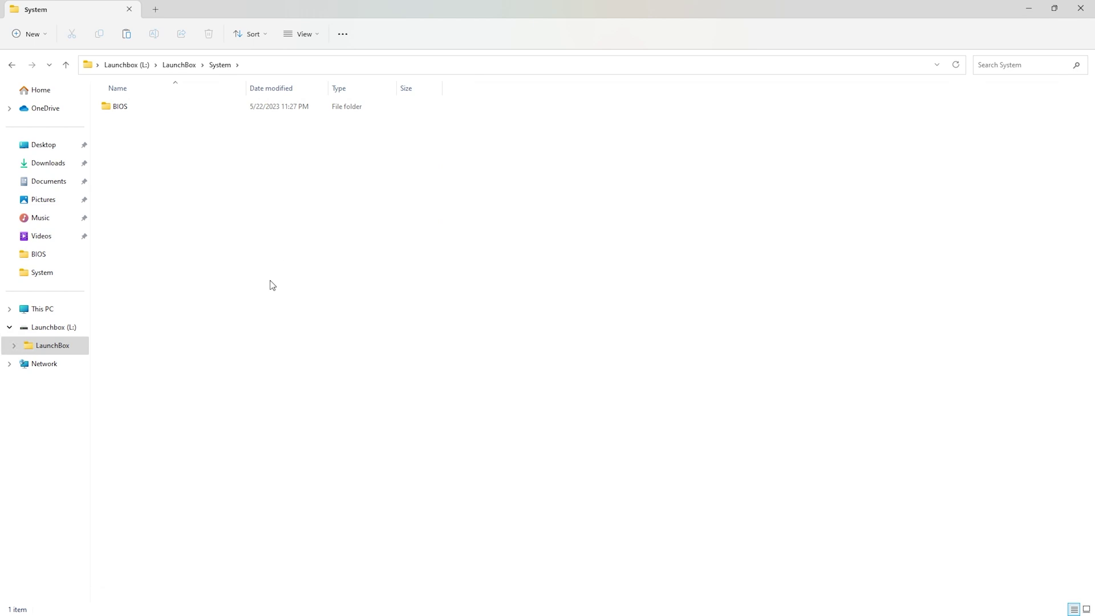
double_click(127, 110)
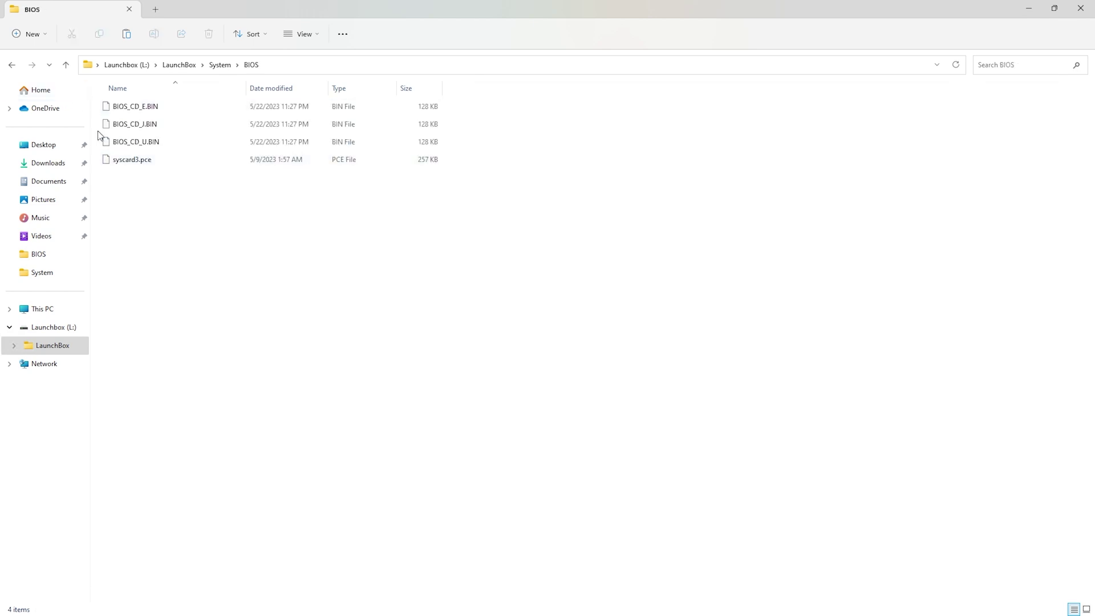
click(12, 64)
click(200, 171)
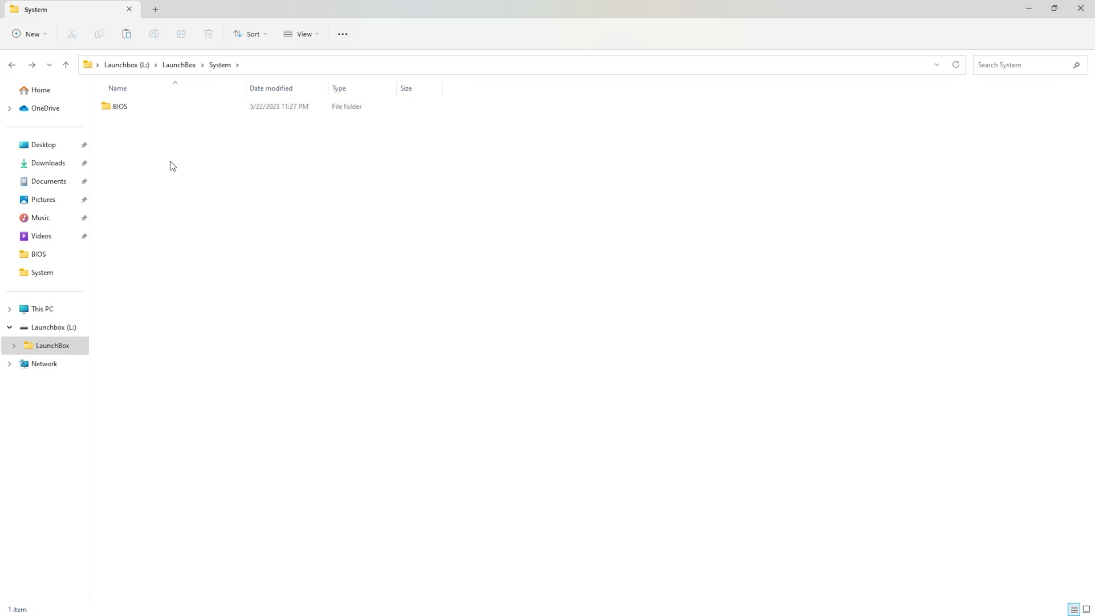
right_click(170, 161)
mouse_move(195, 286)
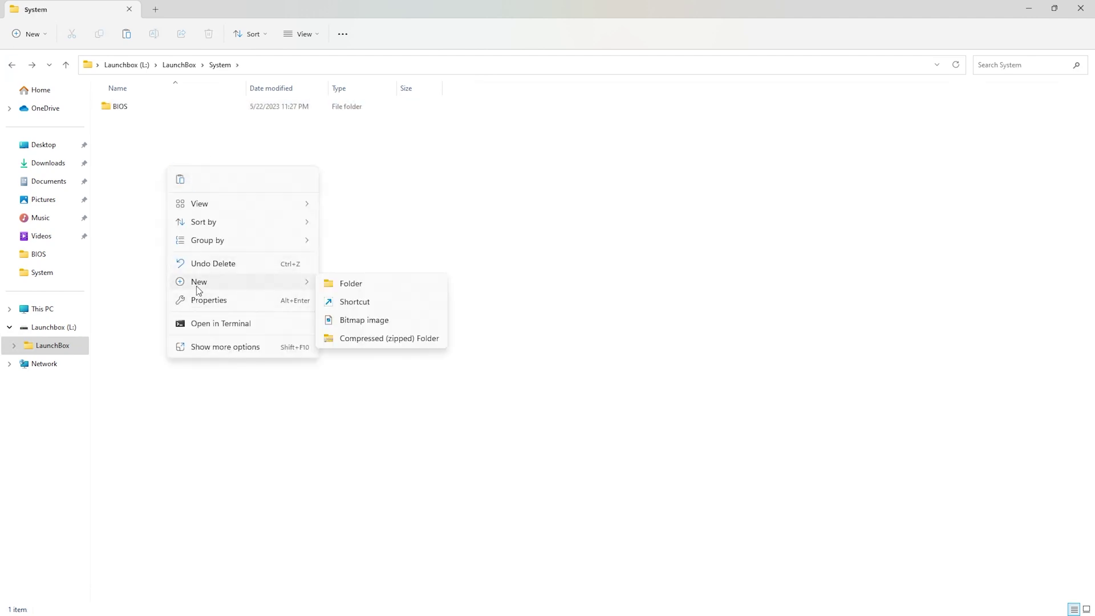
click(351, 284)
text(neocd)
key(Return)
- Paste the cut uni-bioscd.rom file into the neocd folder
double_click(128, 135)
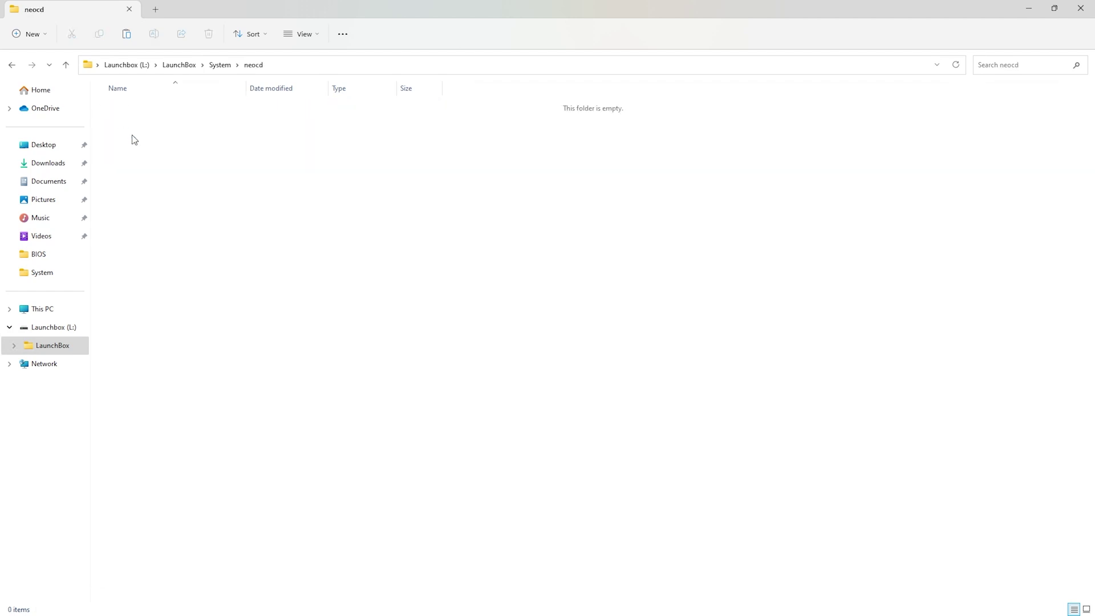
key(ctrl+v)
click(226, 207)
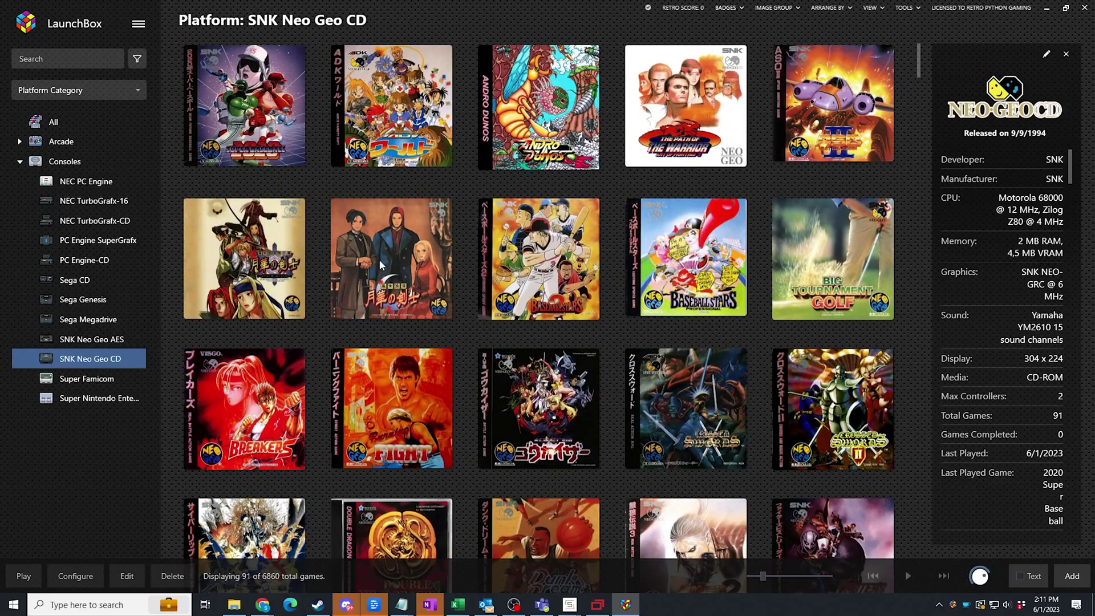
- Switch to LaunchBox and launch 2020 Super Baseball from the SNK Neo Geo CD platform
double_click(262, 135)
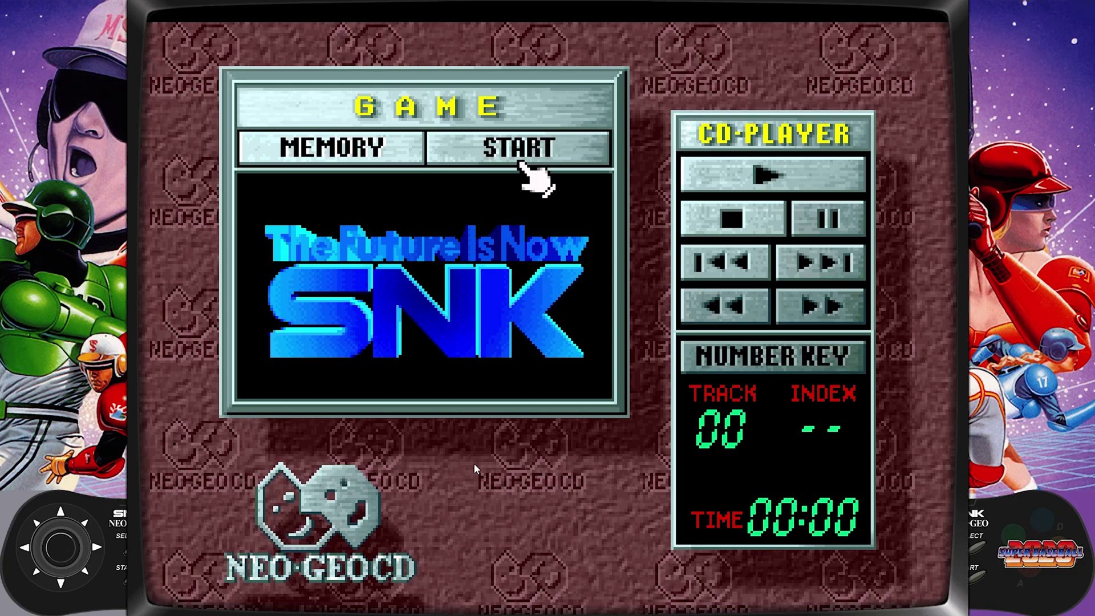
- Set the Universe BIOS region to US and the system to CDZ
key(Return)
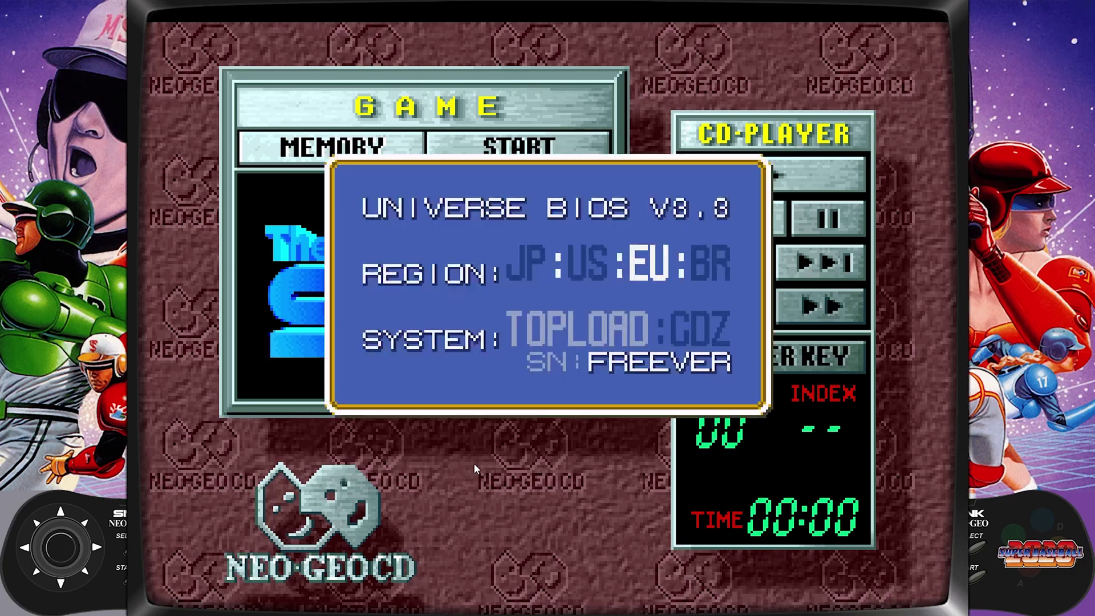
key(Left)
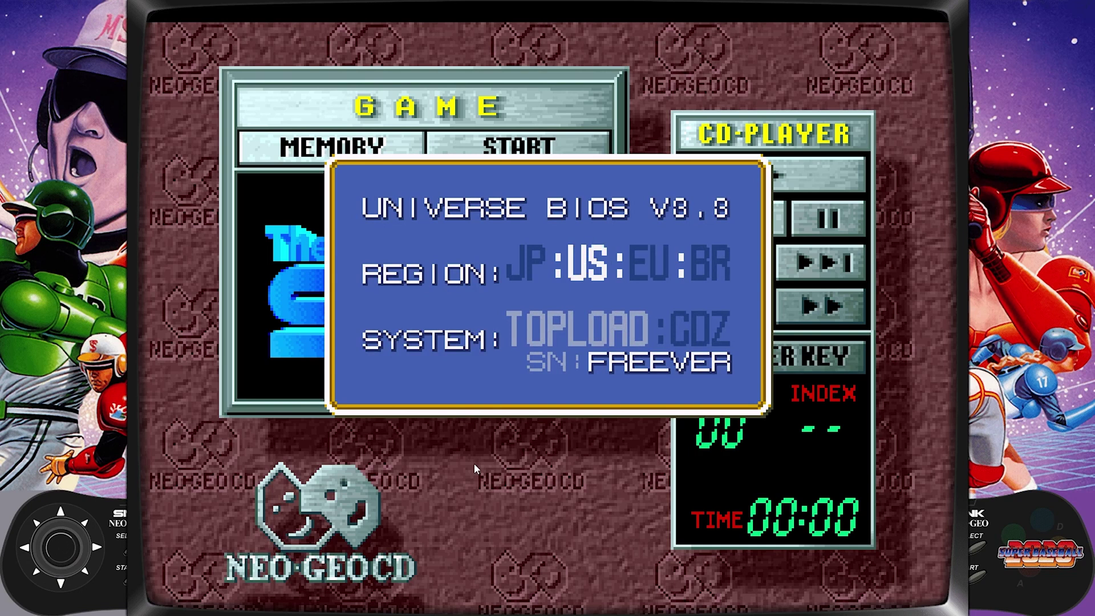
key(Down)
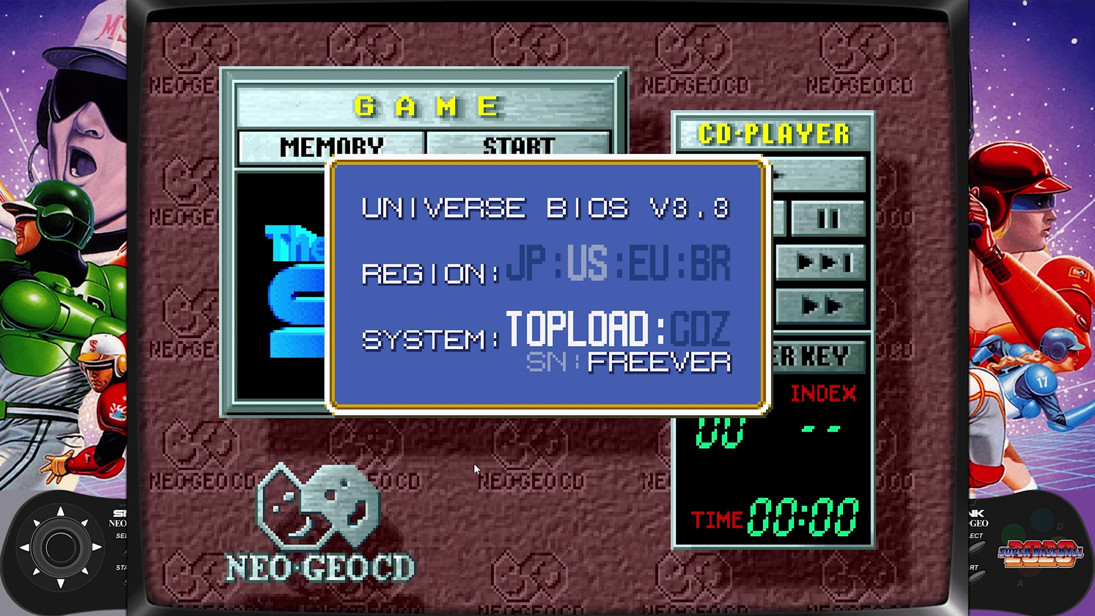
key(Right)
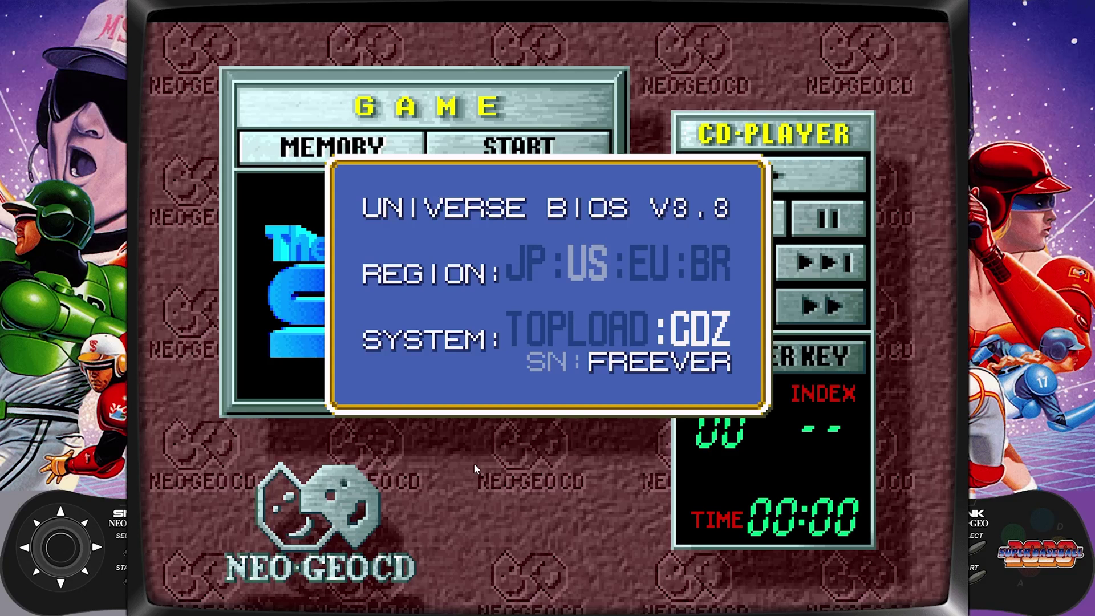
key(Return)
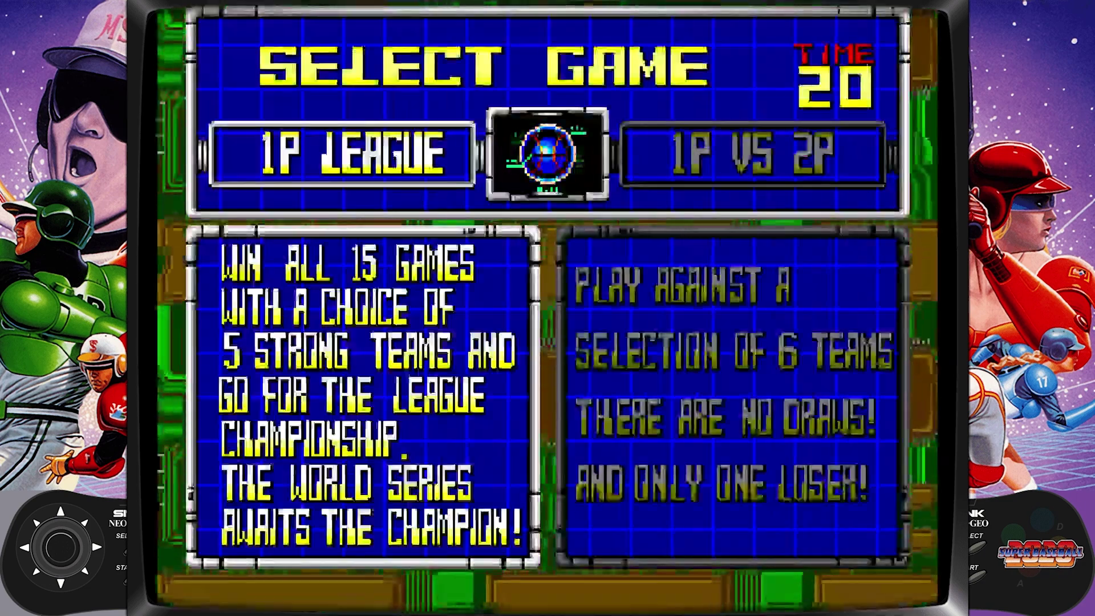
- Start a 1P League game with Fireman as starting pitcher and bat in the first inning
key(Return)
key(Return)
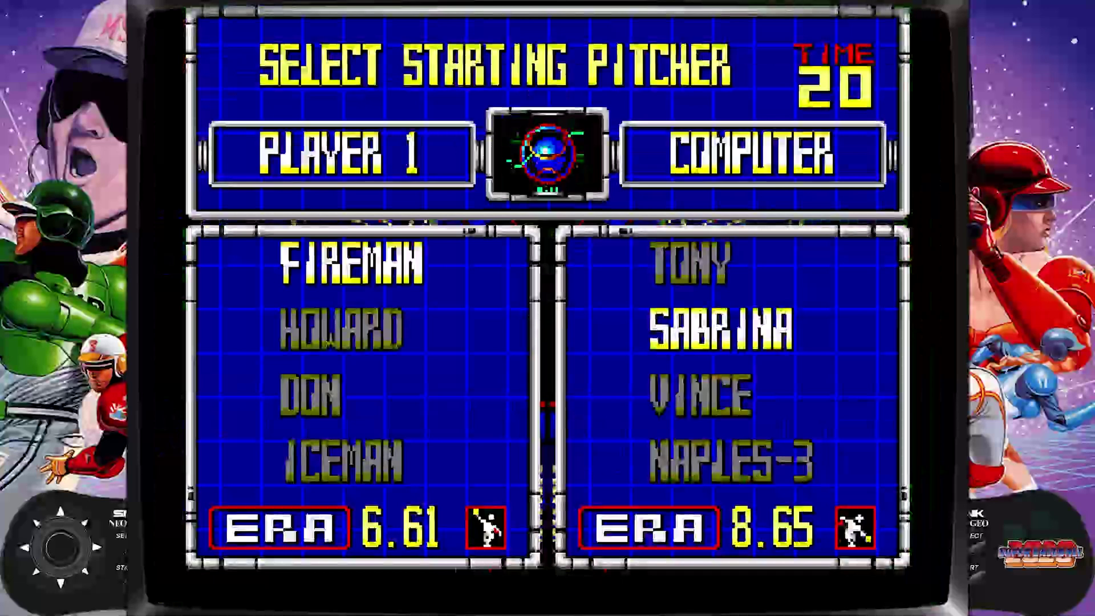
key(Return)
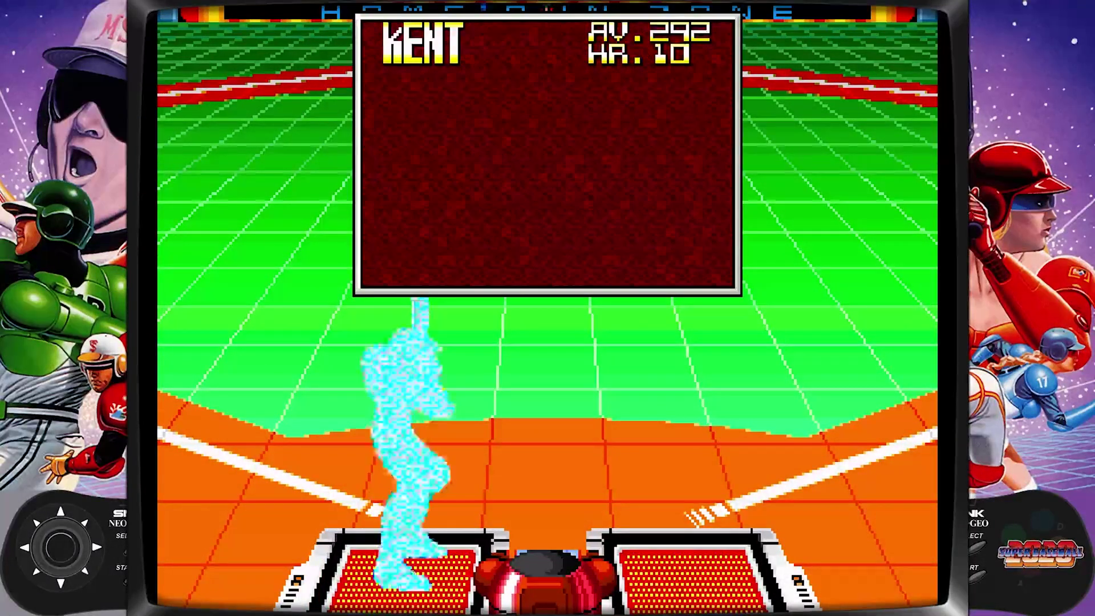
key(Right)
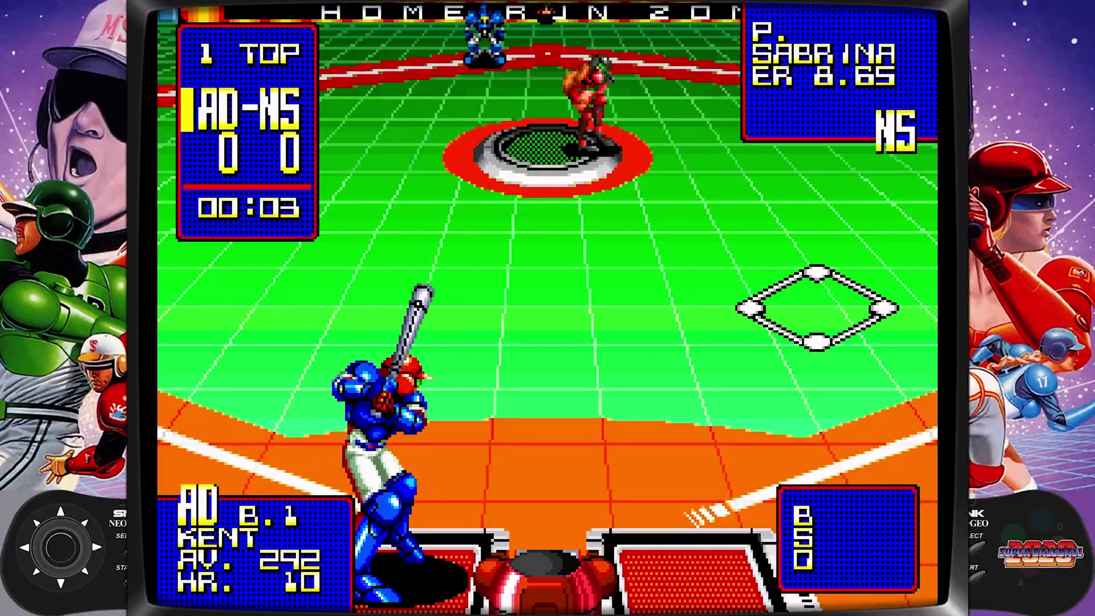
key(z)
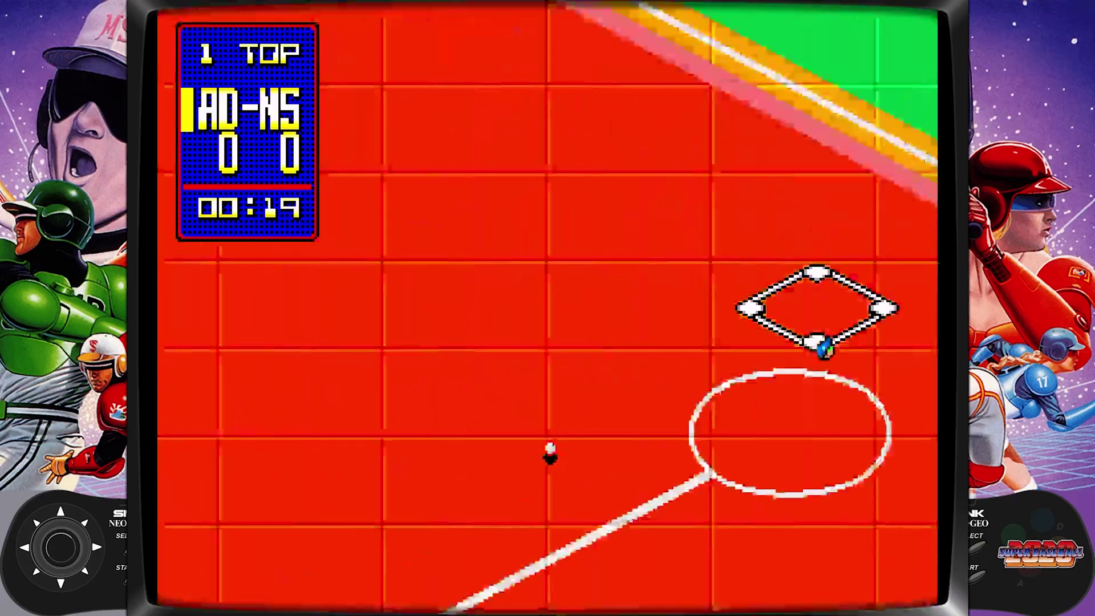
- Quit 2020 Super Baseball and launch Double Dragon from the SNK Neo Geo CD platform
key(Tab)
key(Escape)
key(Escape)
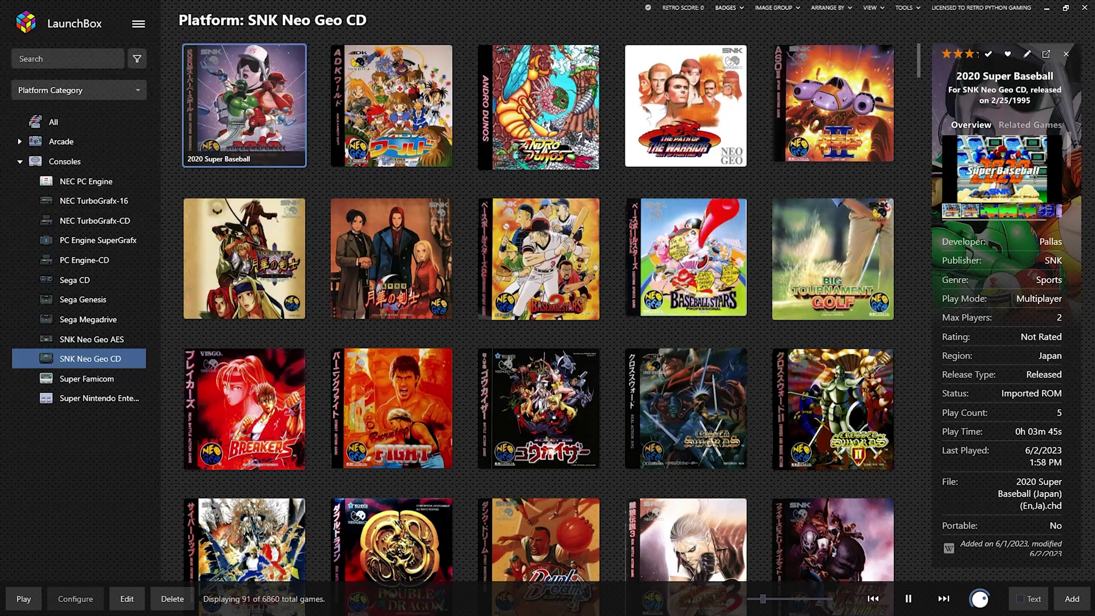
scroll(462, 299, down, 5)
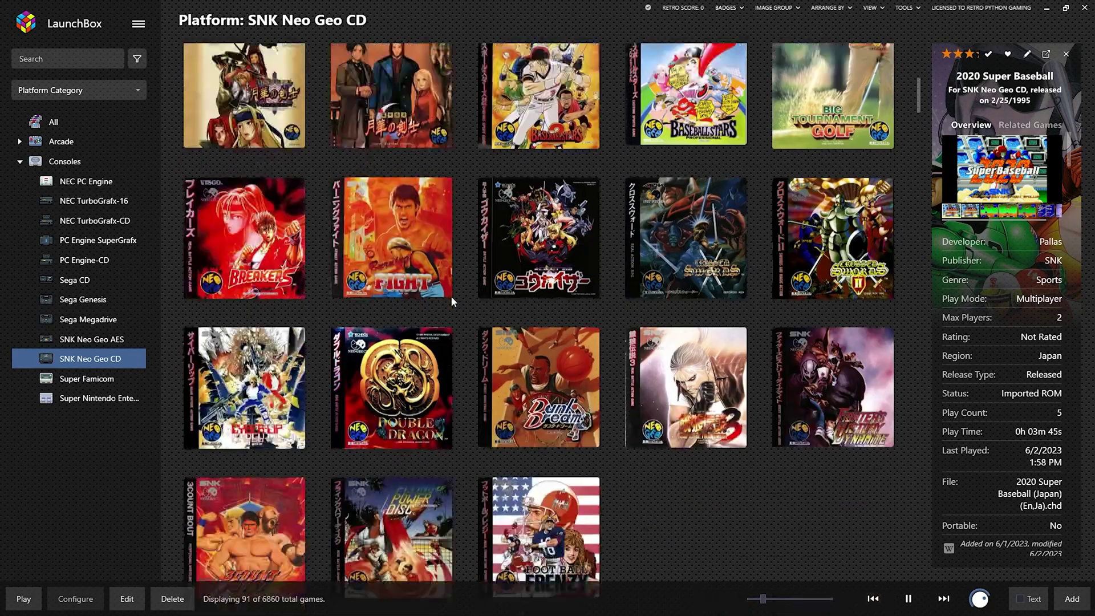
double_click(423, 325)
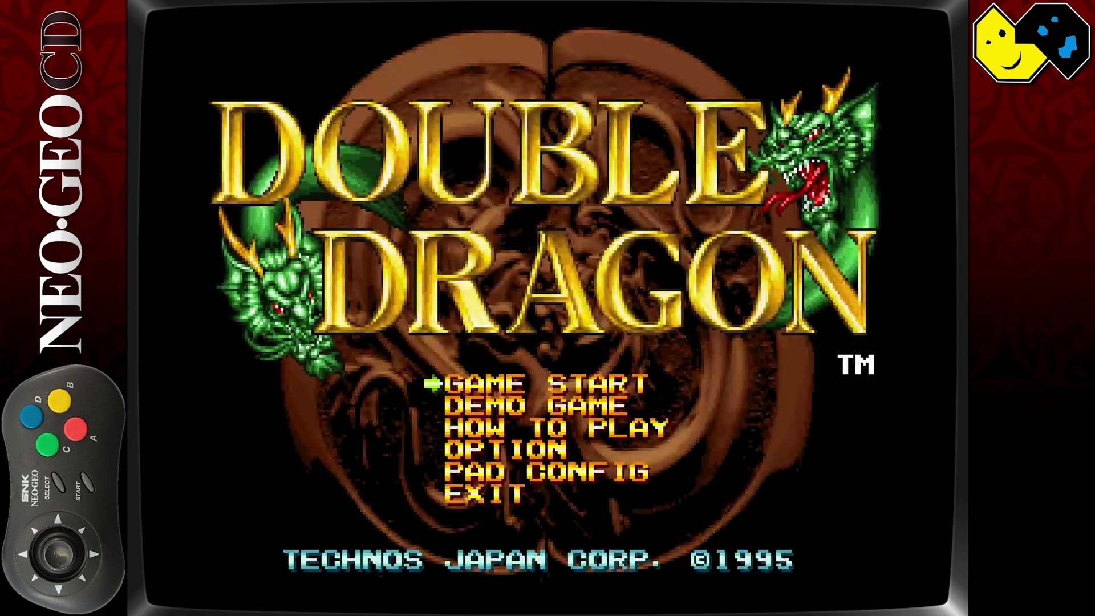
- Start a new game in Double Dragon and choose Billy as the fighter
key(Return)
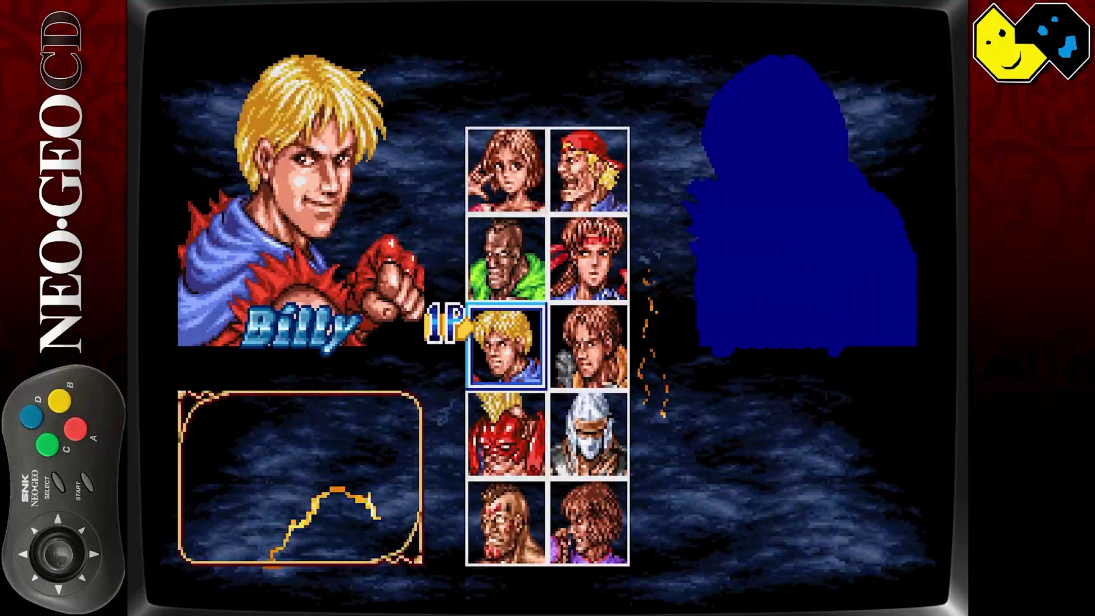
key(Up)
key(Down)
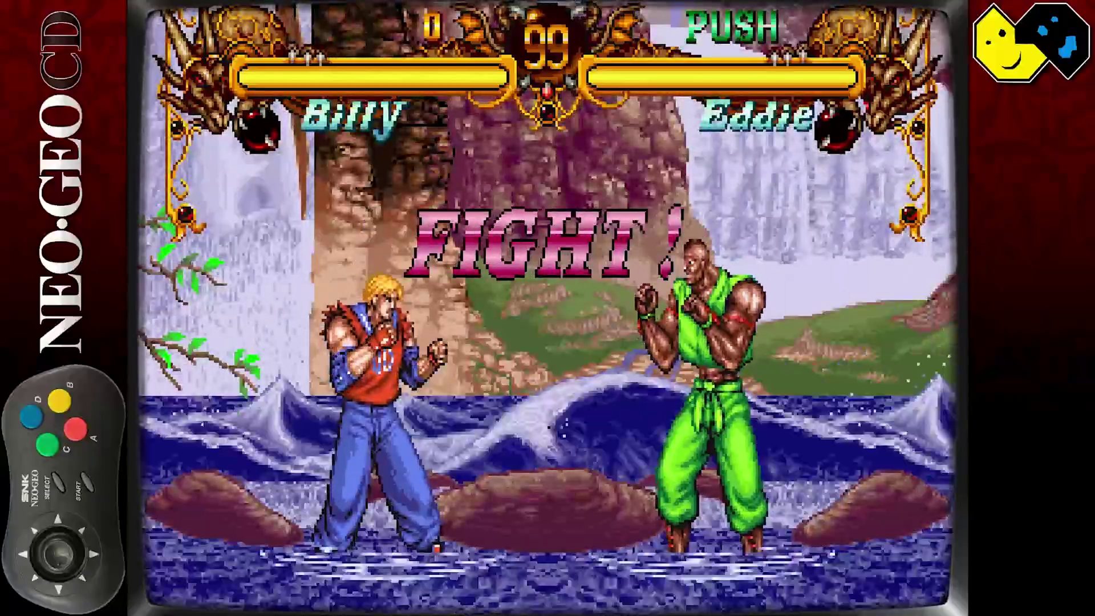
- Test the fighting controls against Eddie and quit Double Dragon back to LaunchBox
key(Up)
key(z)
key(z)
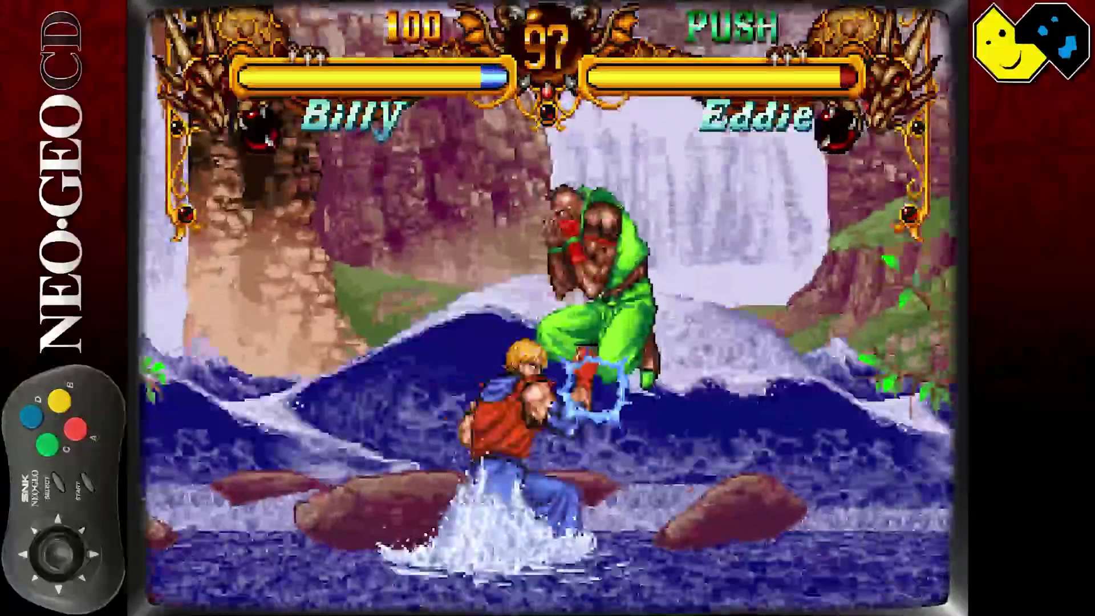
key(z)
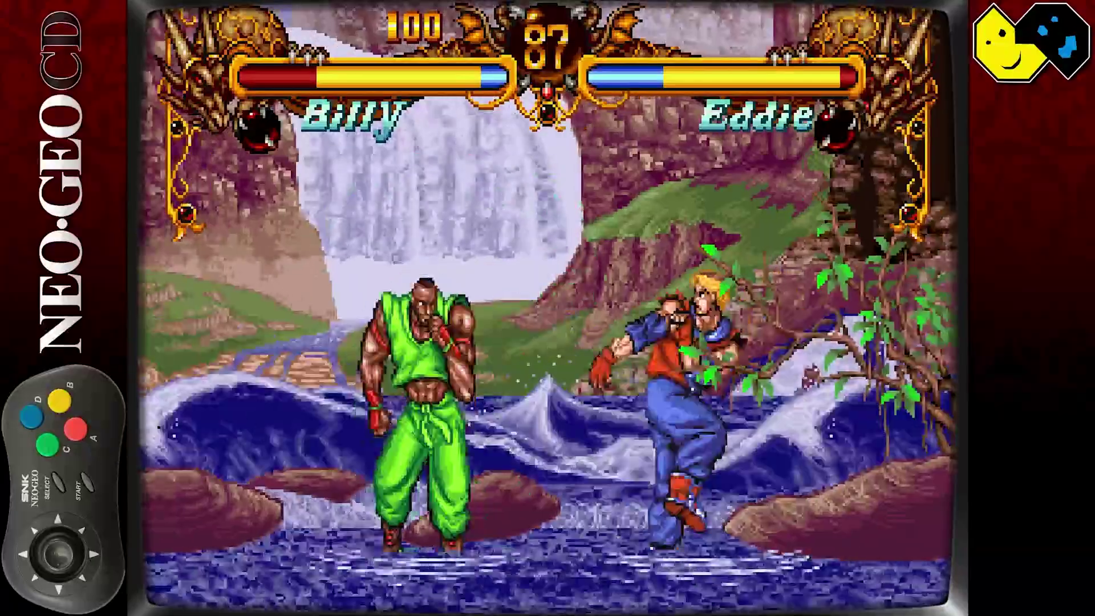
key(z)
key(z)
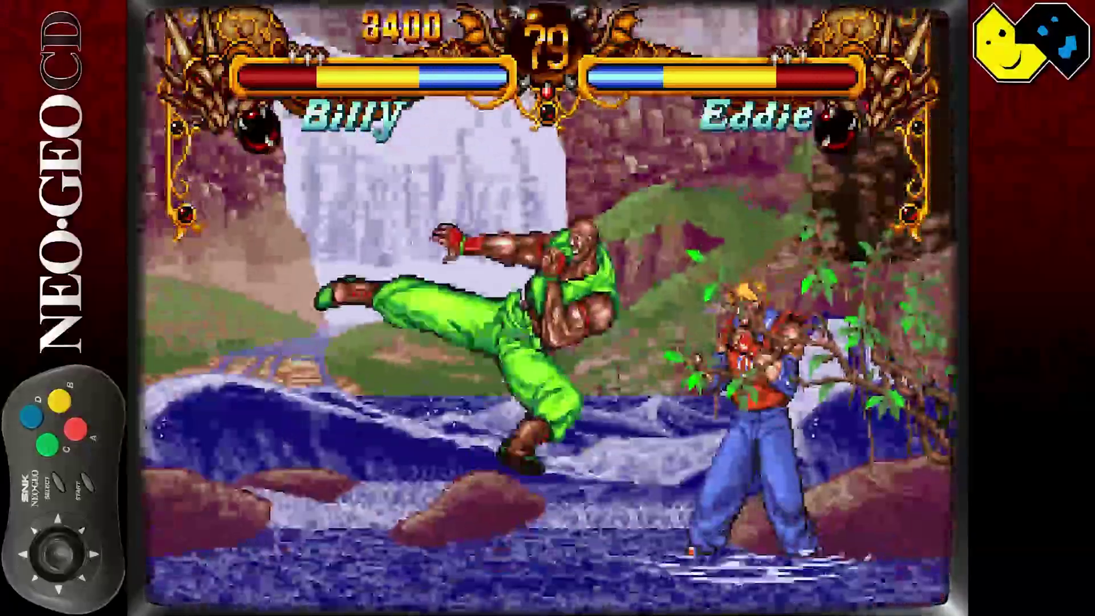
key(Escape)
key(Escape)
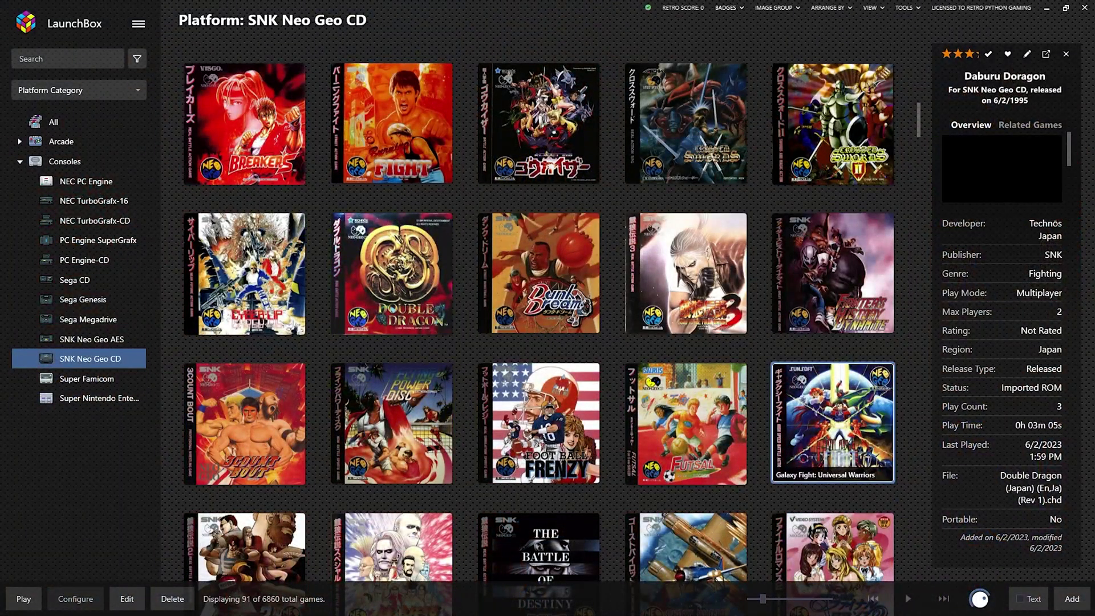
- Browse further down the SNK Neo Geo CD game covers to the Metal Slug titles
key(Down)
key(Down)
key(Down)
key(Down)
key(Down)
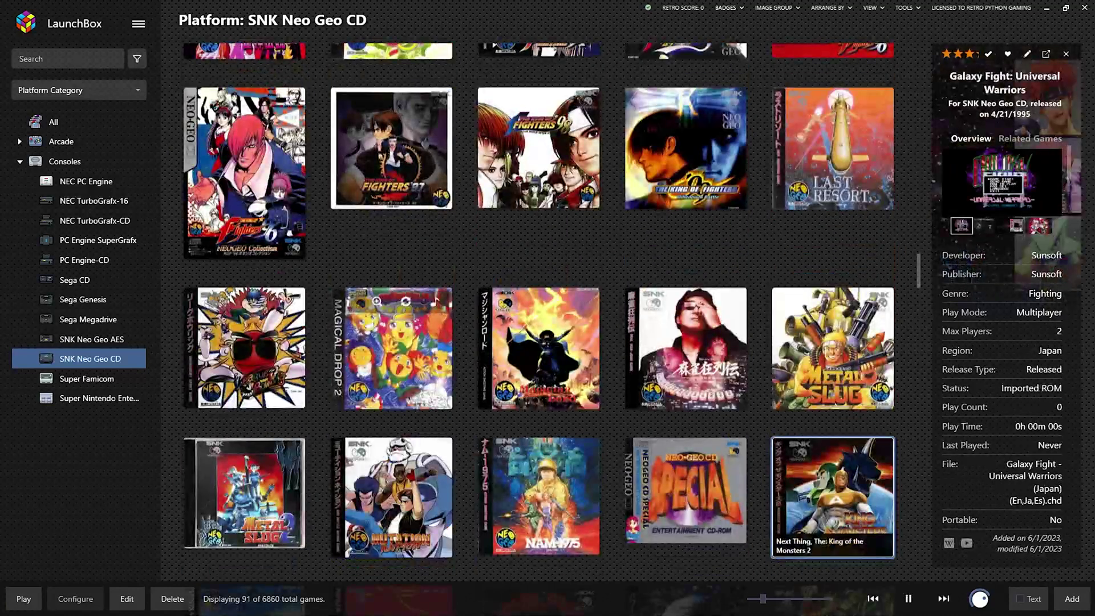
key(Down)
key(Up)
key(Up)
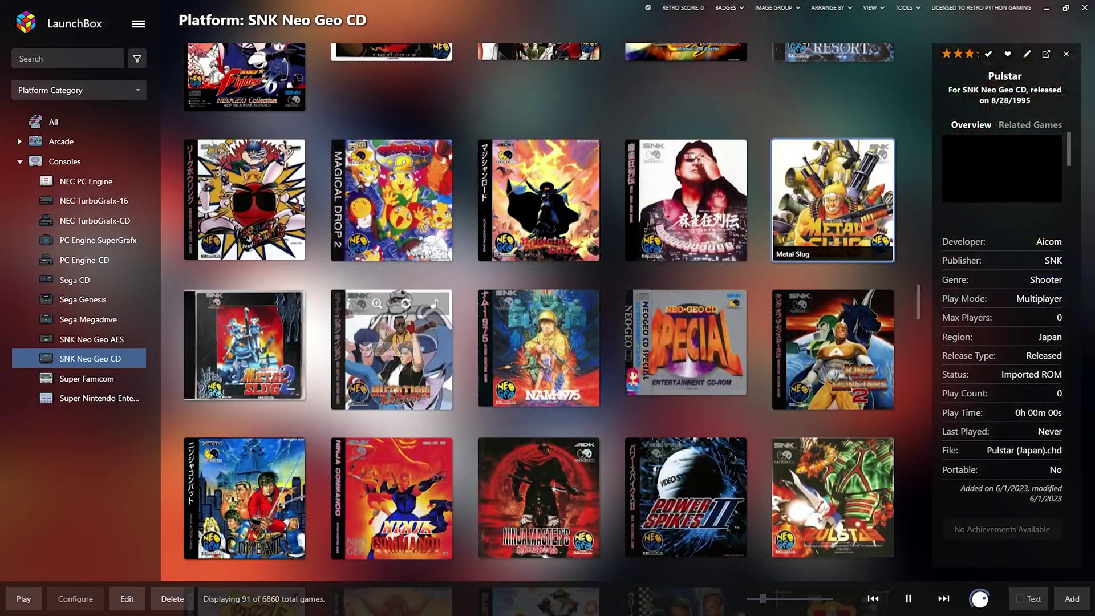
key(Left)
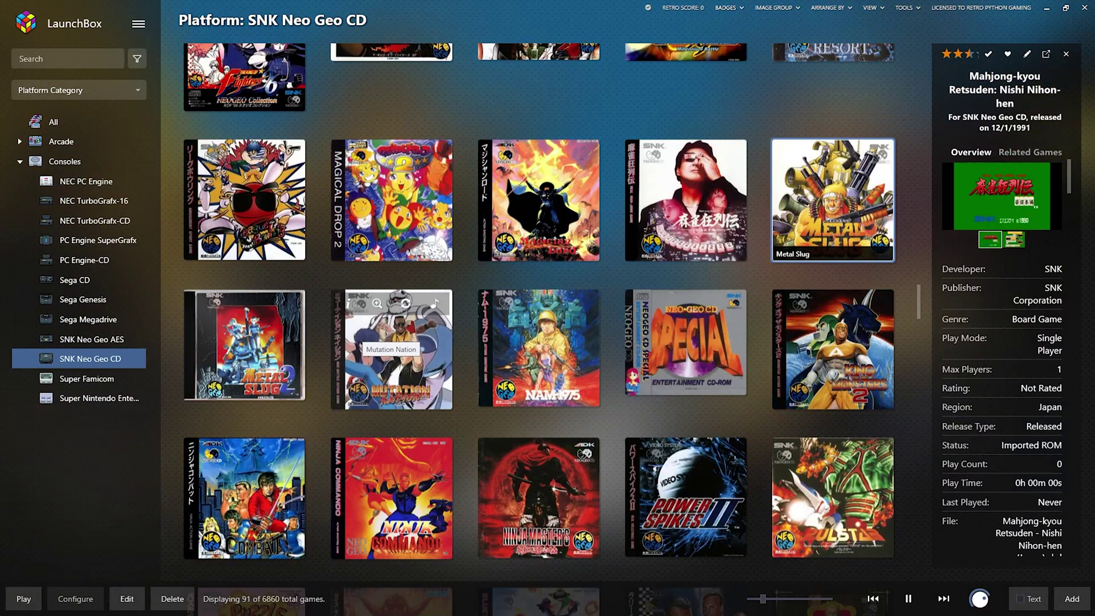
- Select Metal Slug in the SNK Neo Geo CD games and launch it
click(391, 339)
key(Up)
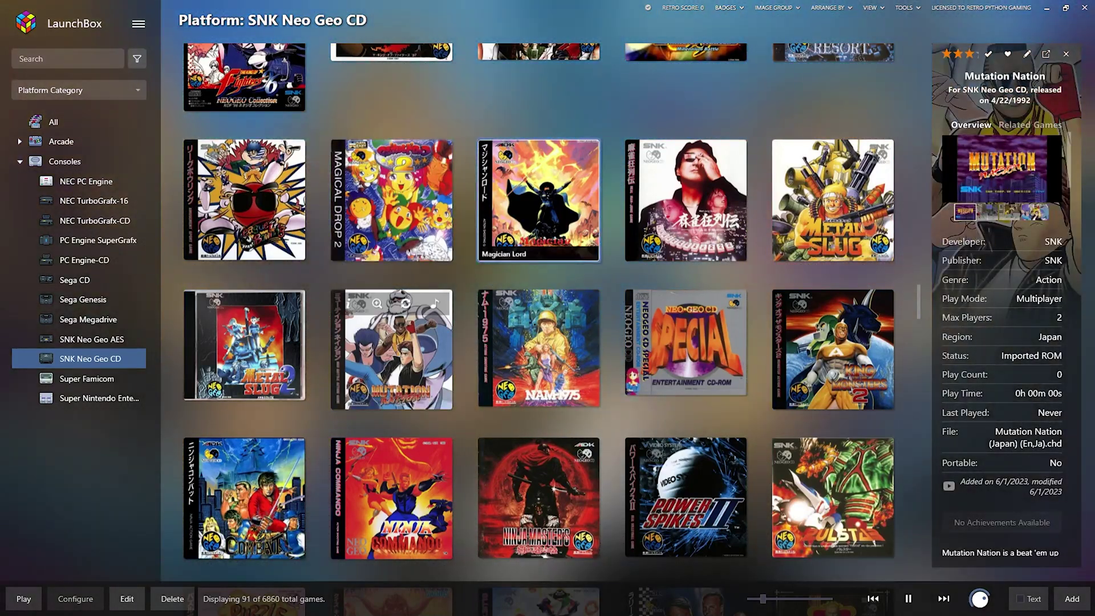
key(Right)
key(Right)
key(Right)
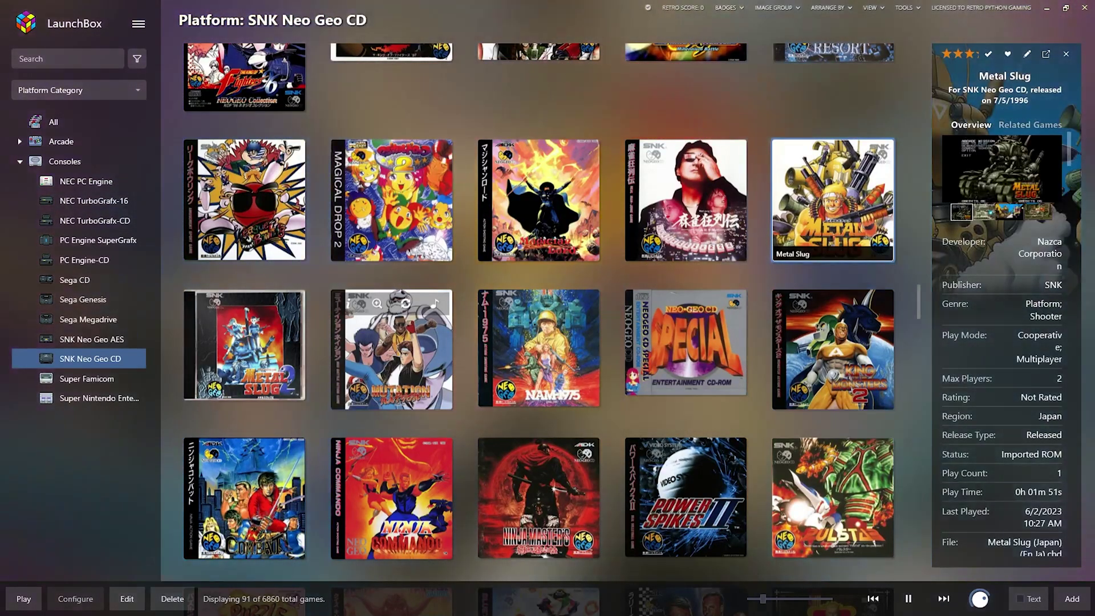
click(391, 340)
key(Up)
key(Right)
key(Right)
key(Right)
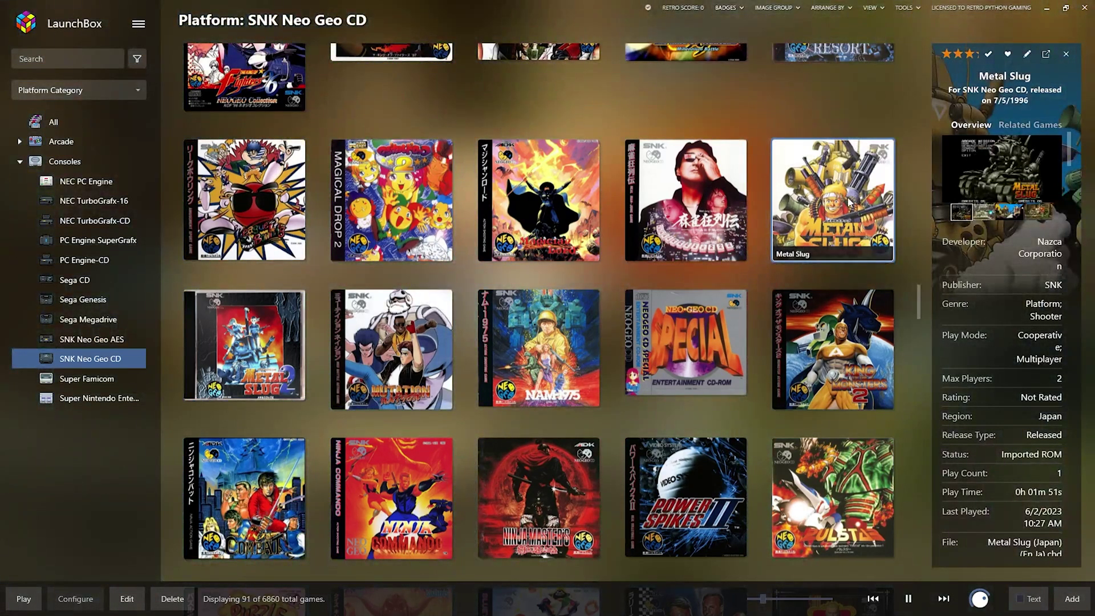
double_click(848, 201)
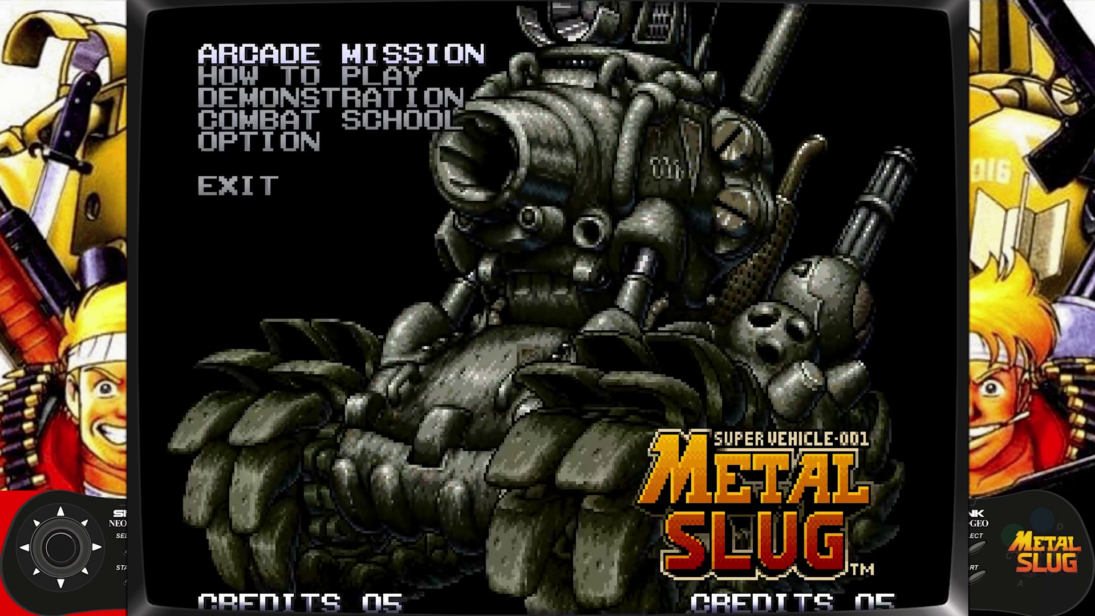
- Start the Arcade Mission in Metal Slug and advance through the jungle to the wrecked aircraft on the sand
key(Return)
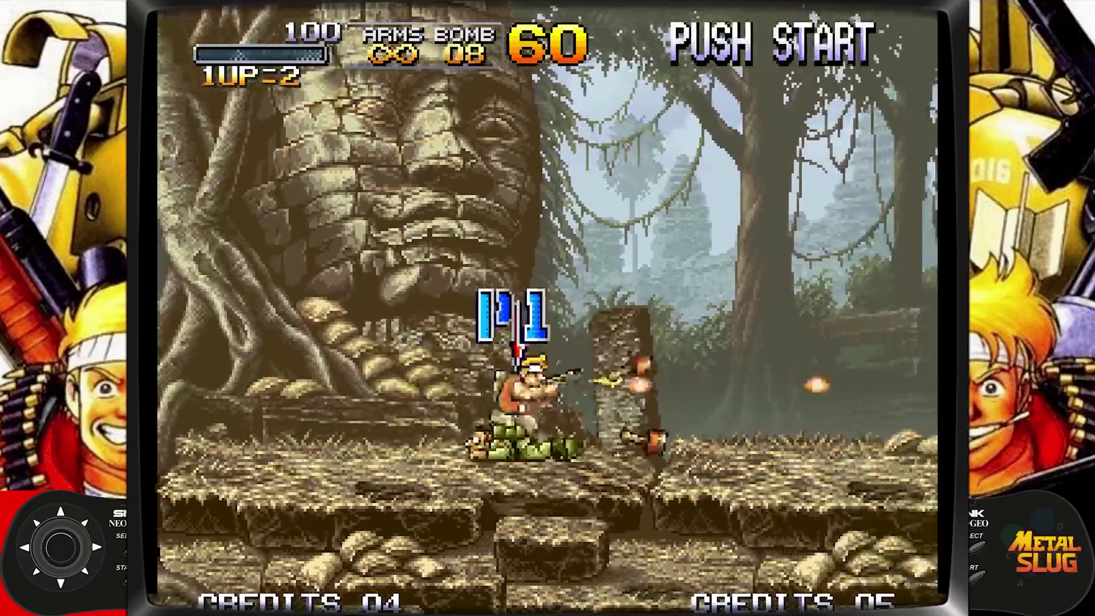
key(Right)
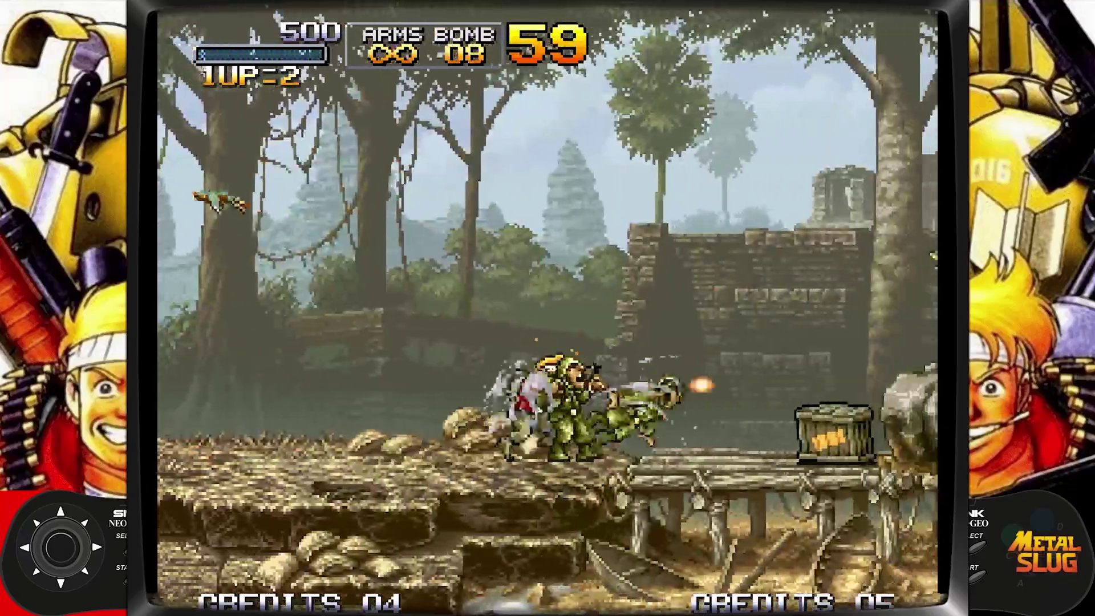
key(Right)
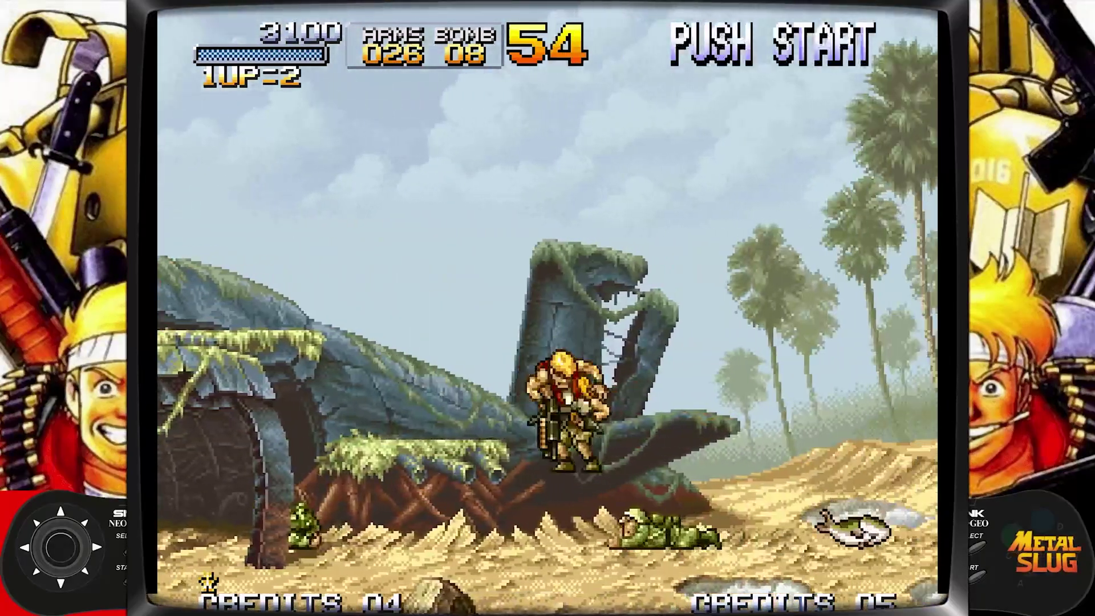
- Fight the attack helicopter above the wreck by firing upward while dodging its attacks
key(Left)
key(Up)
key(a)
key(a)
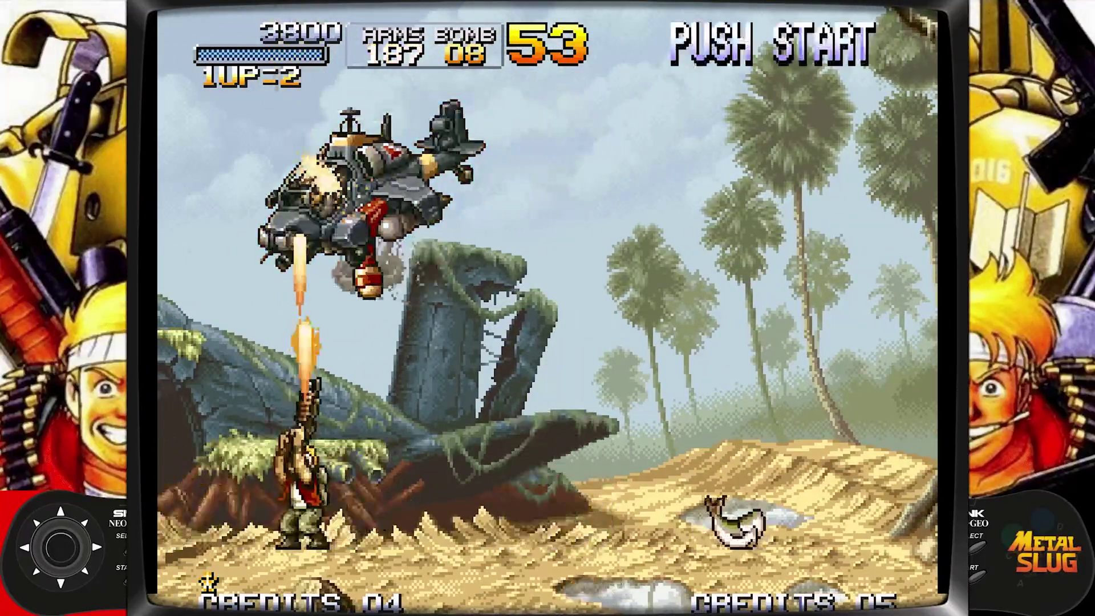
key(Right)
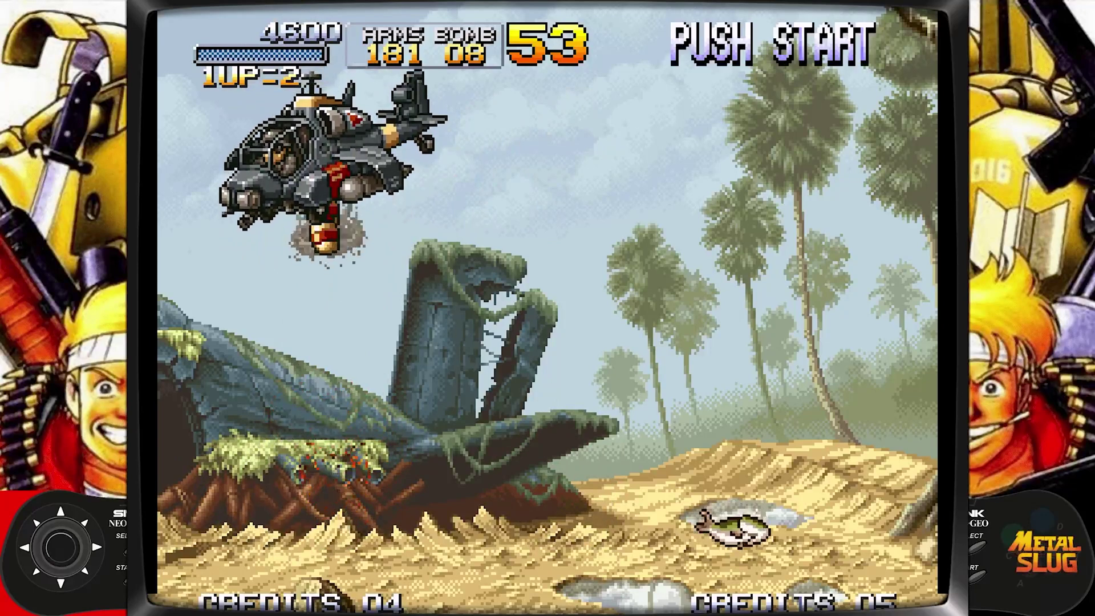
key(Right)
key(s)
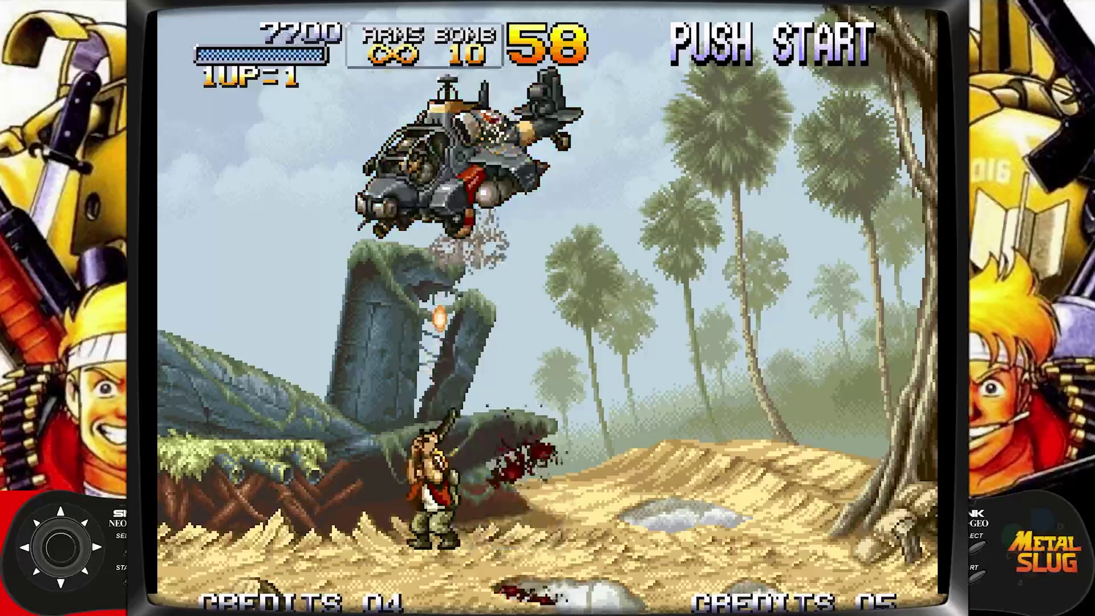
key(a)
key(a)
key(a)
- Advance past the large tree into the swamp and shoot the enemies and crate on the way to the huts
key(Right)
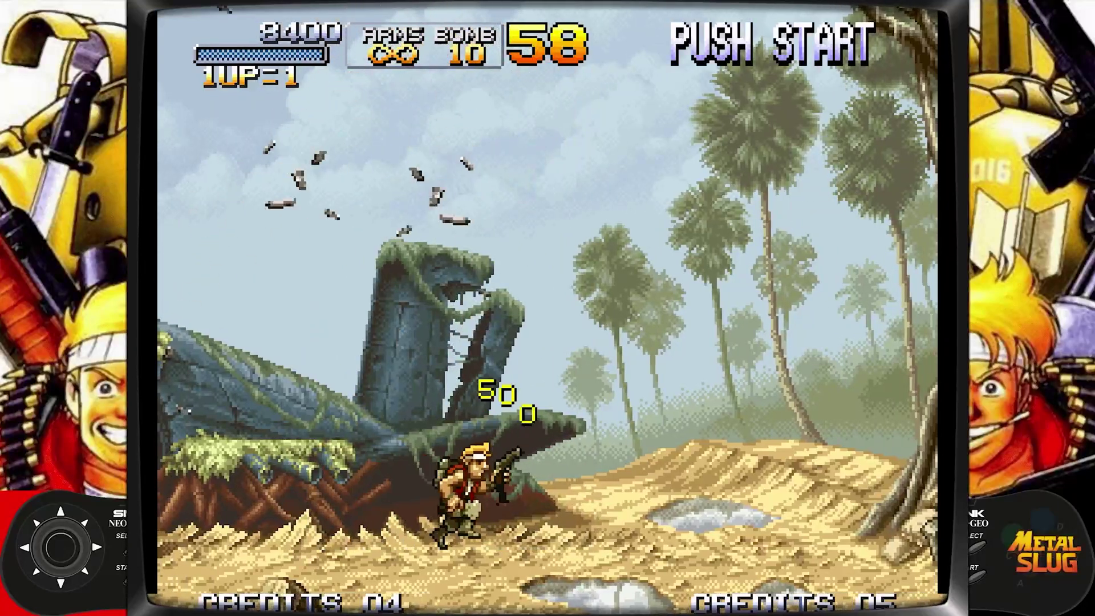
key(Right)
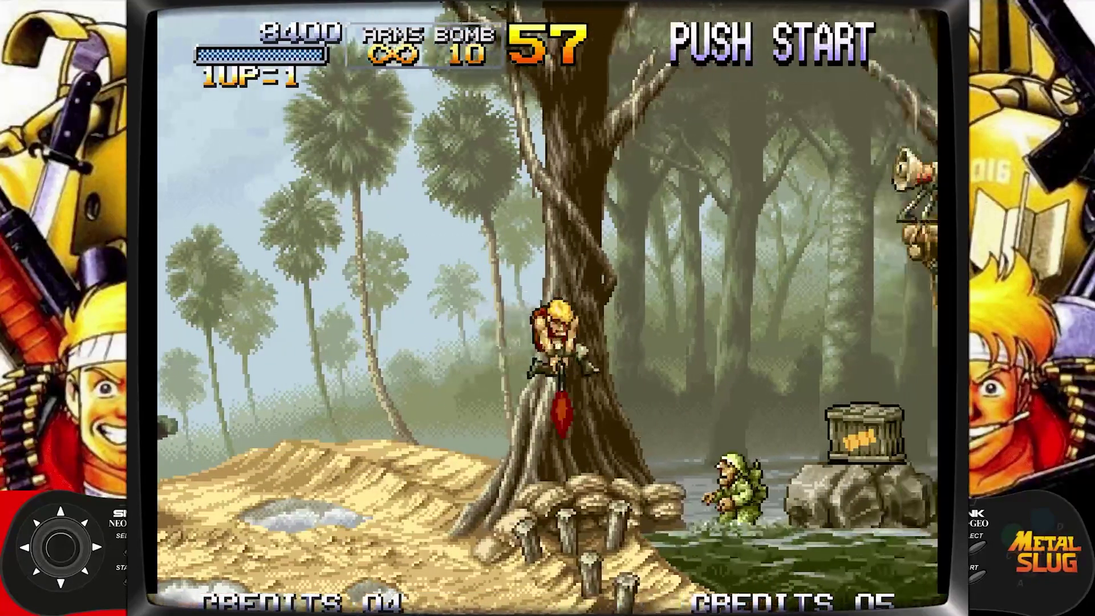
key(a)
key(Right)
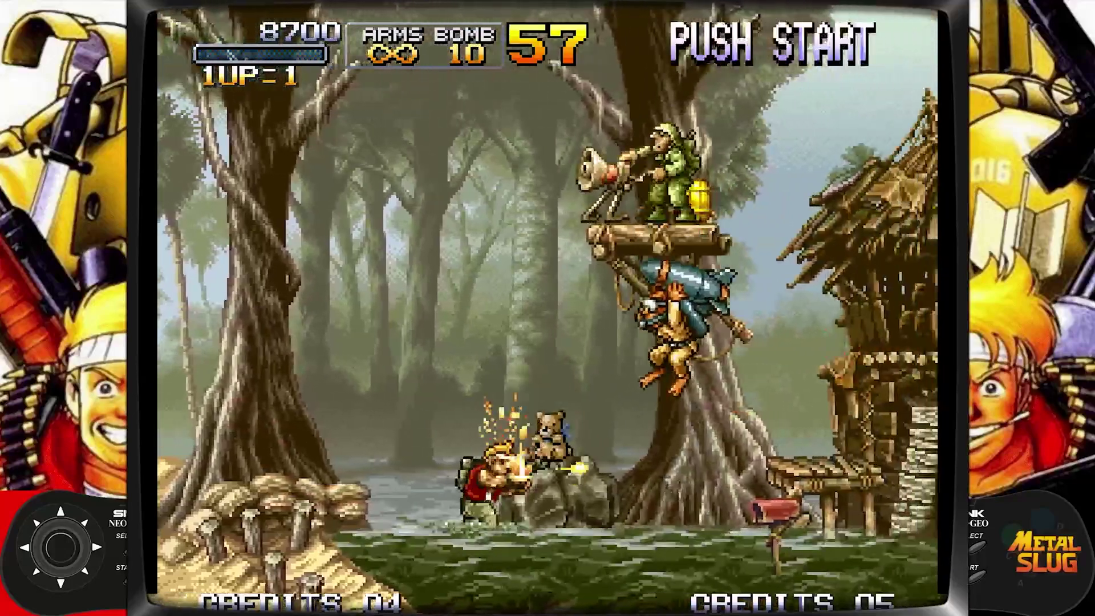
key(a)
key(a)
key(a)
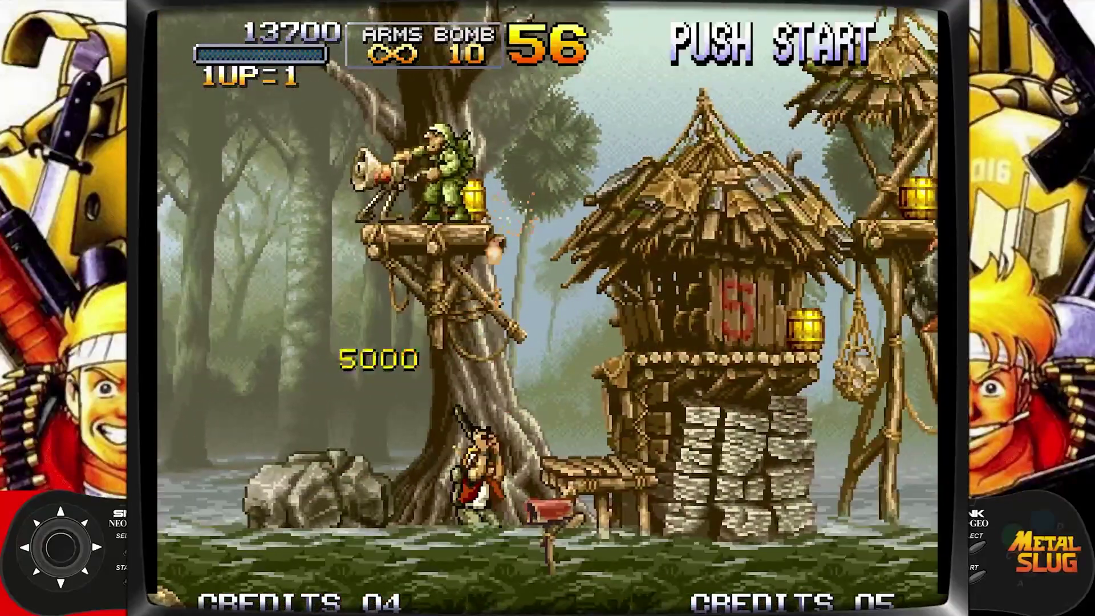
- Jump and shoot past the stilt huts in the Metal Slug swamp and quit the game back to LaunchBox
key(Right)
key(a)
key(Right)
key(Right)
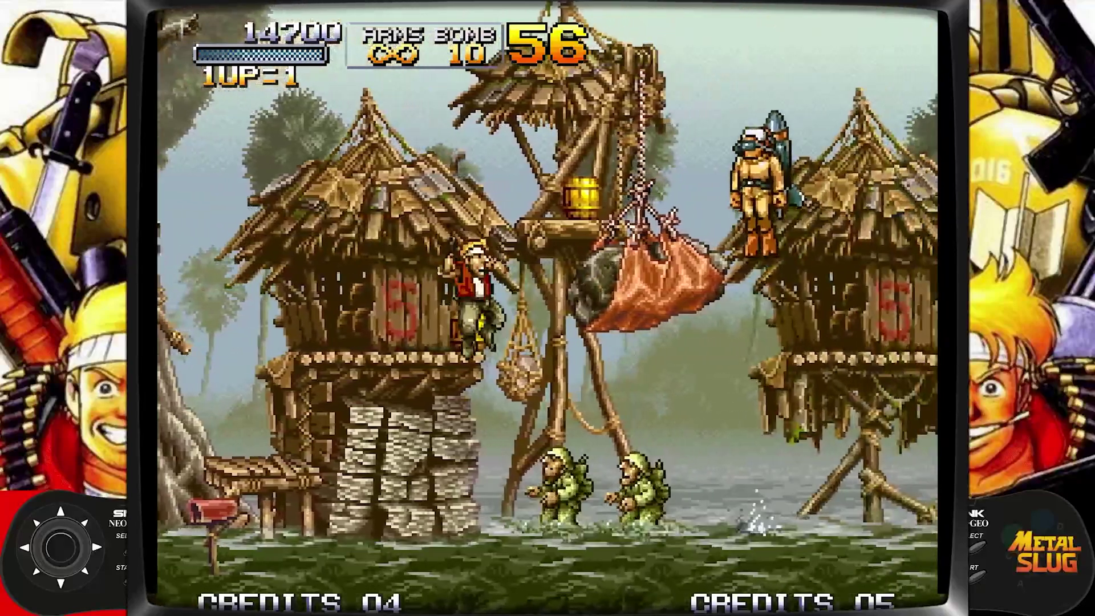
key(a)
key(a)
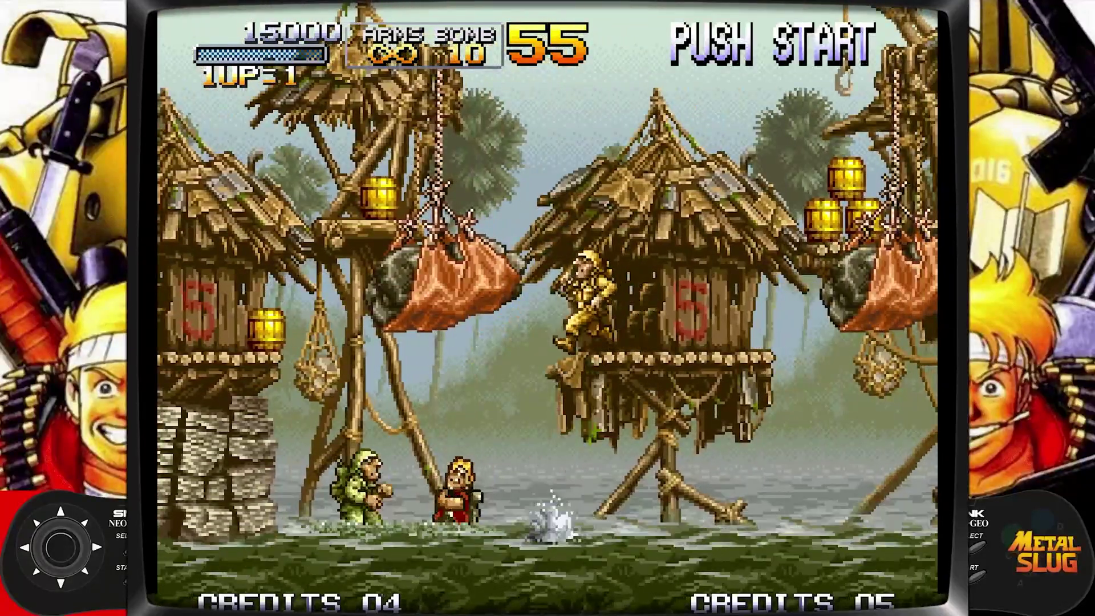
key(1+5)
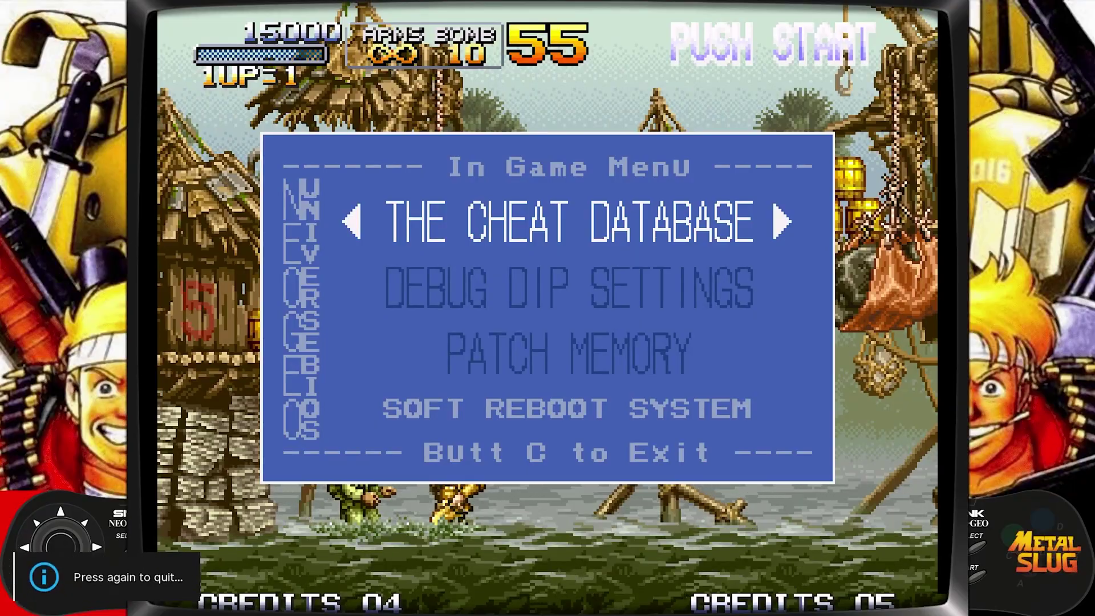
key(Escape)
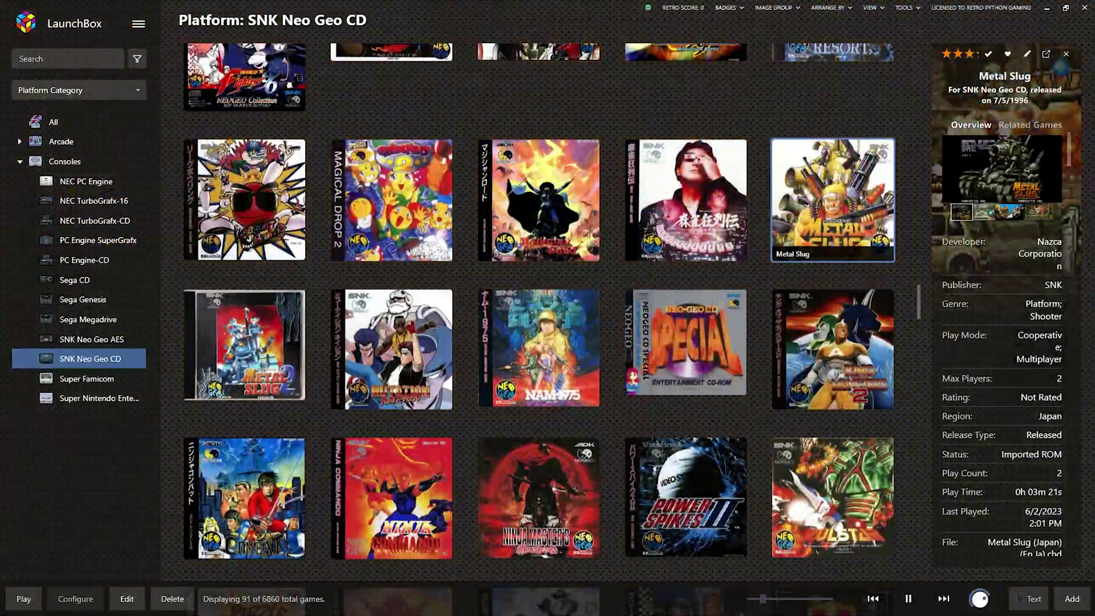
- Compare the box art listings of the SNK Neo Geo AES and SNK Neo Geo CD platforms
click(127, 337)
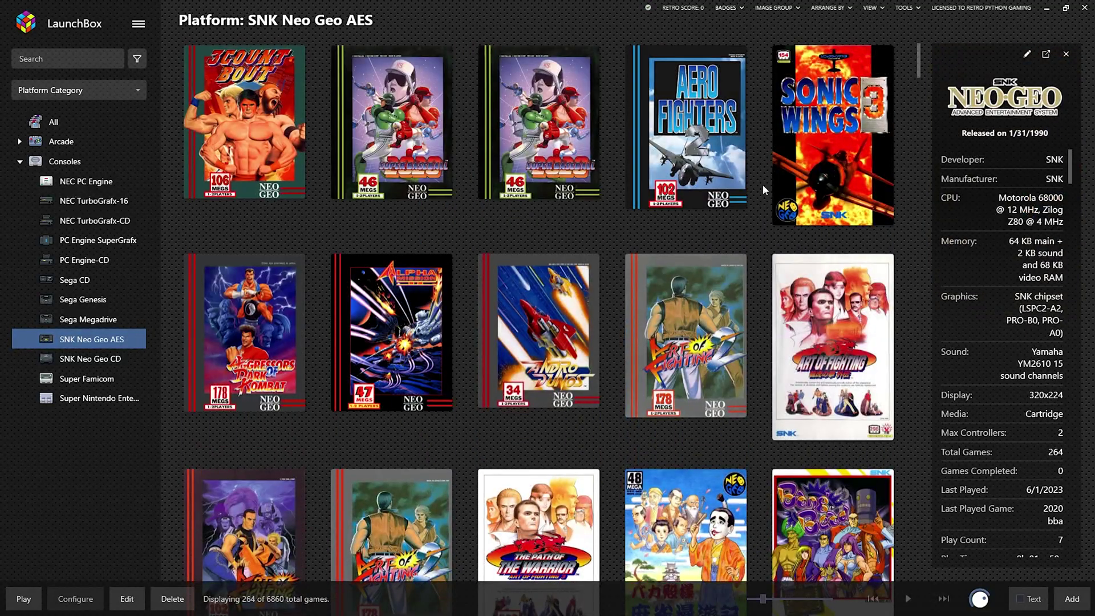
scroll(695, 241, down, 1)
scroll(696, 241, down, 1)
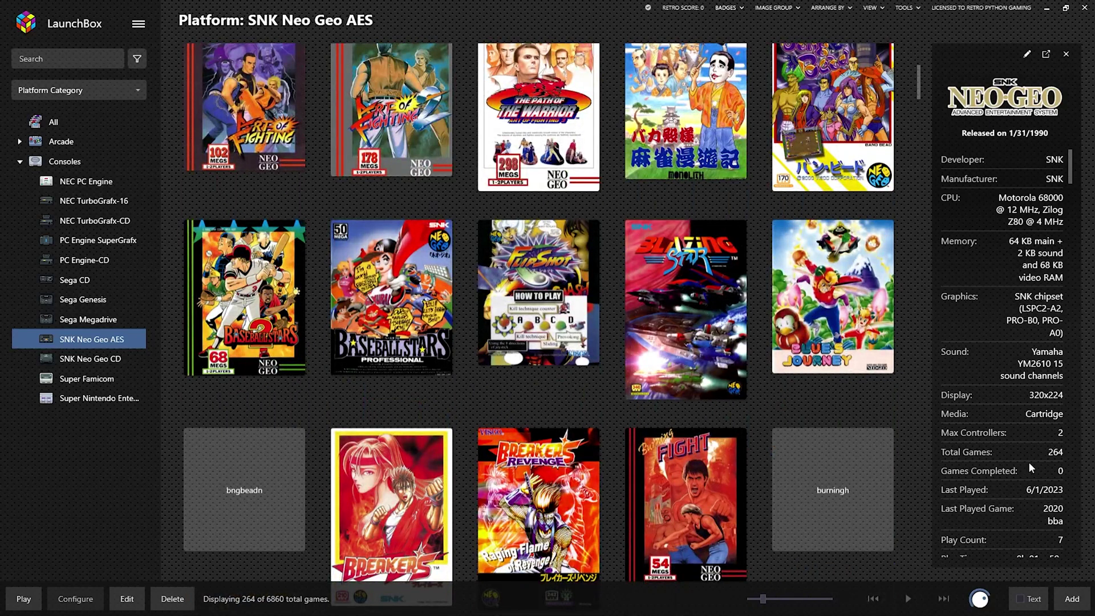
click(80, 360)
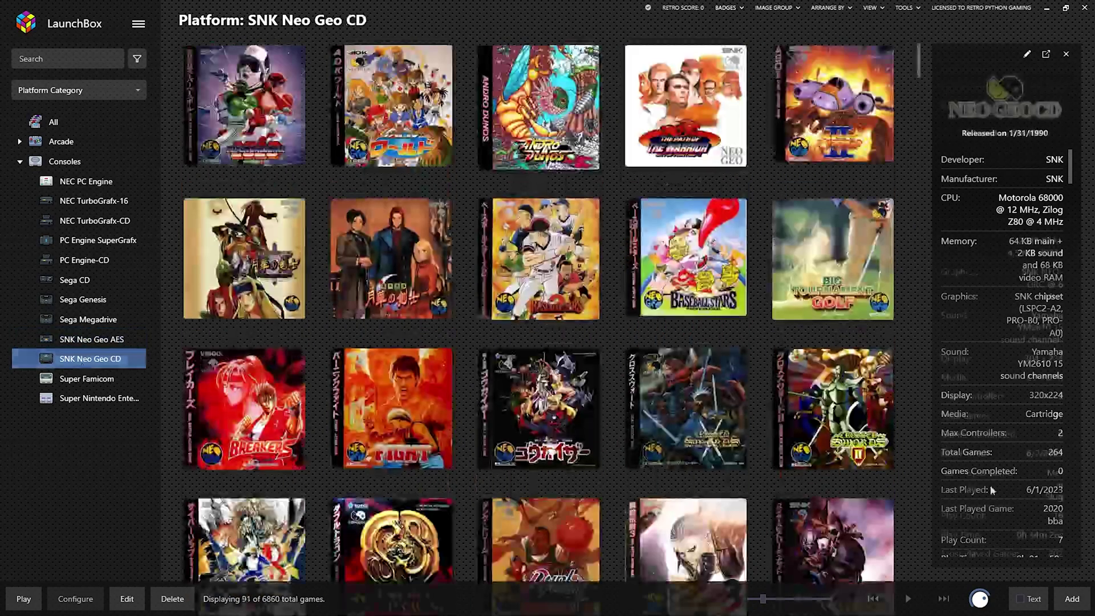
click(130, 340)
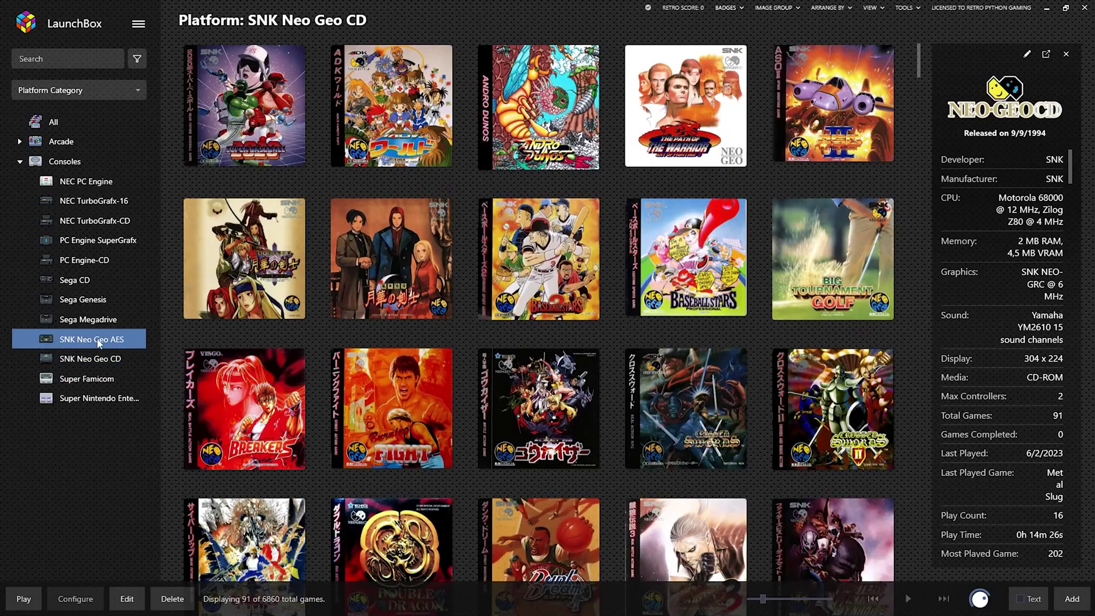
scroll(484, 284, down, 15)
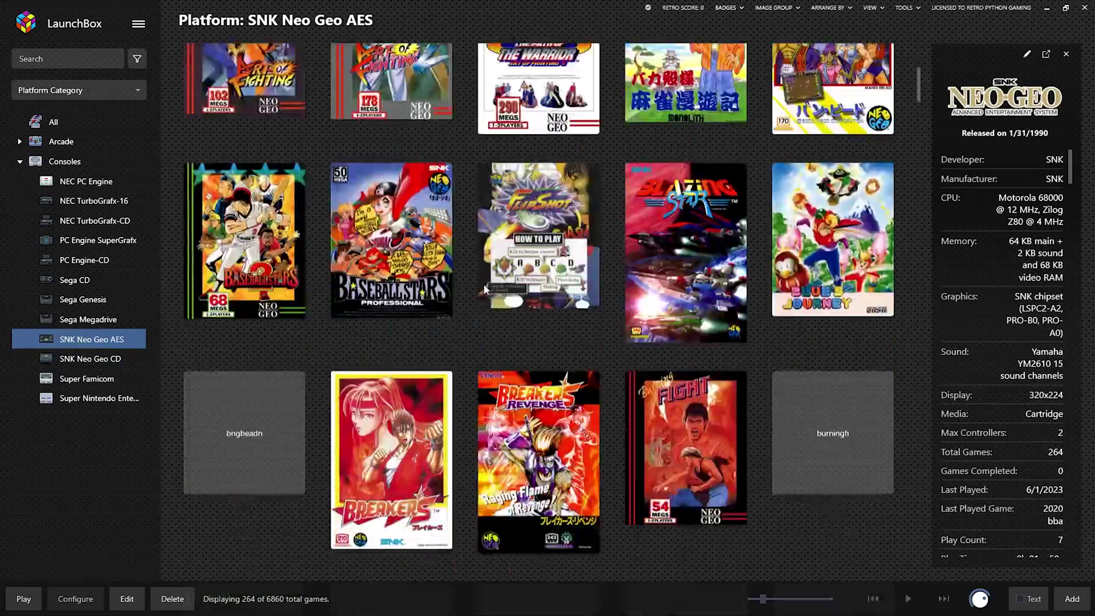
- Combine 2020bba and 2020bbh under the root game 2020 Super Baseball (set 2) and check the merged entry's play versions
scroll(484, 290, up, 15)
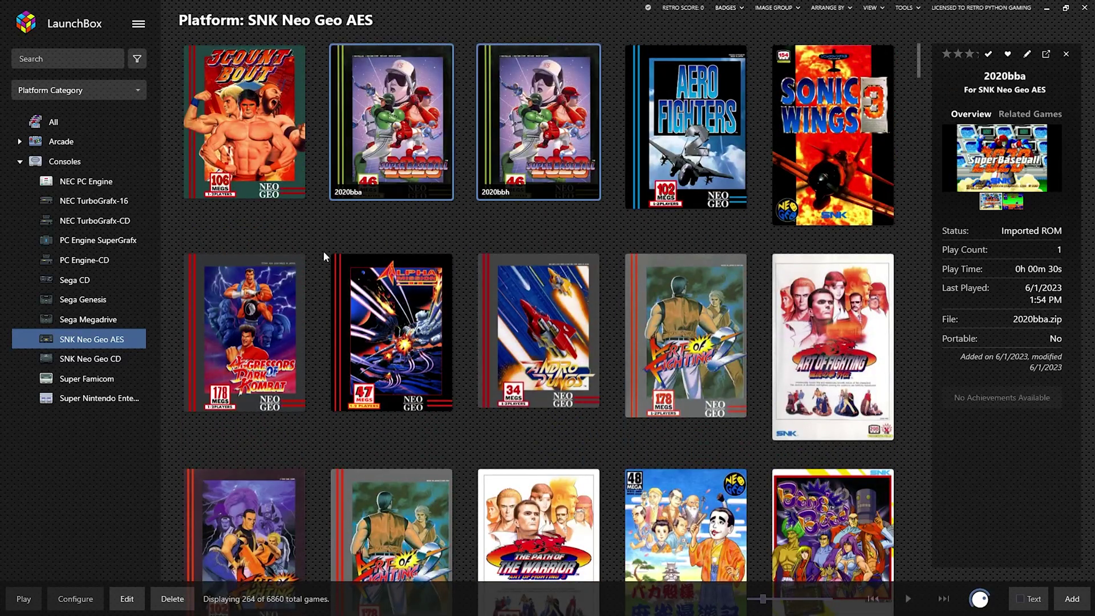
right_click(412, 150)
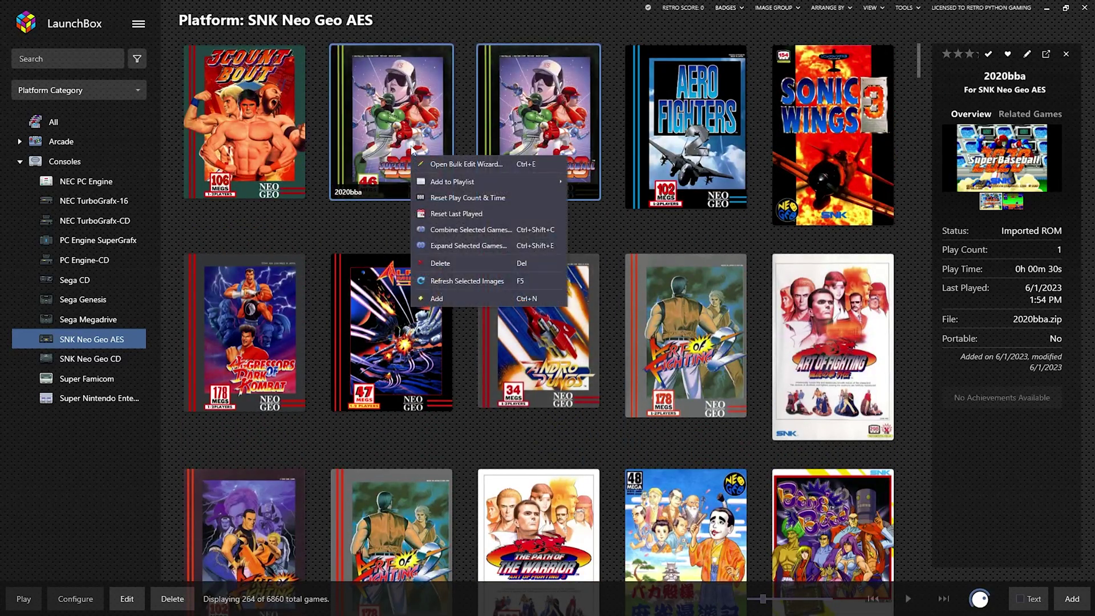
click(516, 198)
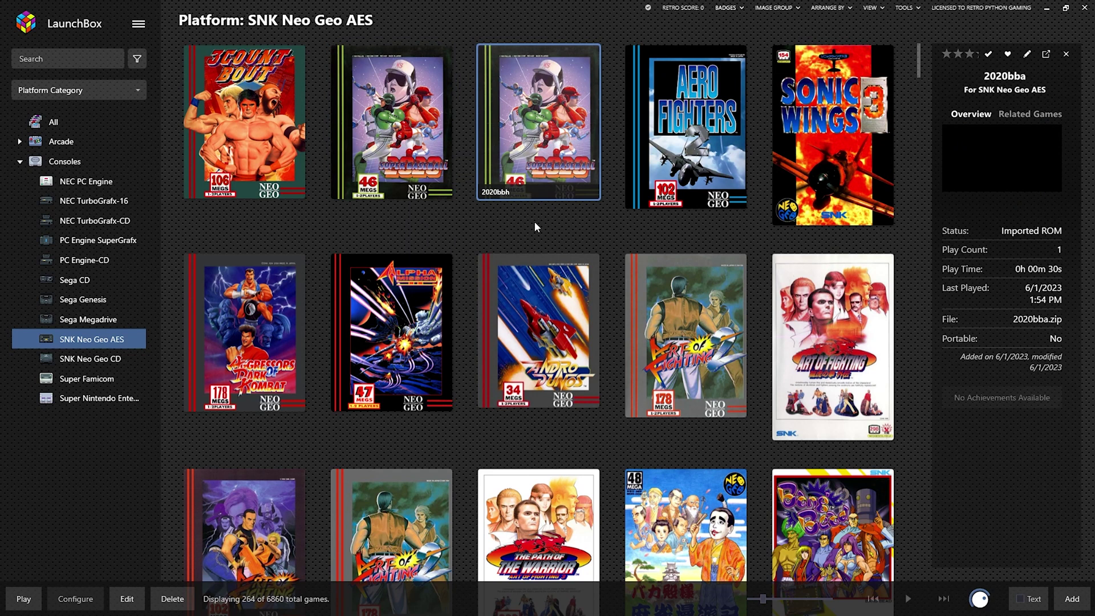
click(406, 141)
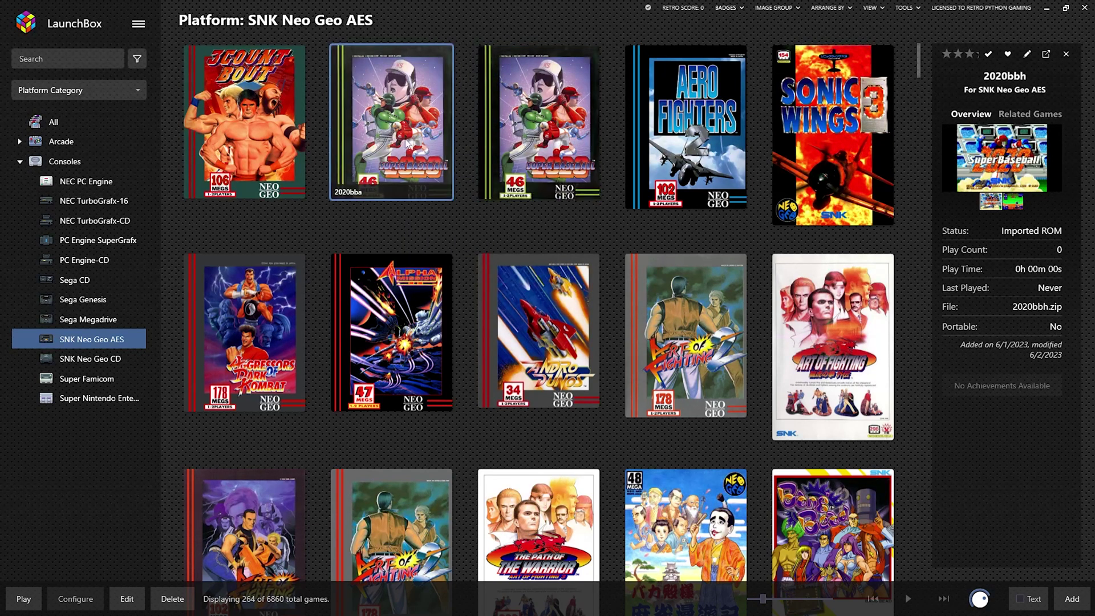
right_click(560, 153)
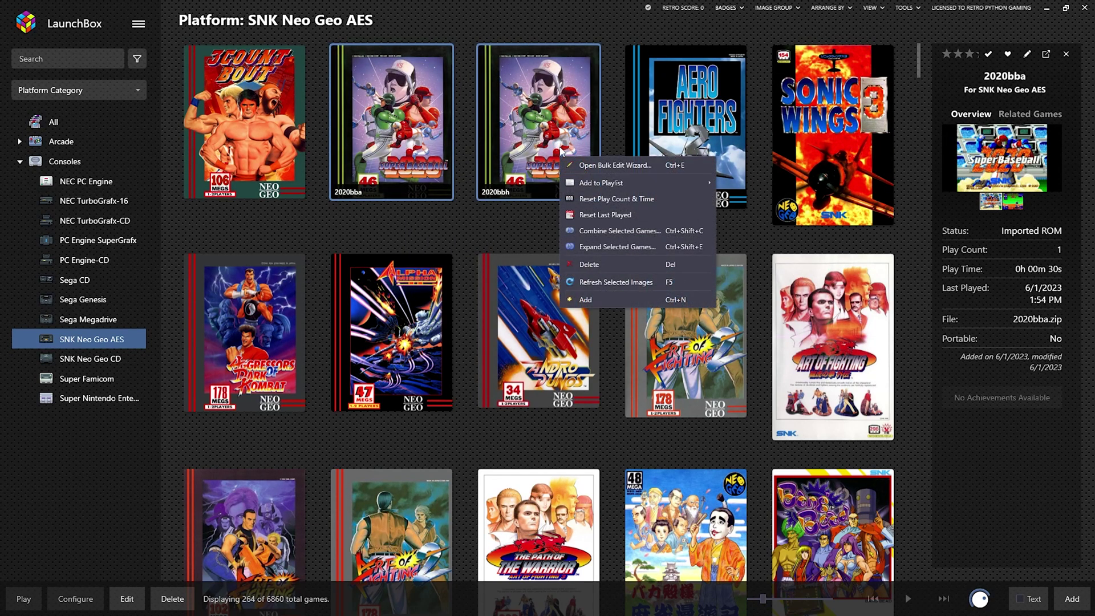
click(630, 231)
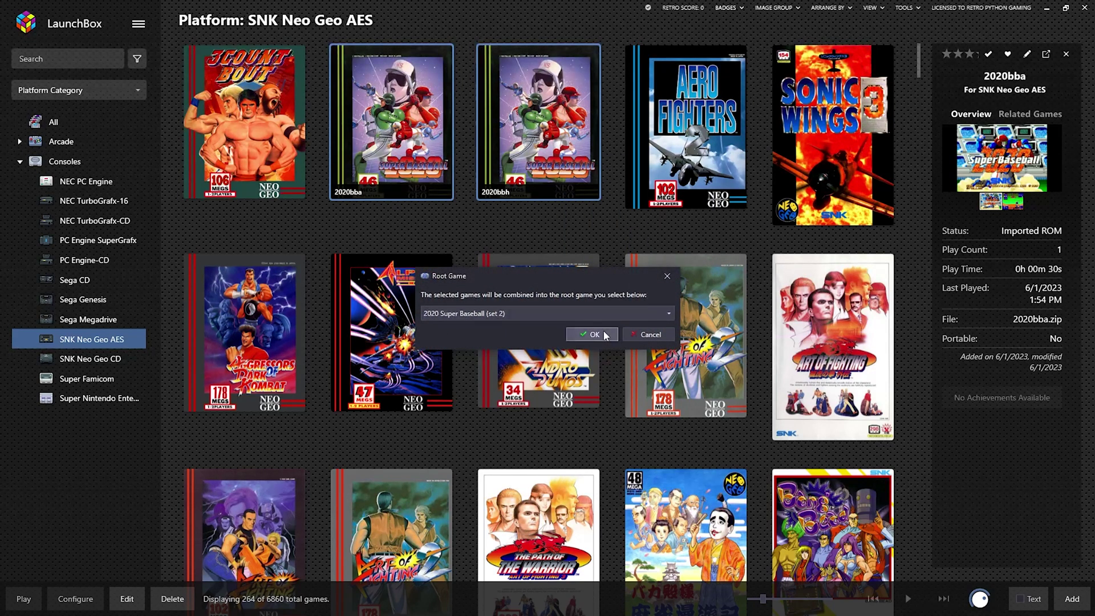
click(669, 313)
click(655, 293)
key(Return)
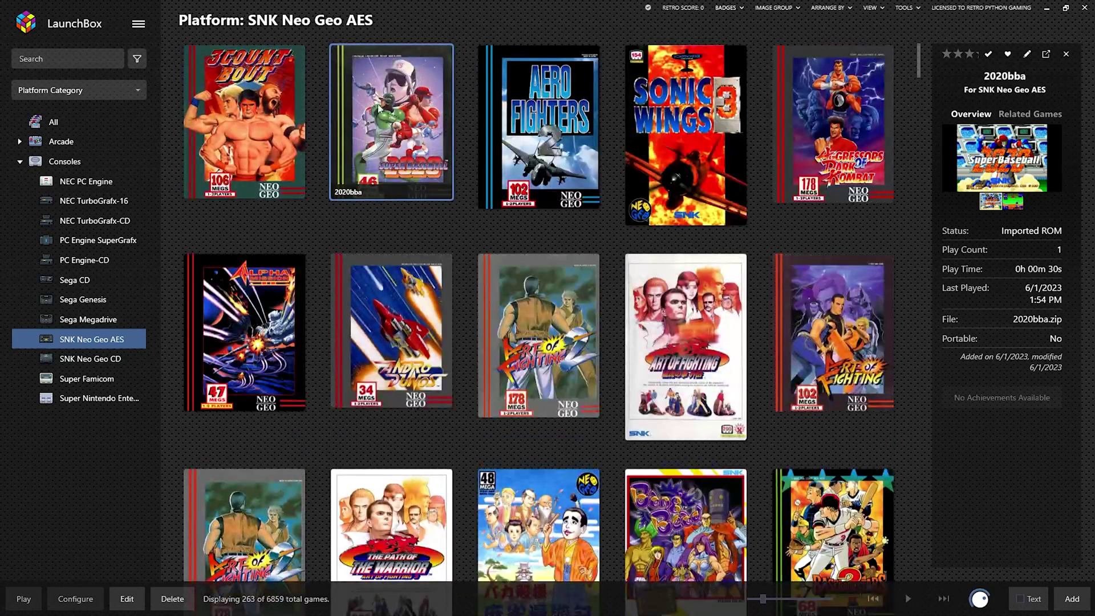
right_click(372, 84)
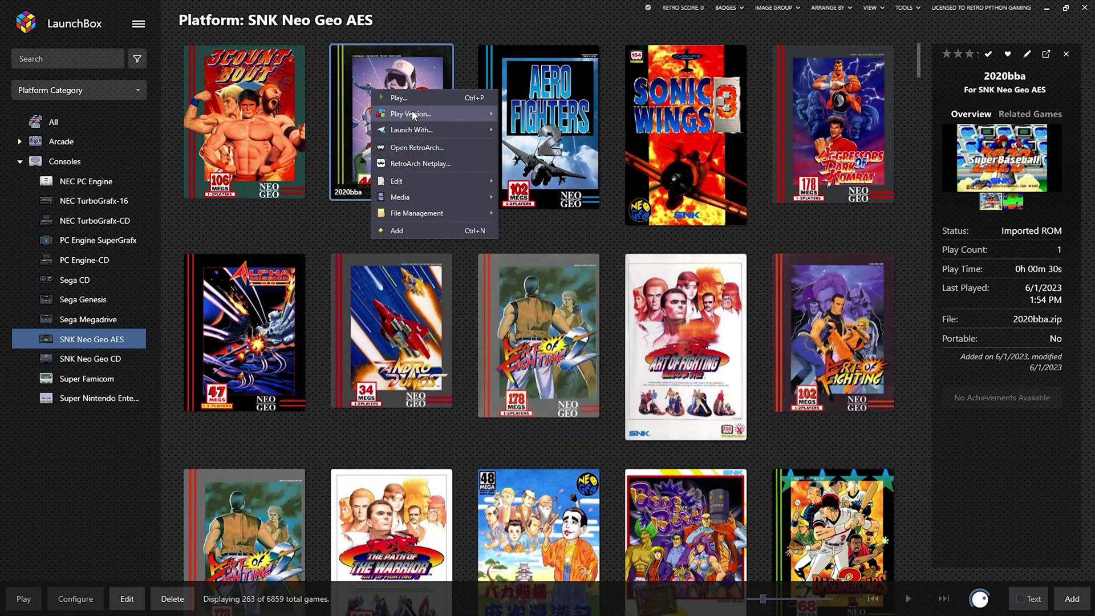
click(503, 91)
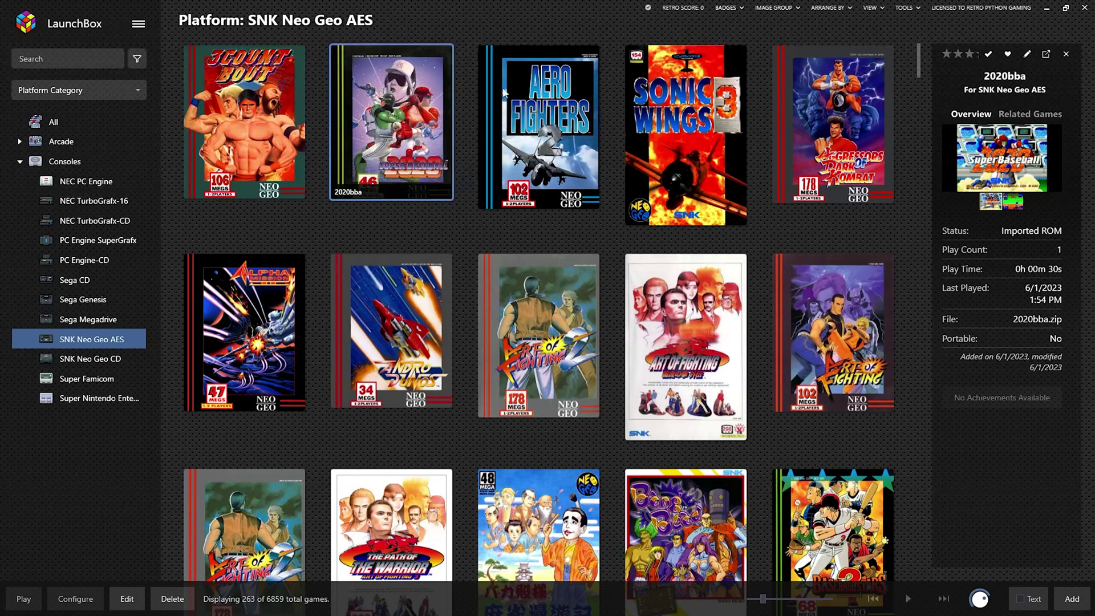
- Find the duplicate King of Fighters 2001 covers and view the details of ct2k3sa and ct2k3sp
scroll(579, 221, down, 10)
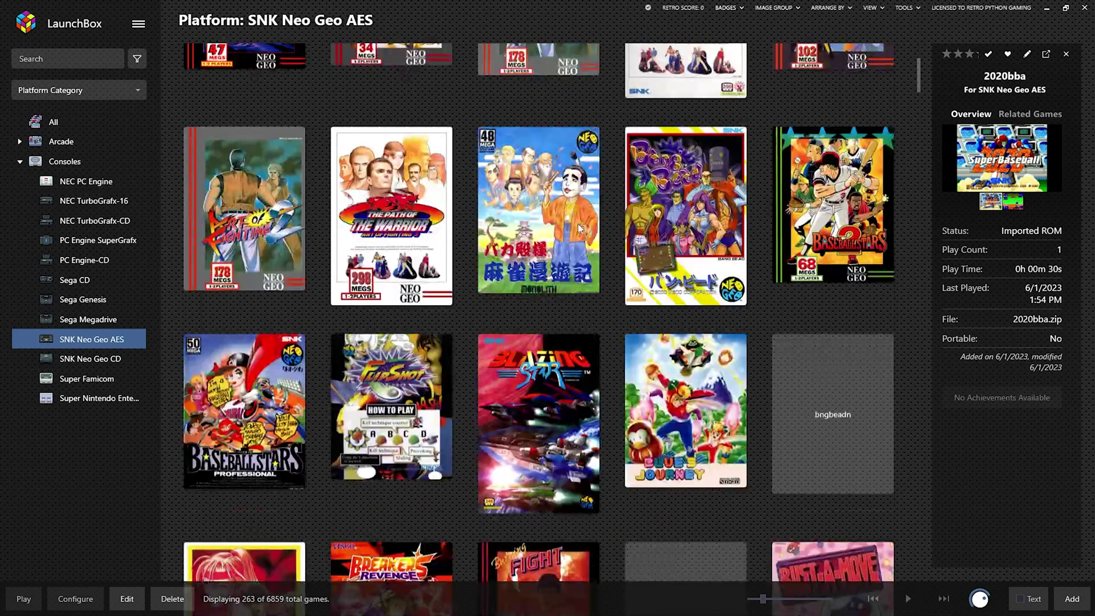
scroll(577, 224, down, 5)
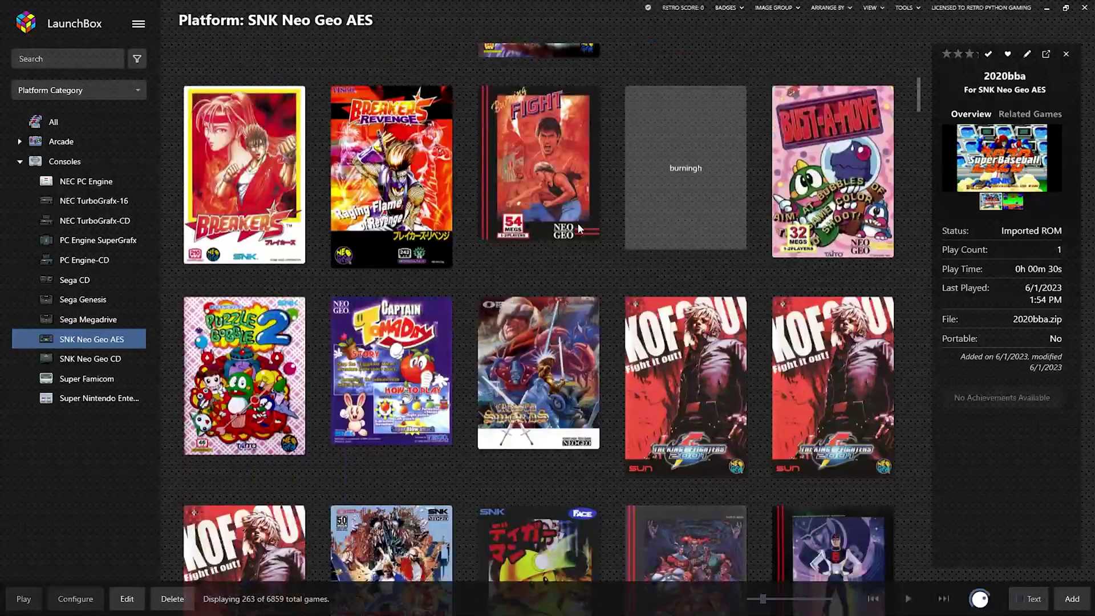
scroll(579, 228, down, 3)
click(728, 310)
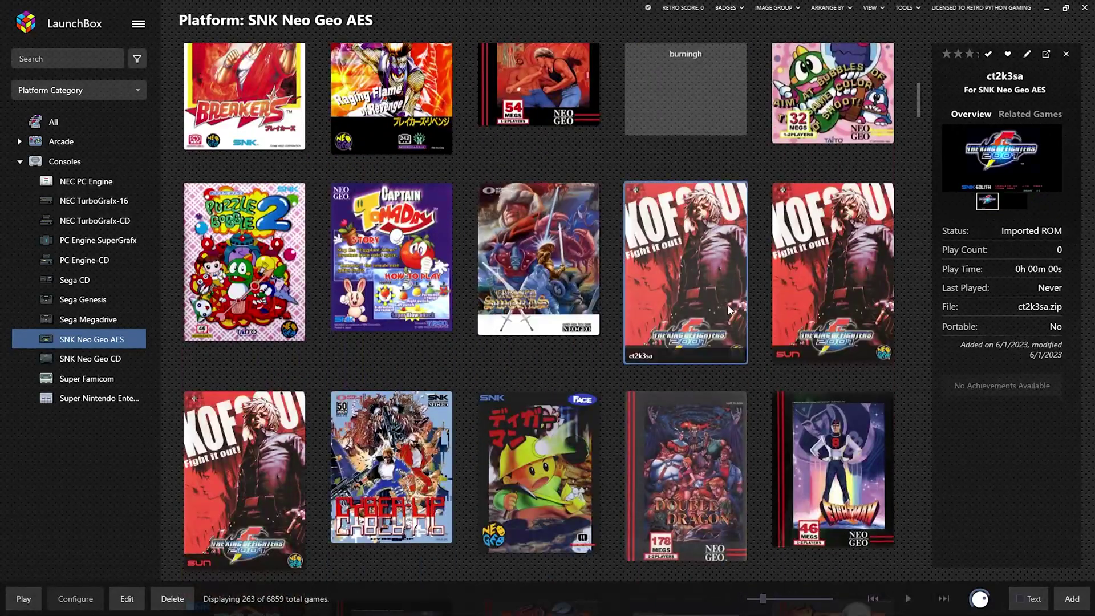
click(821, 317)
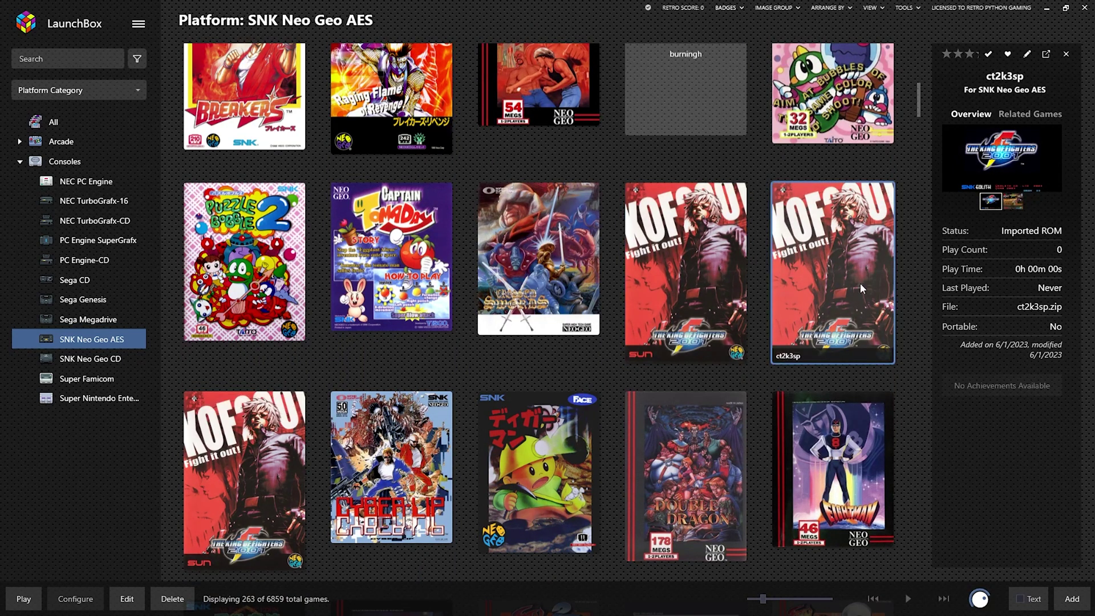
- Combine ct2k3sa, ct2k3sp and cthd2003 under the root game Crouching Tiger Hidden Dragon 2003 (The King of Fighters 2001 bootleg) and check their play versions
click(705, 230)
right_click(715, 233)
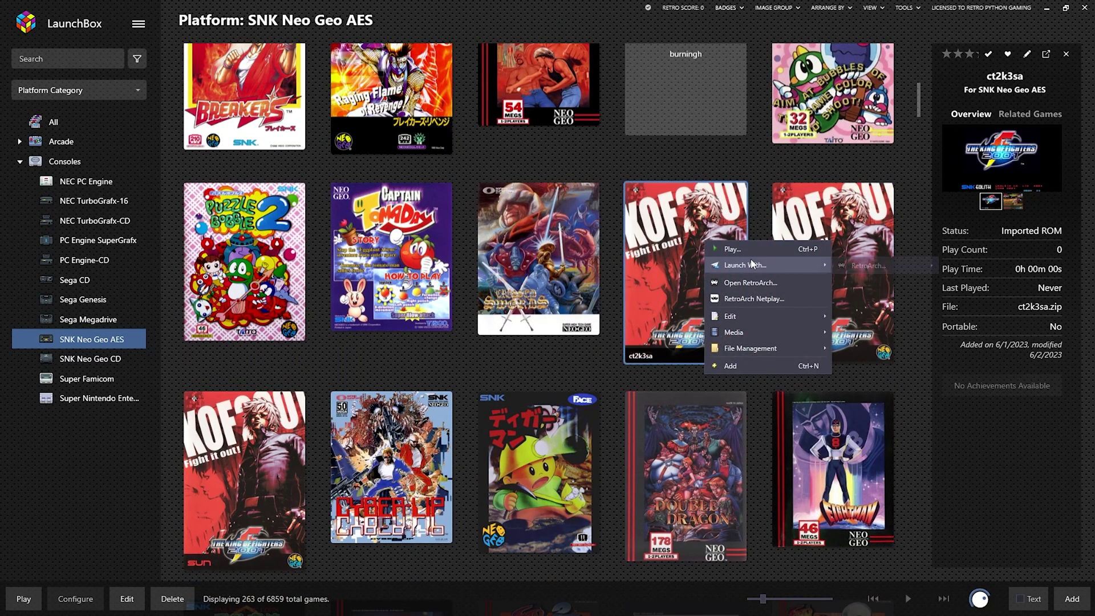
click(709, 162)
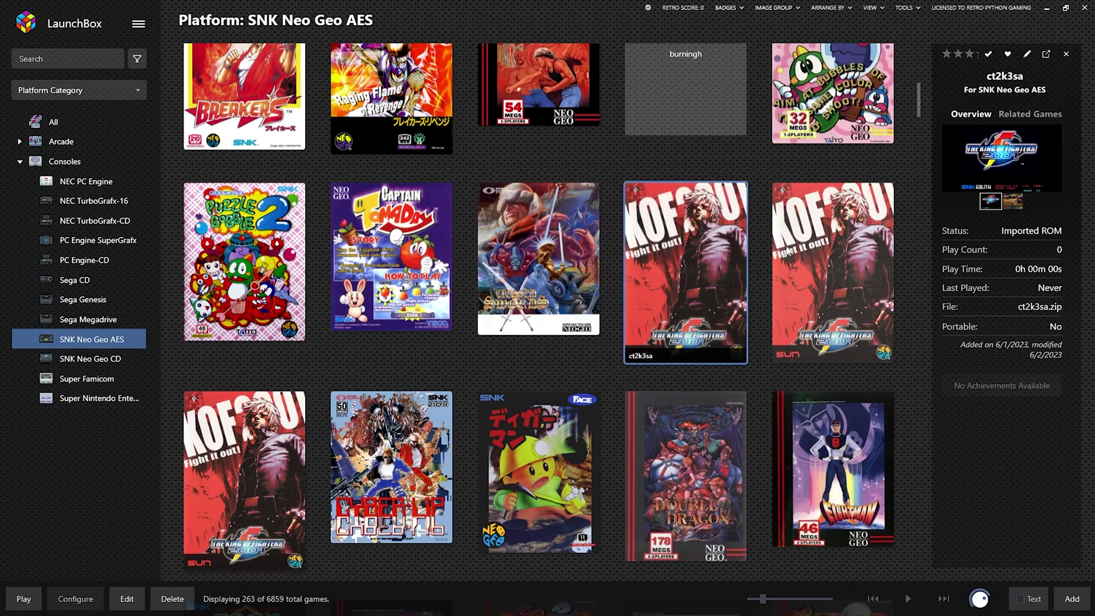
ctrl+click(270, 487)
right_click(271, 488)
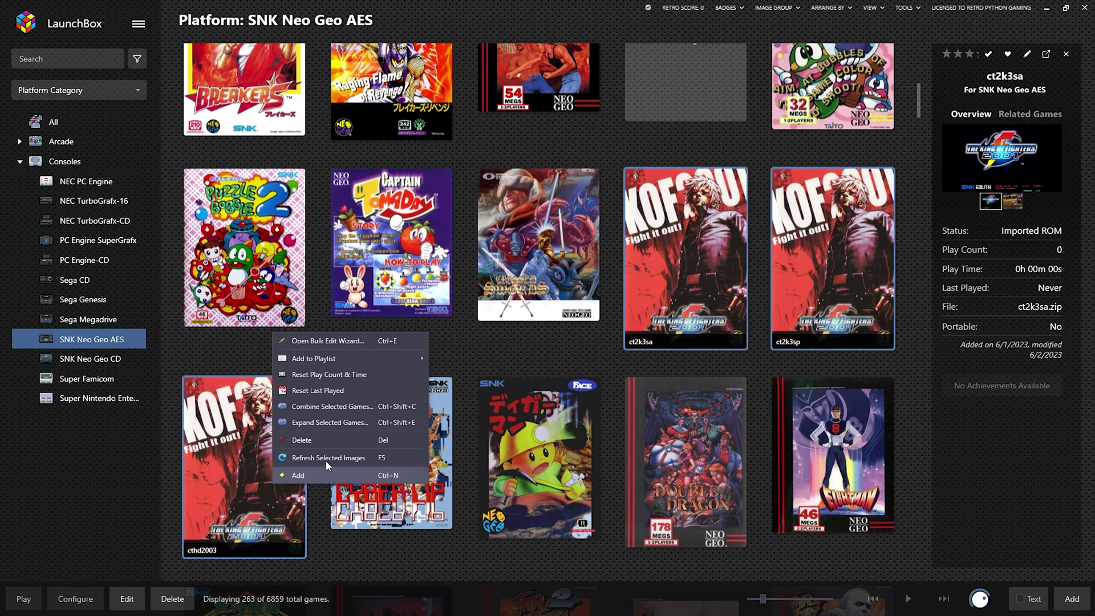
click(353, 407)
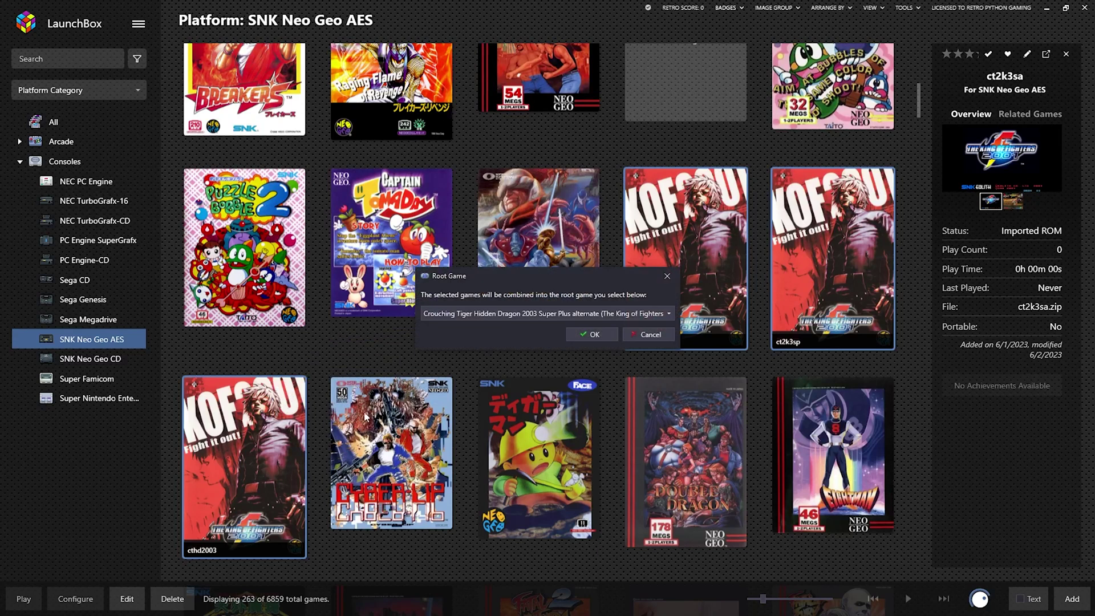
click(669, 315)
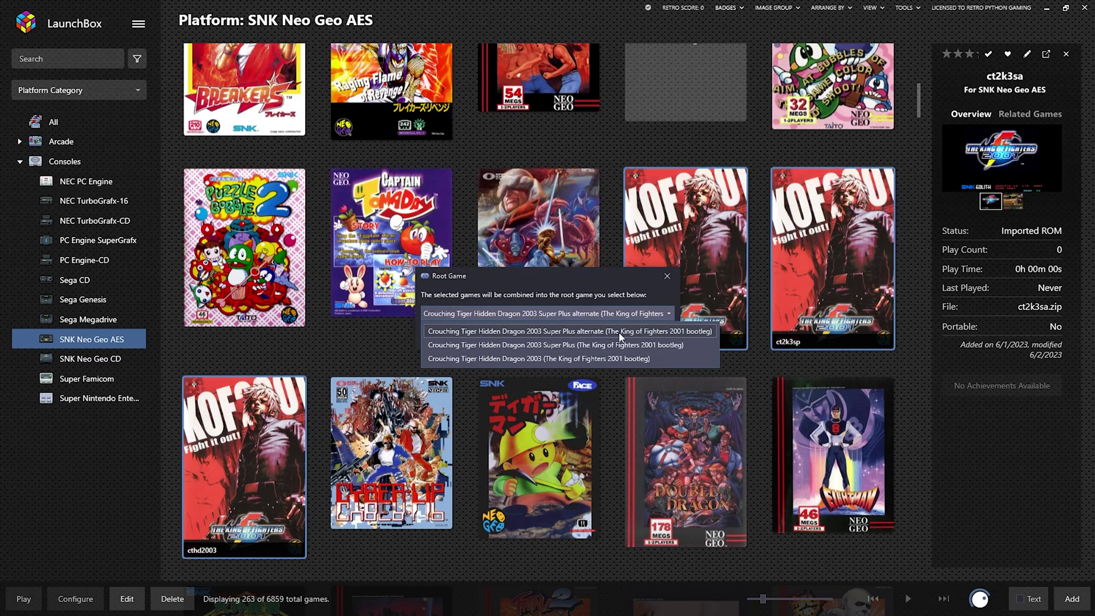
click(563, 358)
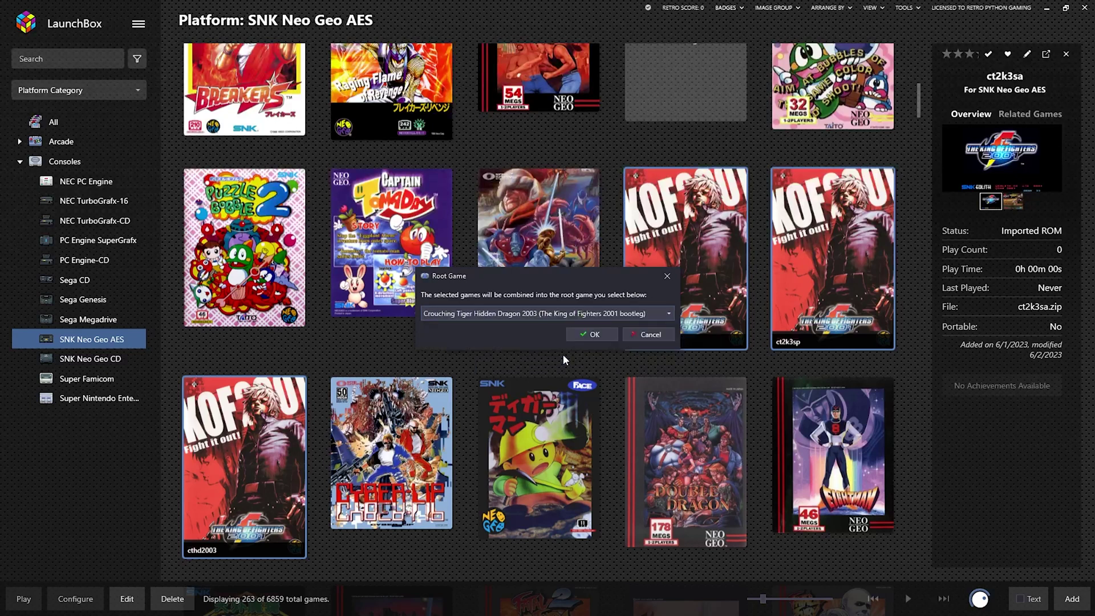
click(601, 337)
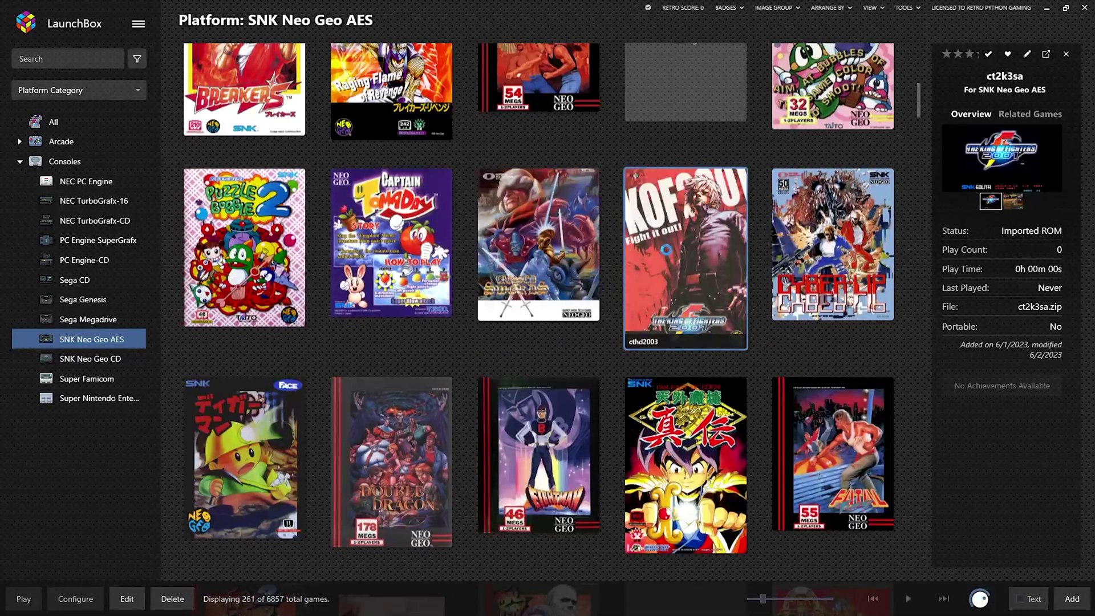
right_click(667, 259)
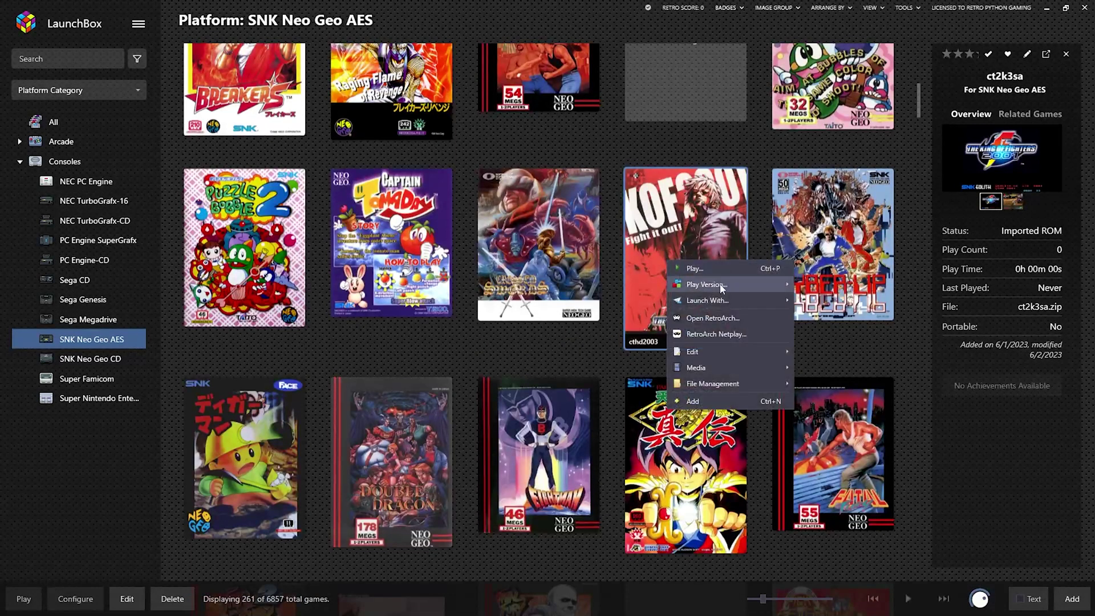
mouse_move(707, 284)
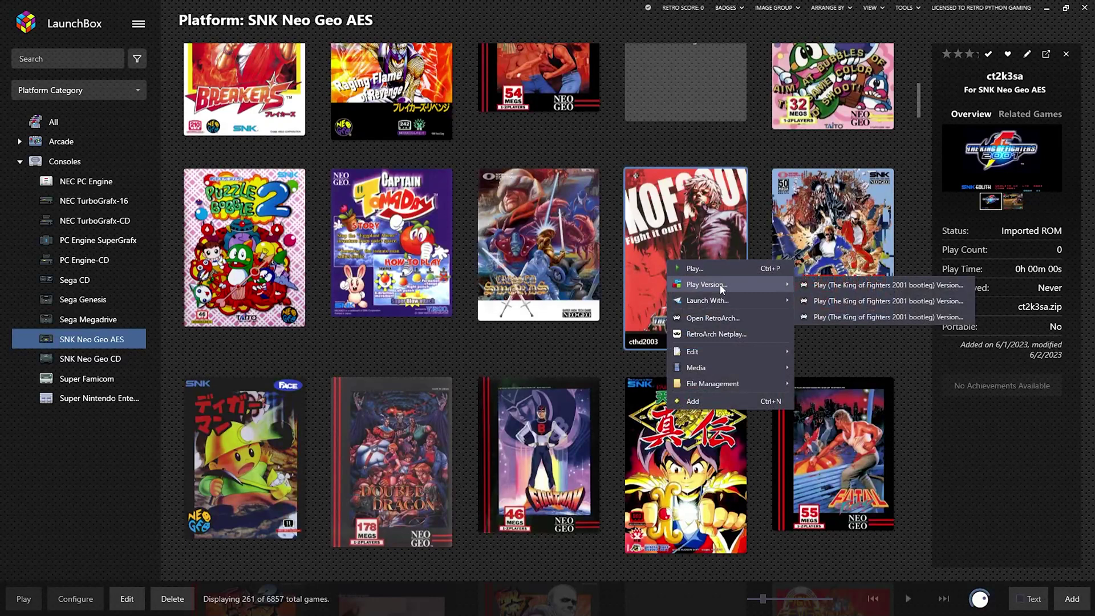
click(399, 357)
- Look through the SNK Neo Geo AES games for further duplicate entries, from Fatal Fury to The King of Fighters
scroll(388, 361, down, 3)
scroll(364, 368, down, 3)
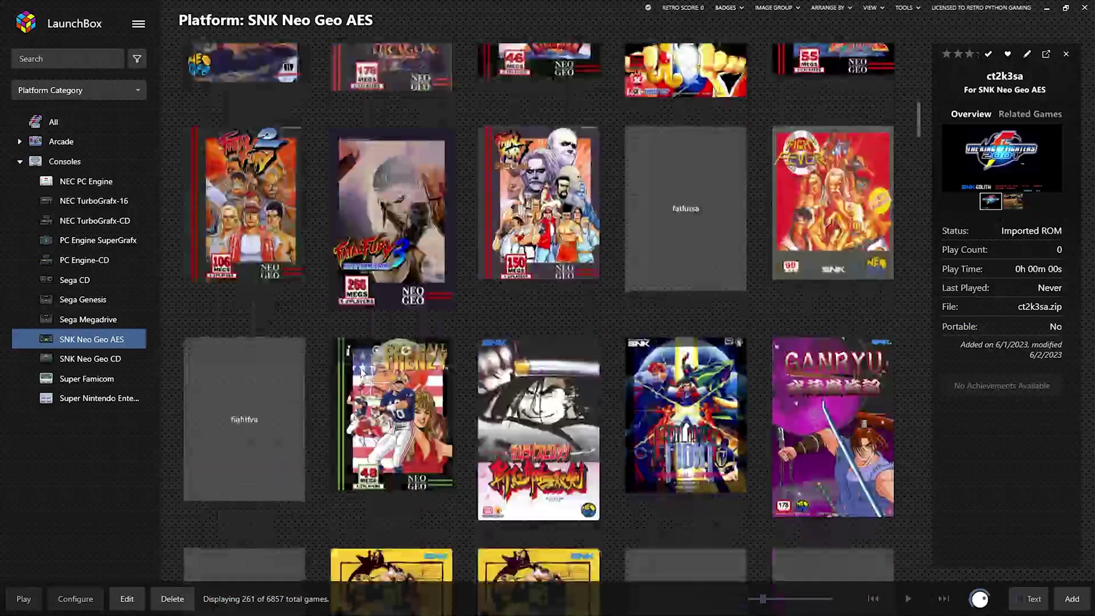
scroll(363, 370, down, 1)
scroll(361, 371, down, 3)
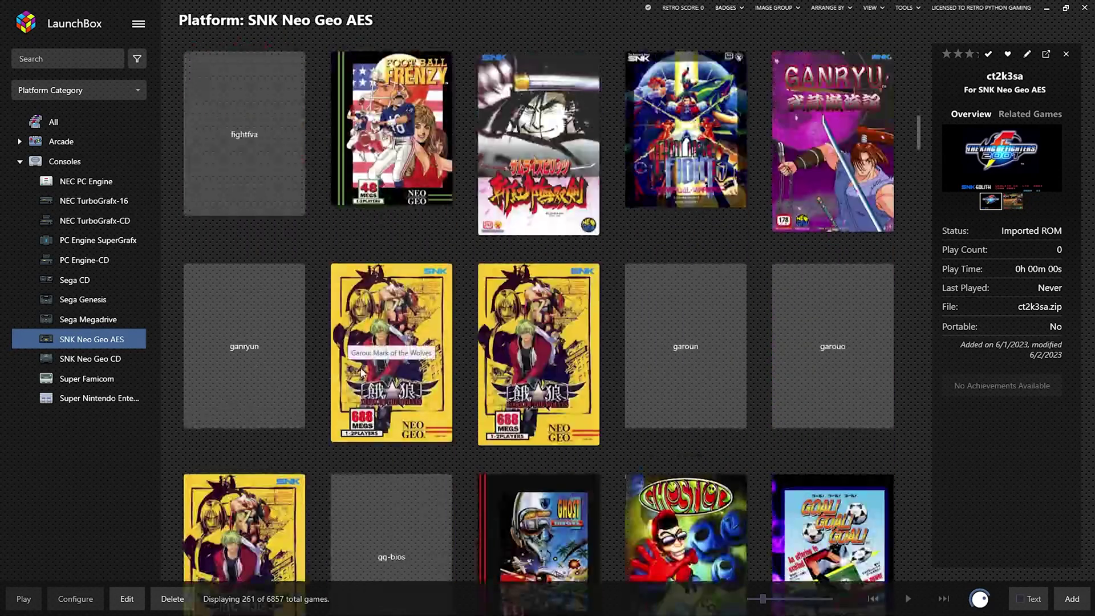
scroll(365, 374, down, 3)
scroll(621, 403, down, 3)
scroll(618, 405, up, 3)
scroll(638, 410, down, 4)
scroll(648, 413, down, 5)
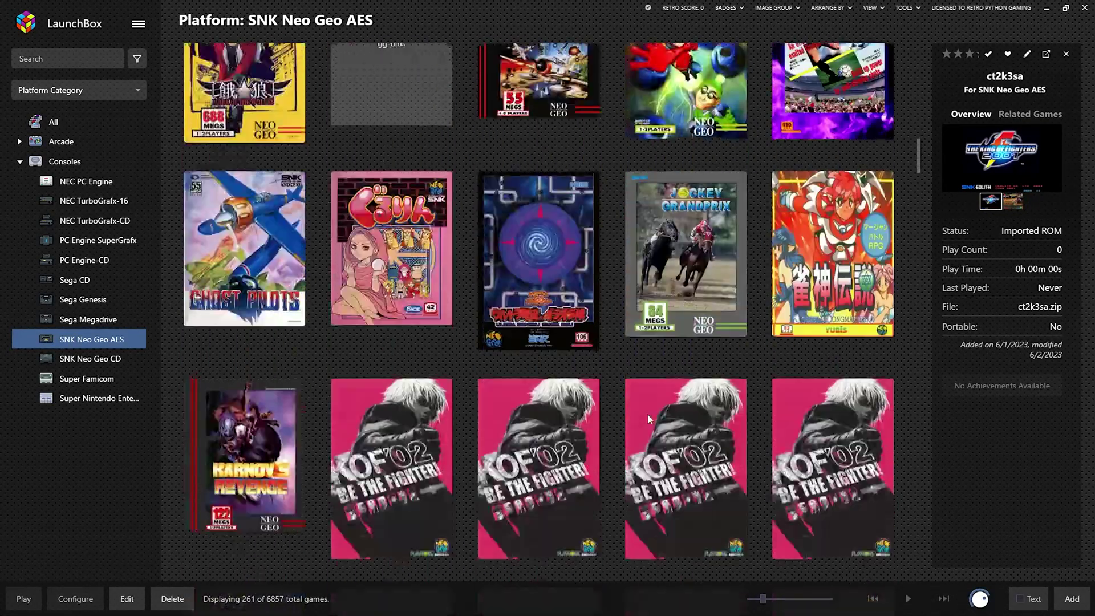
scroll(647, 414, down, 6)
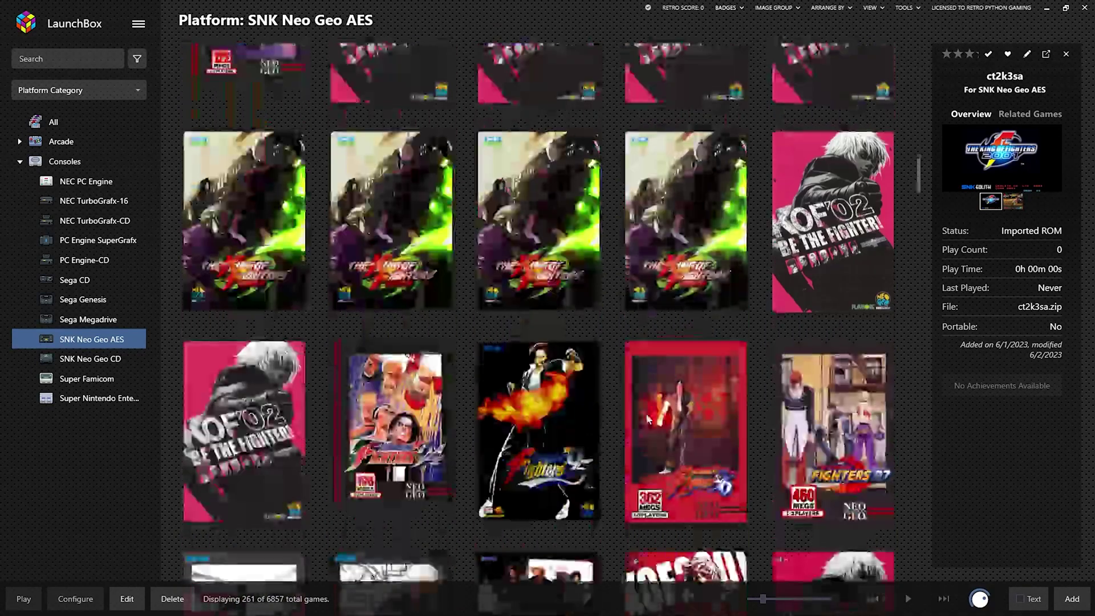
- Look through the SNK Neo Geo AES games from The King of Fighters to Metal Slug for duplicates and a game to test
scroll(632, 361, down, 3)
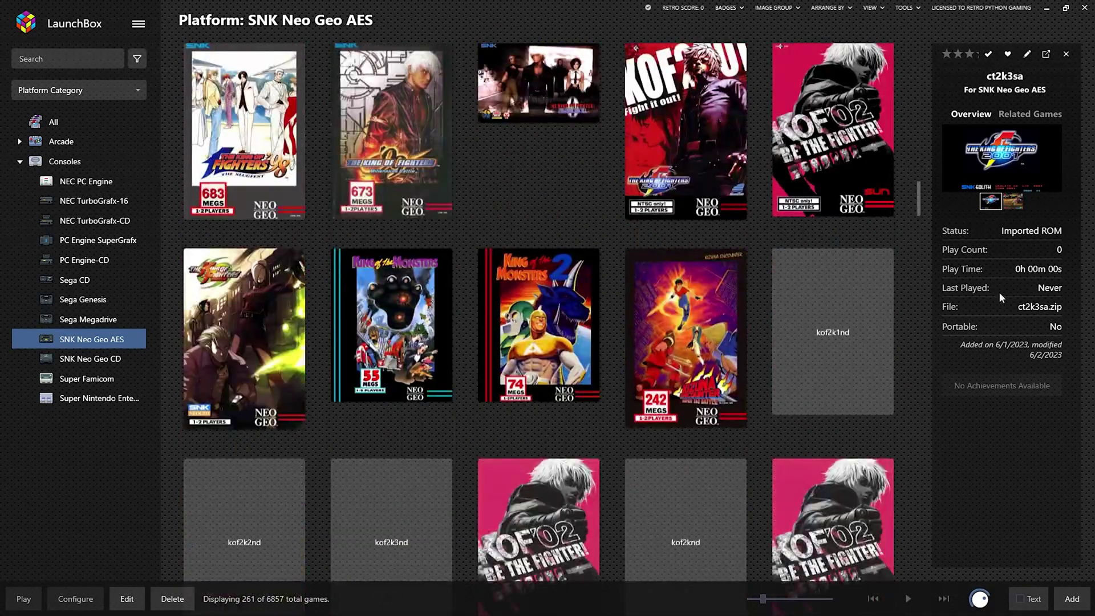
scroll(627, 357, down, 3)
scroll(655, 350, down, 2)
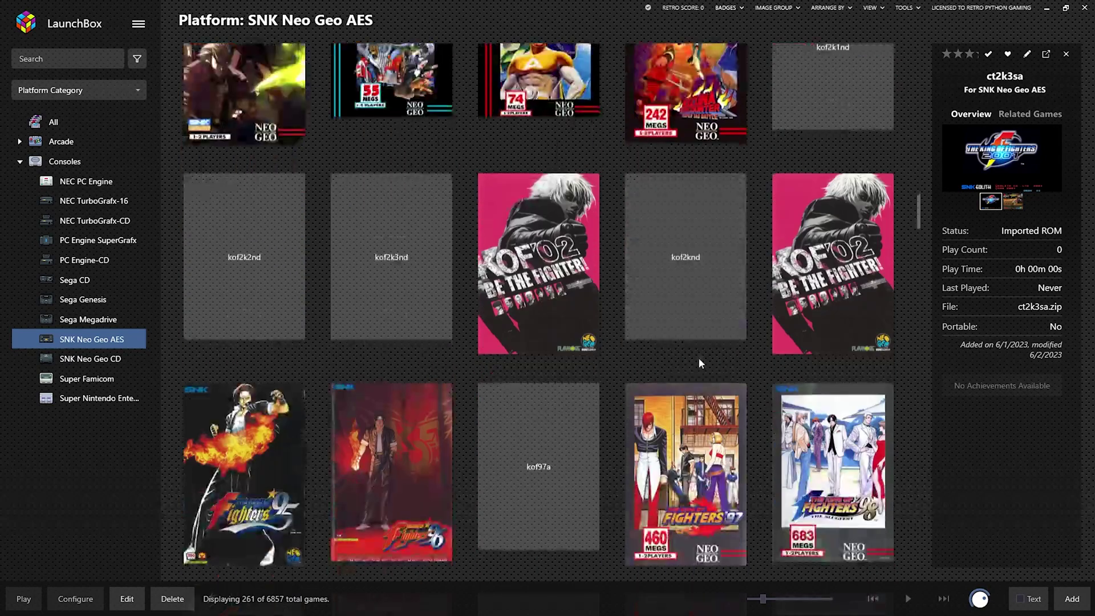
scroll(685, 360, down, 4)
scroll(685, 360, down, 12)
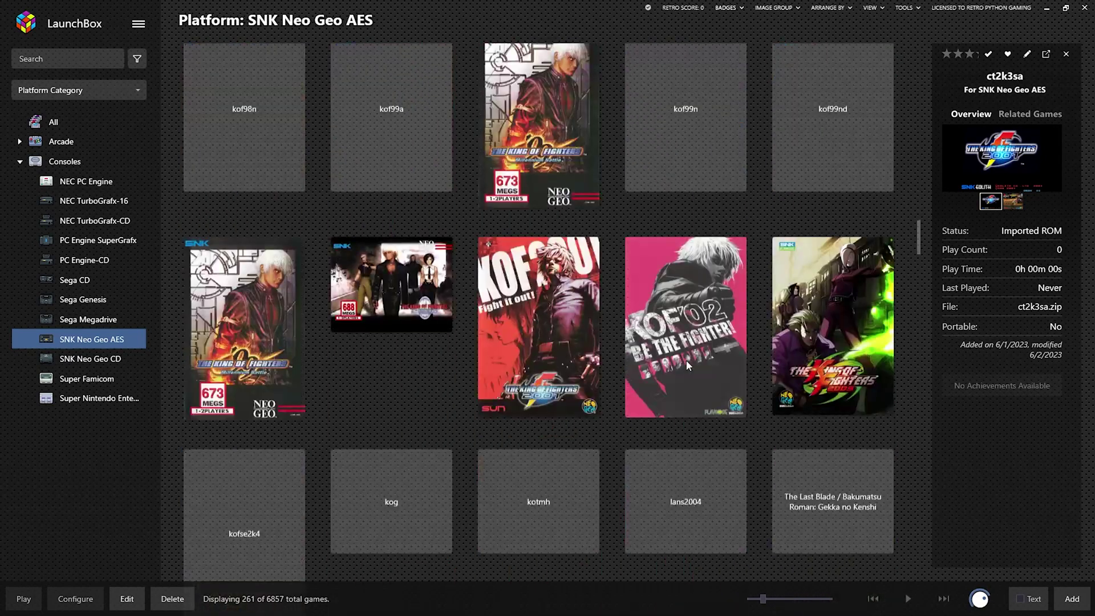
scroll(681, 364, down, 5)
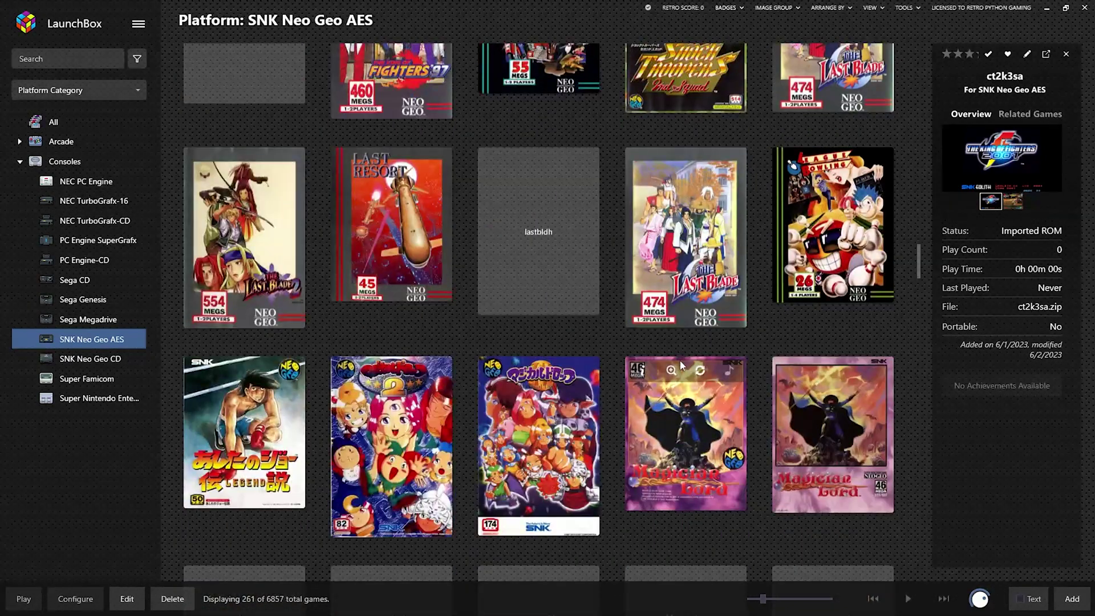
scroll(680, 365, down, 3)
scroll(680, 365, down, 1)
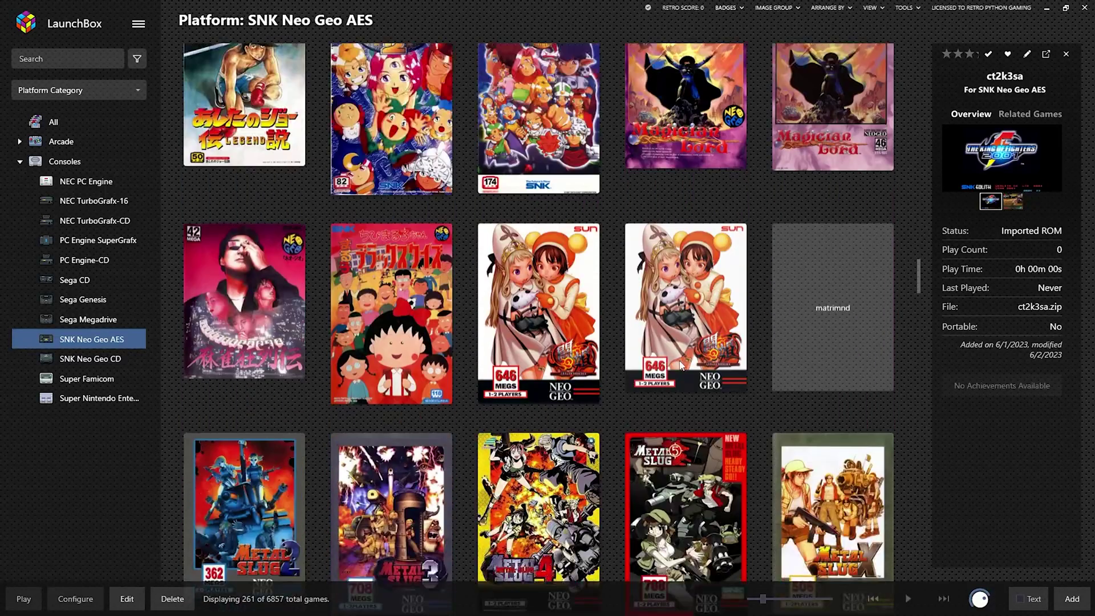
scroll(680, 365, up, 2)
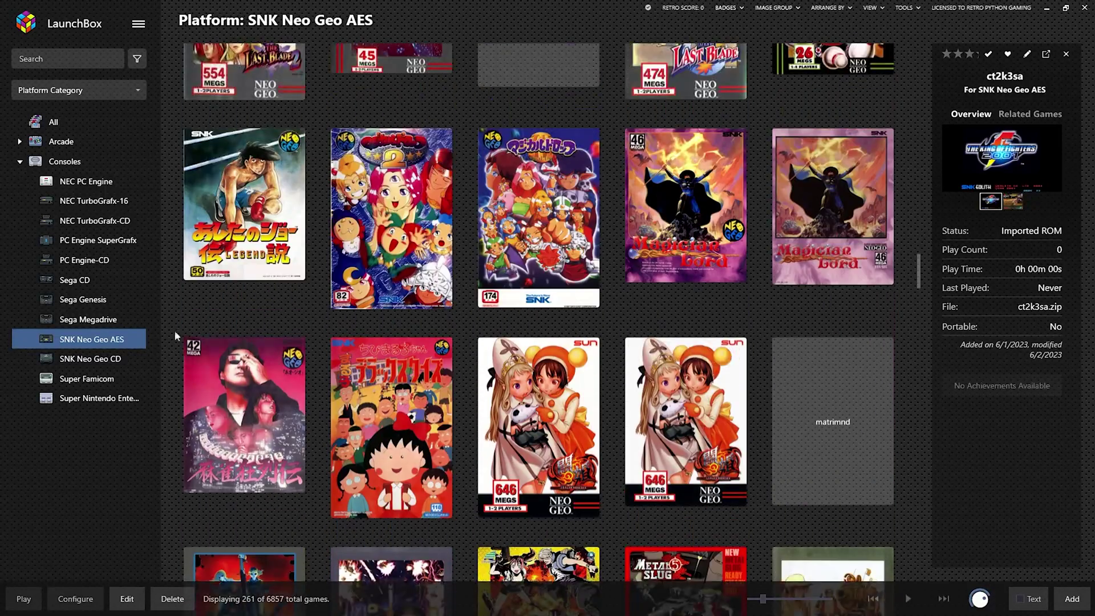
- Launch Legend of Success Joe from the SNK Neo Geo AES games, insert credits and start a one-player game
double_click(239, 238)
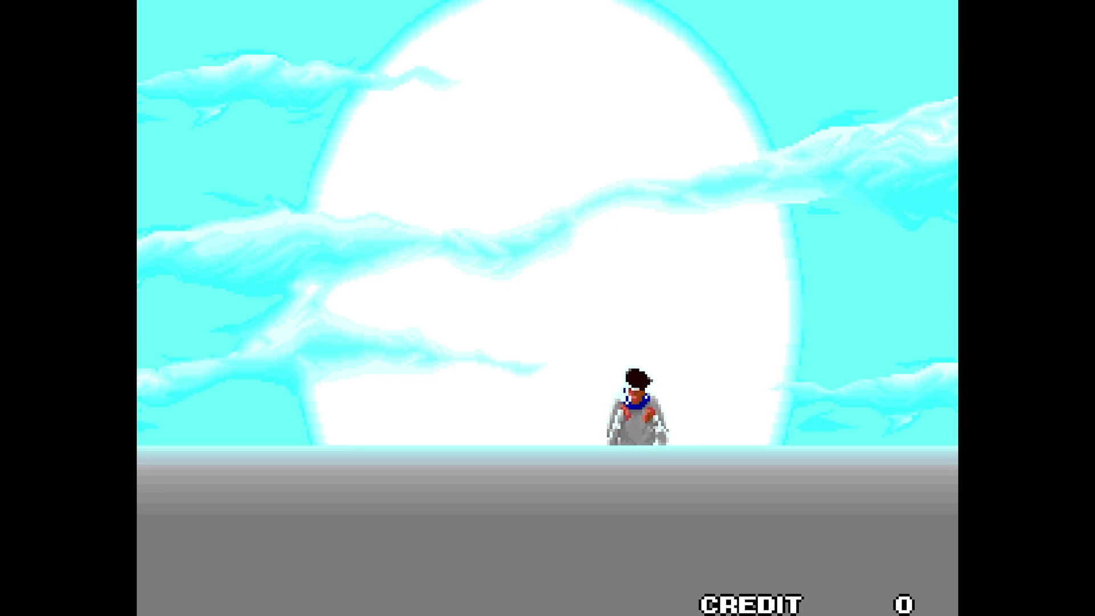
key(5)
key(5)
key(5)
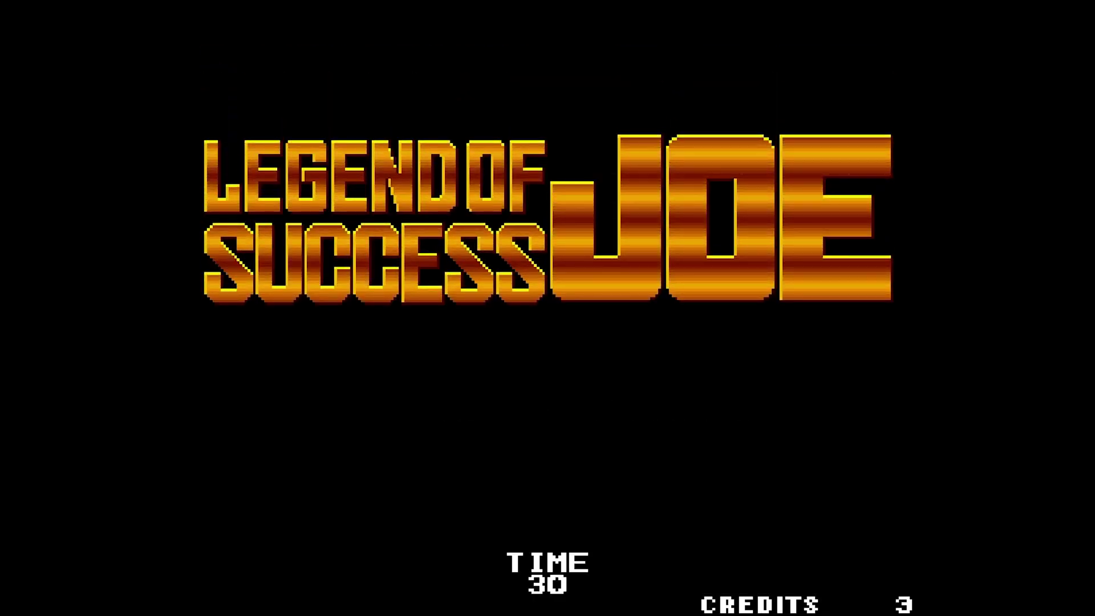
key(1)
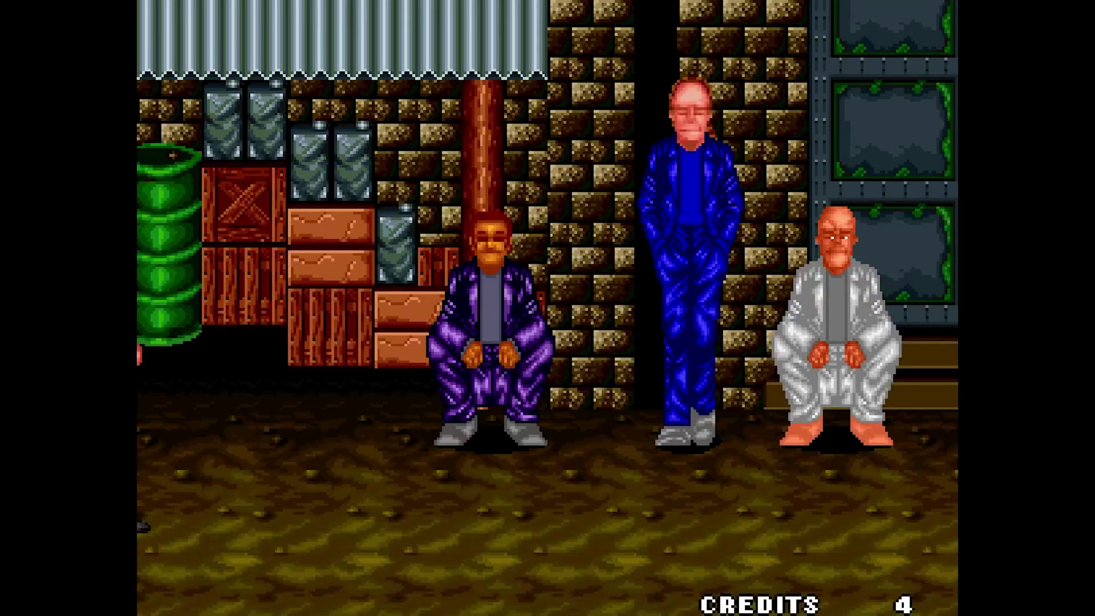
- Test Legend of Success Joe by advancing along the alley and punching the street thugs and the shirtless fighter
key(ctrl)
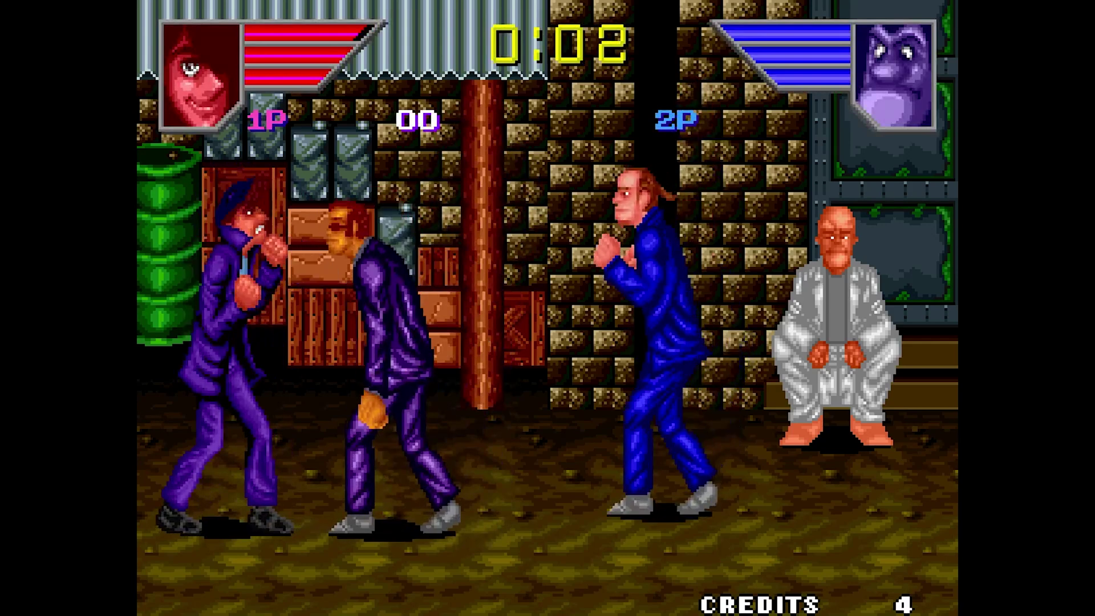
key(Right)
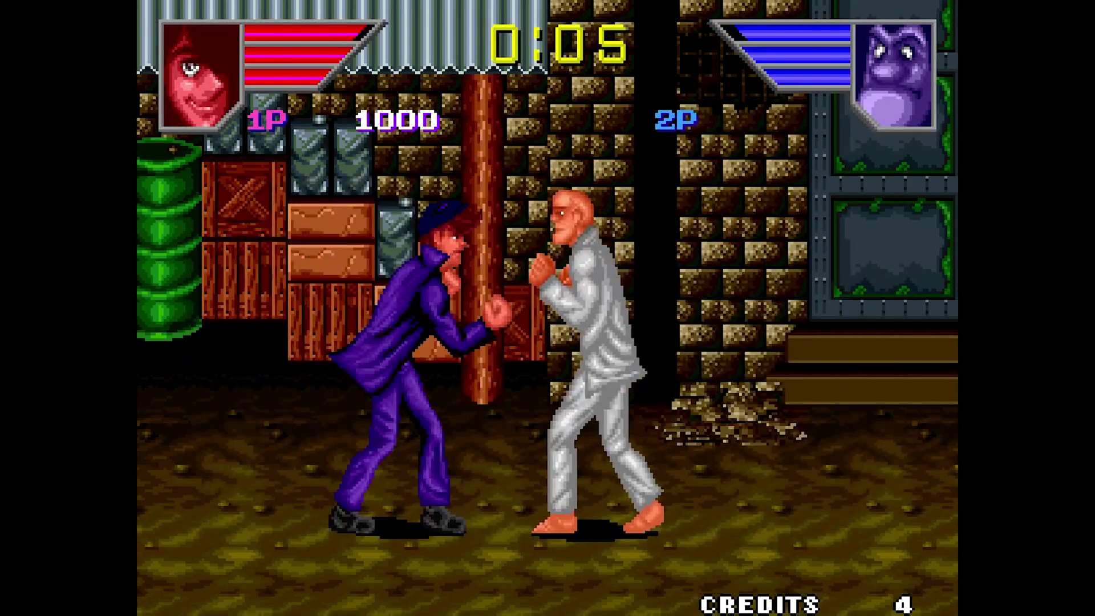
key(Right)
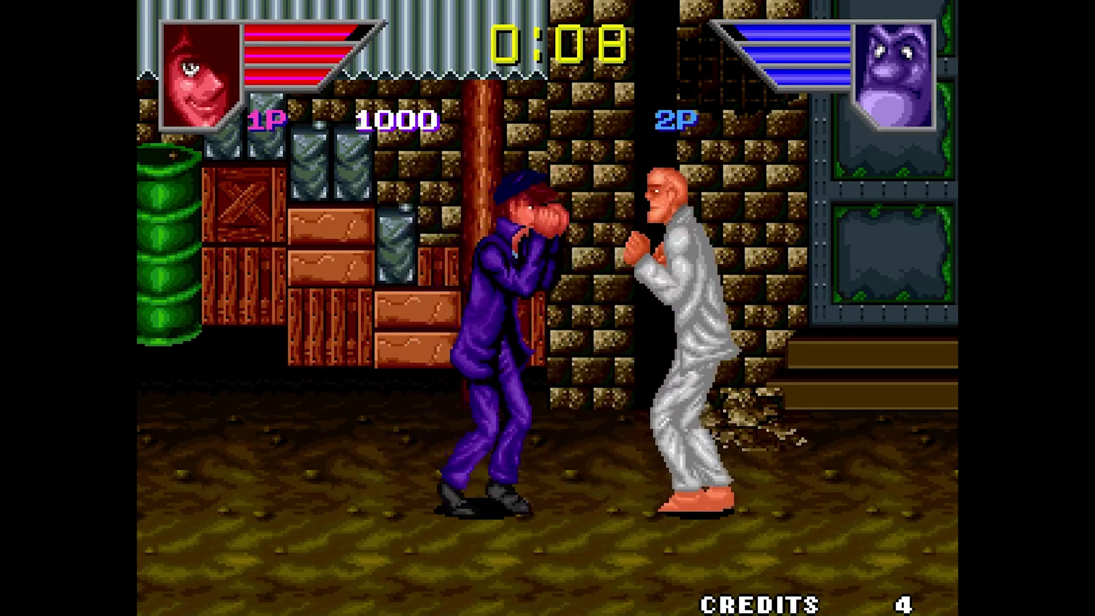
key(ctrl)
key(Right)
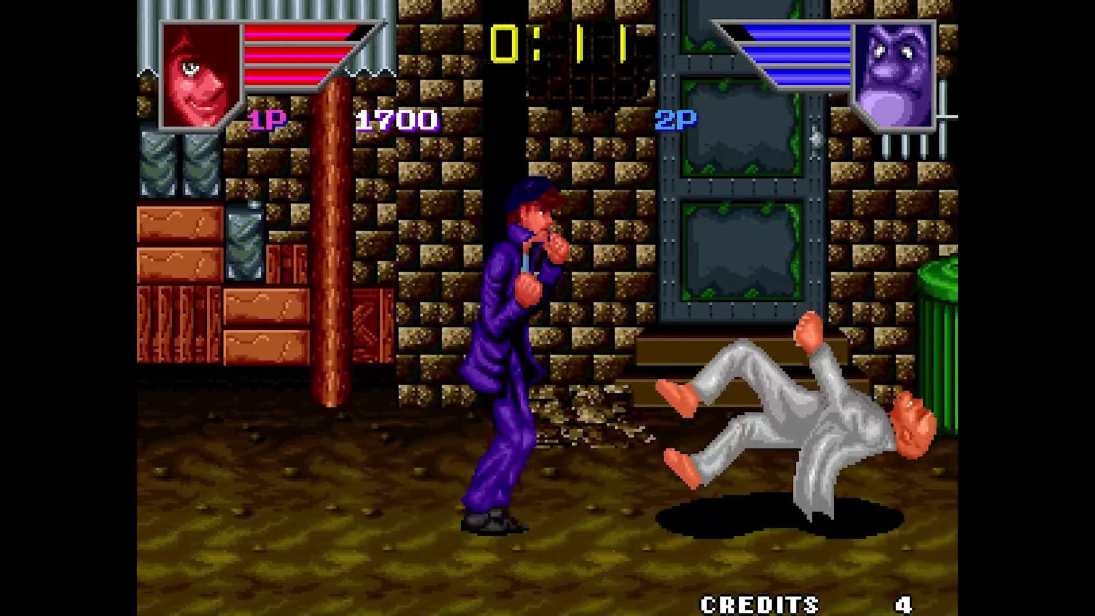
key(Right)
key(ctrl)
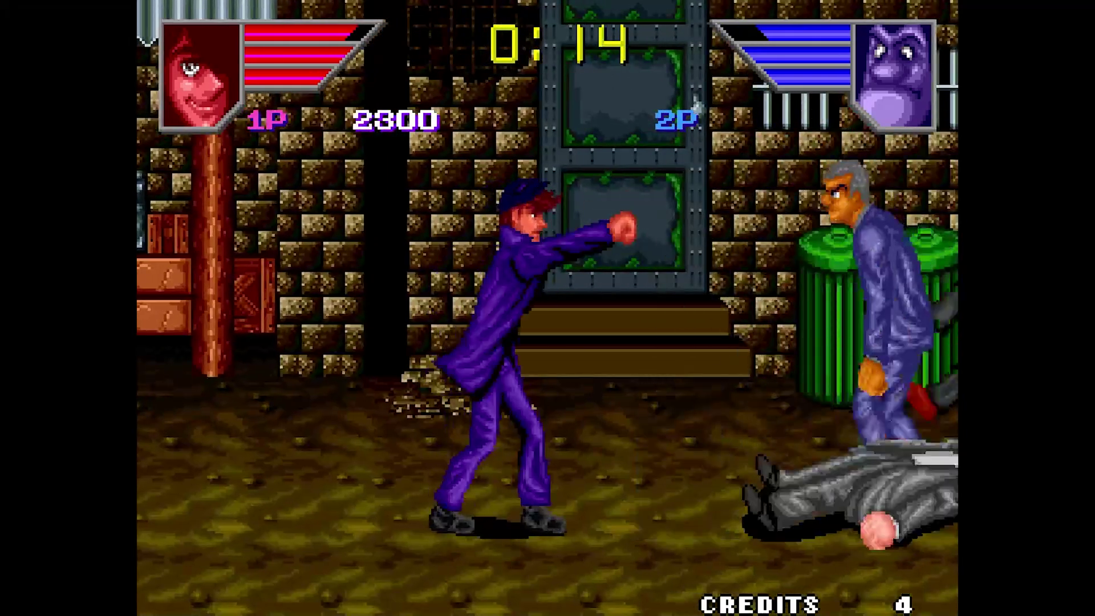
key(Right)
key(ctrl)
key(Right)
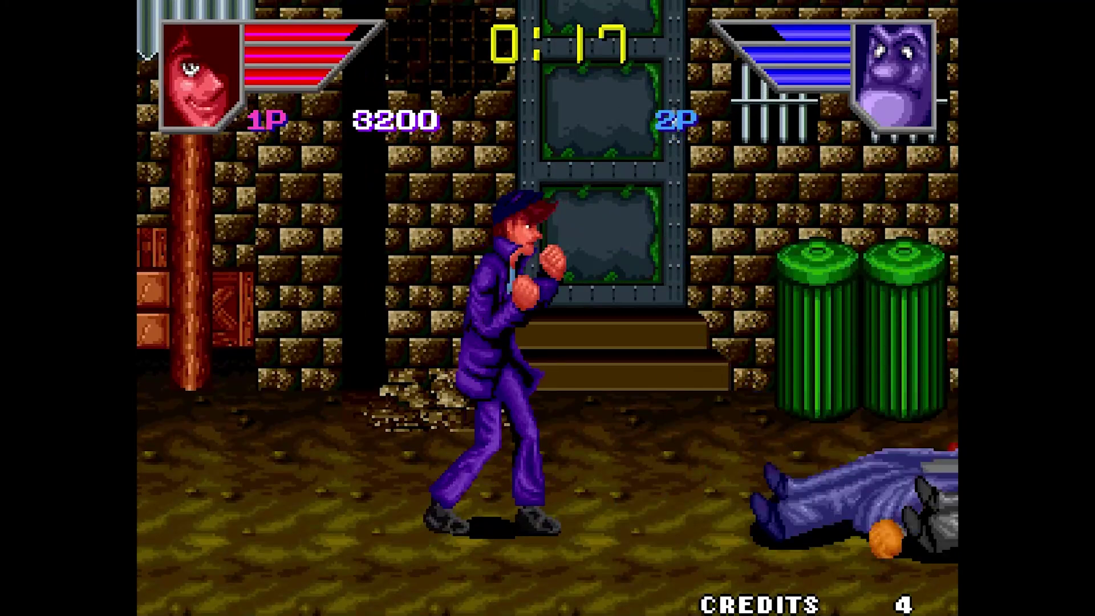
key(Right)
key(ctrl)
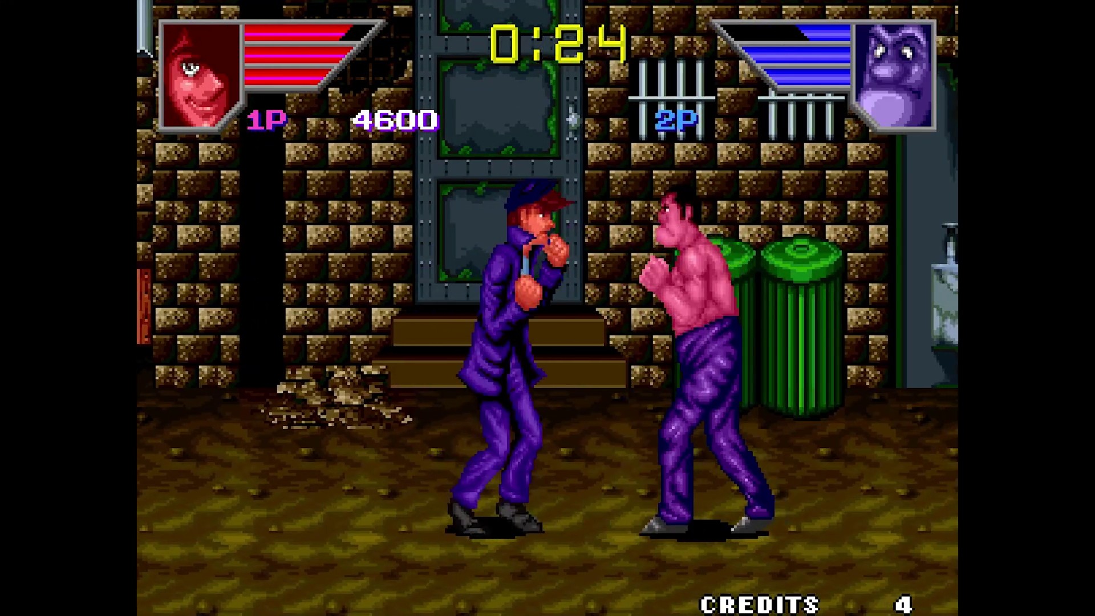
key(Right)
key(ctrl)
key(Right)
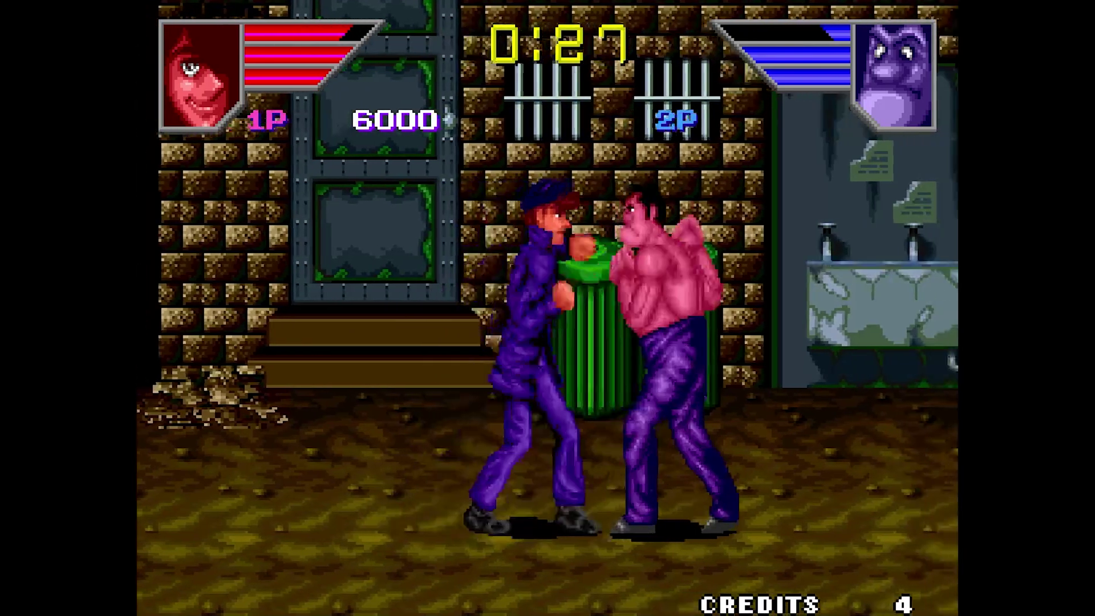
key(ctrl)
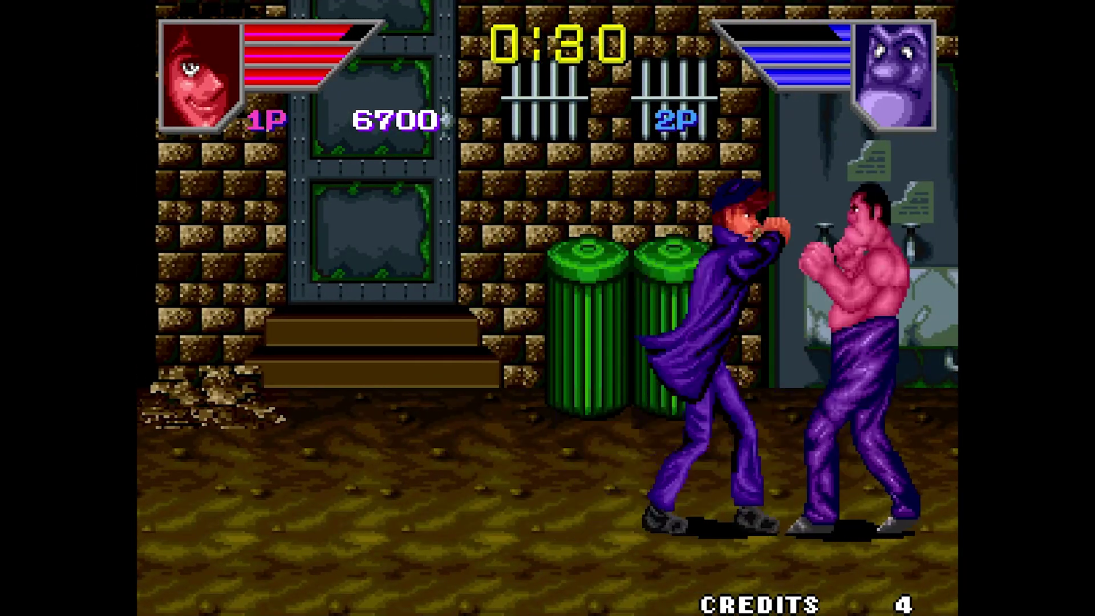
key(ctrl)
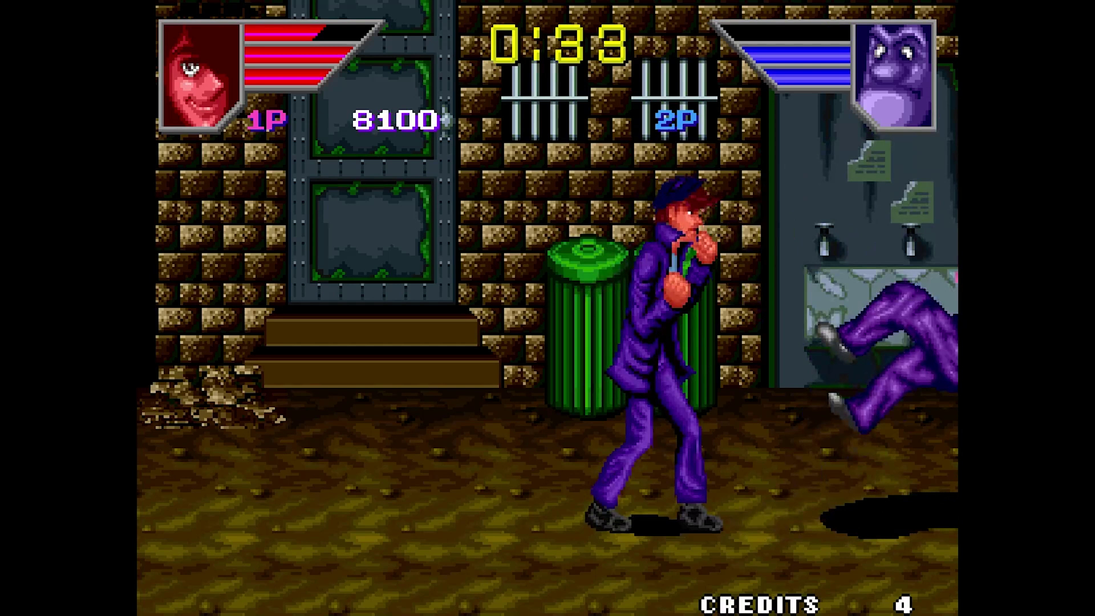
key(Down)
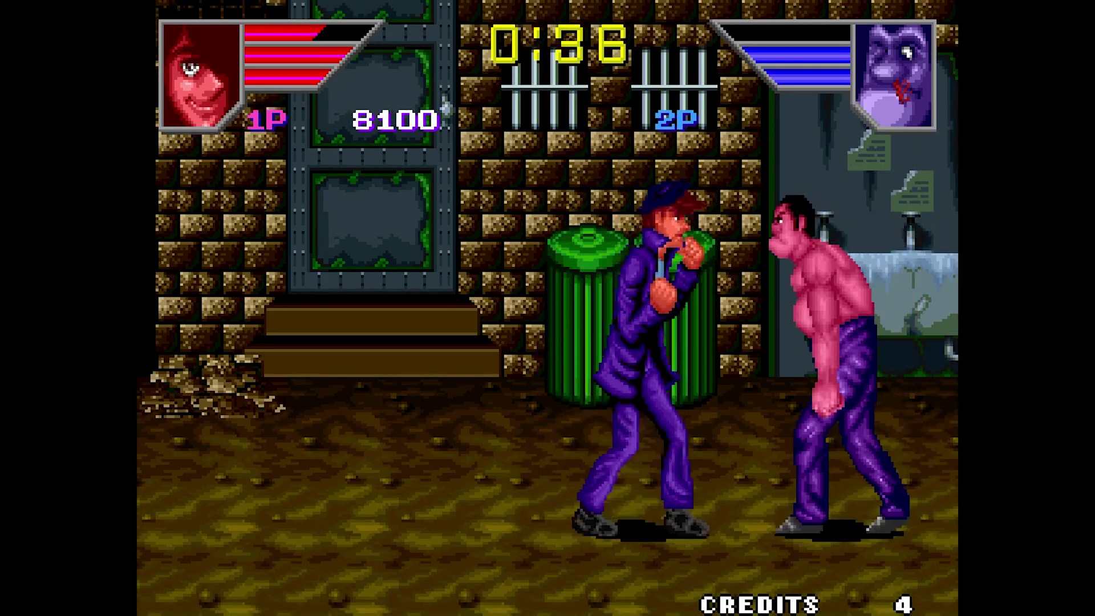
key(ctrl)
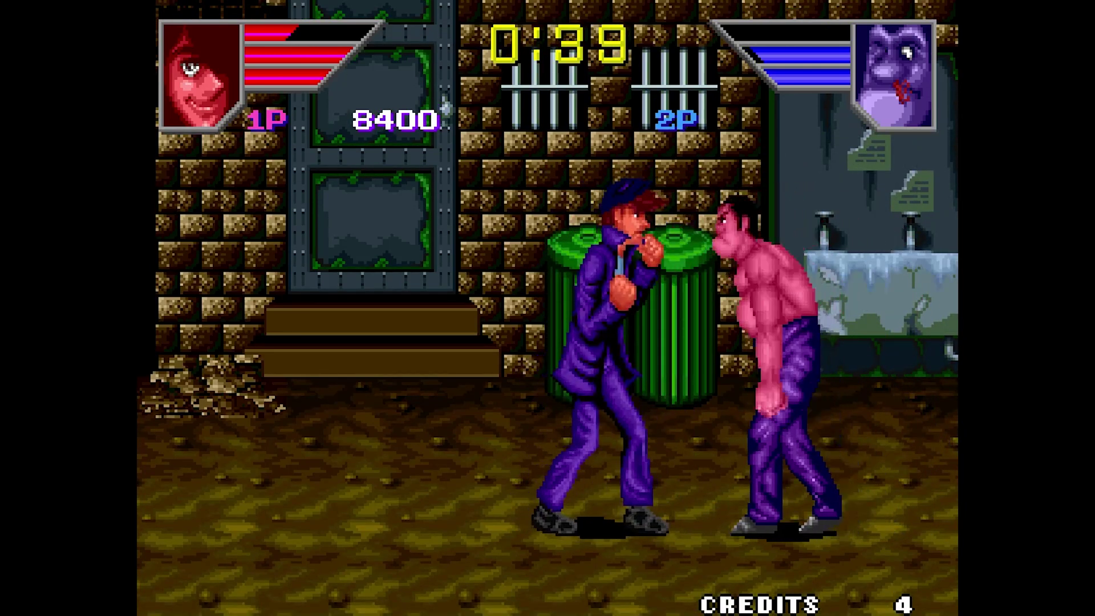
key(ctrl)
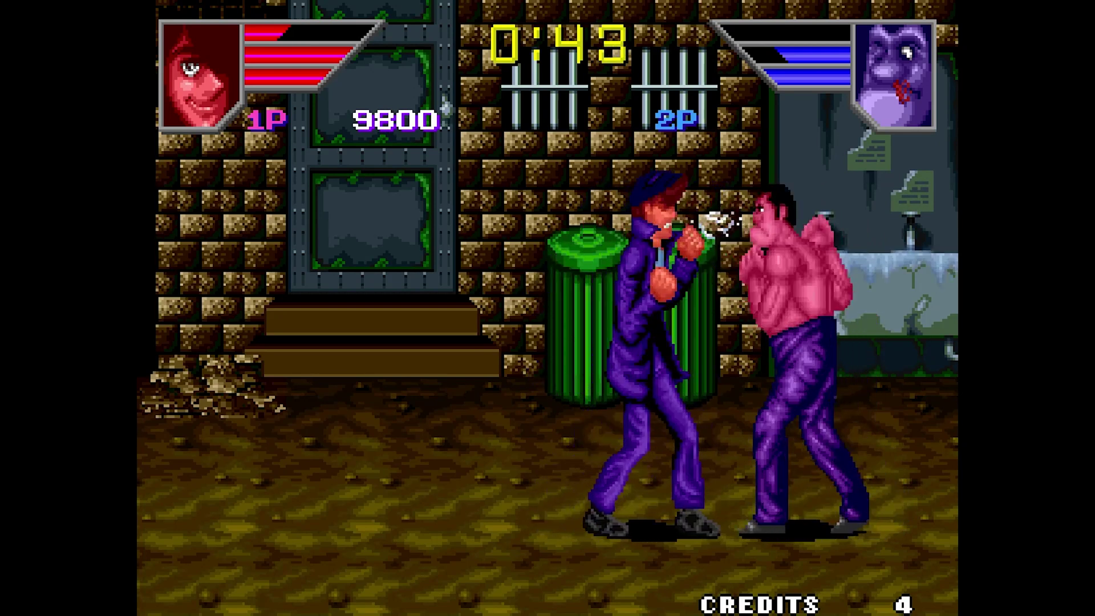
key(Down)
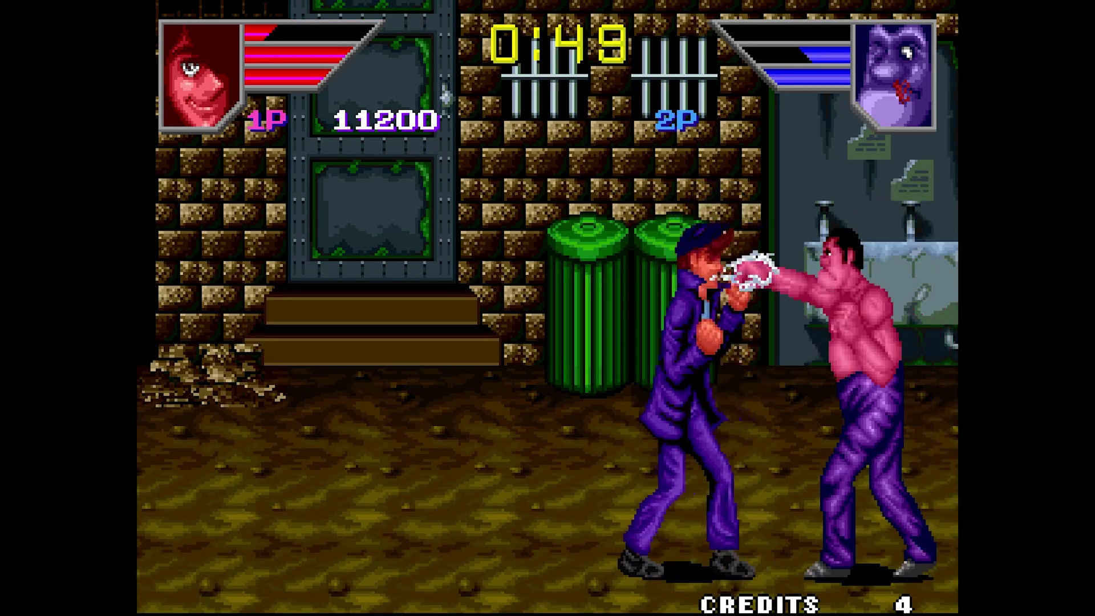
key(ctrl)
- Insert two more credits in Legend of Success Joe and quit the game
key(5)
key(5)
key(Escape)
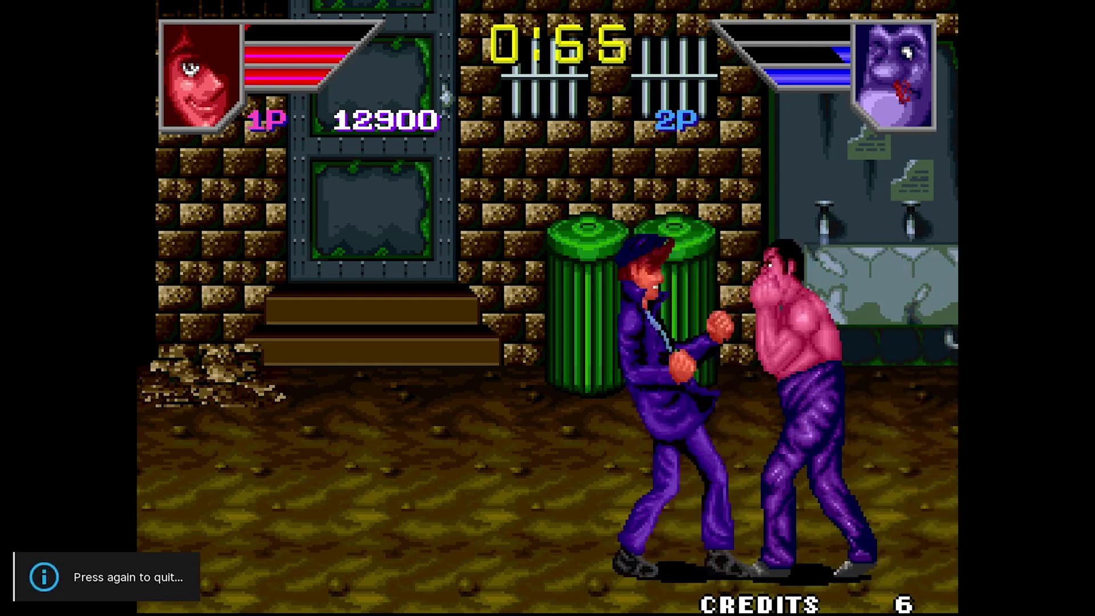
key(Escape)
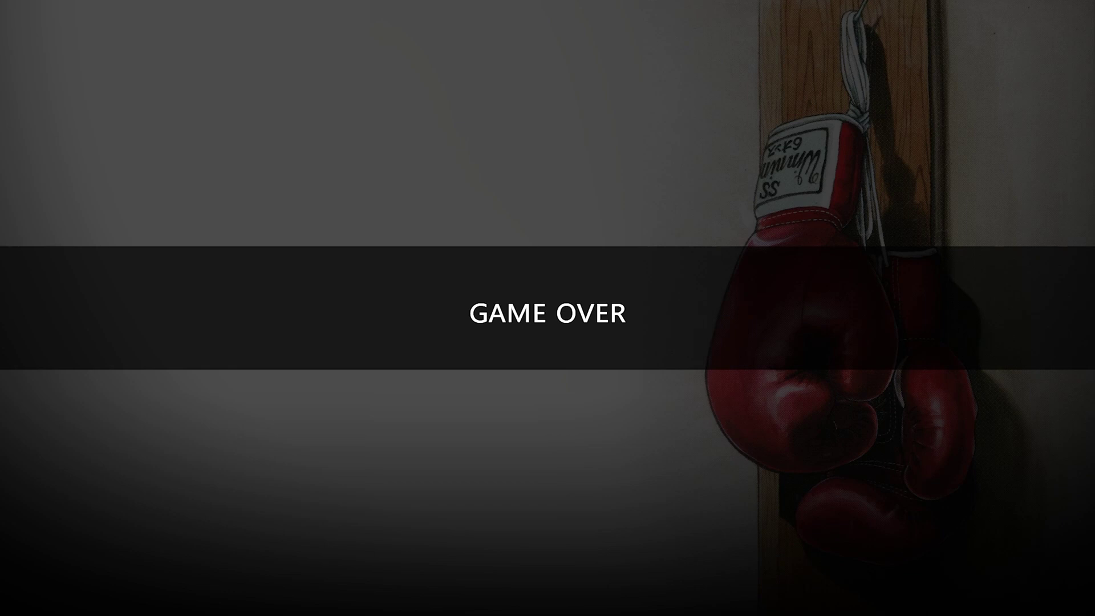